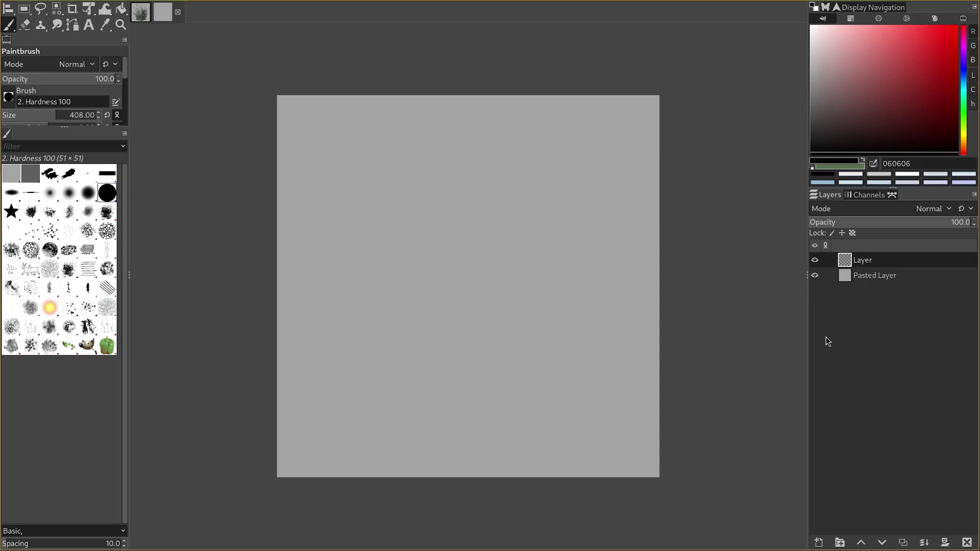
# Step: Set the brush colour to black (000000) and reduce the brush size to 25.5, clearing the test strokes
pyautogui.moveTo(420, 247); pyautogui.dragTo(459, 266)
pyautogui.moveTo(814, 152); pyautogui.dragTo(805, 160)
pyautogui.press('[')
pyautogui.moveTo(434, 213); pyautogui.dragTo(452, 303)
pyautogui.hotkey('ctrl', 'z')
pyautogui.moveTo(394, 297); pyautogui.dragTo(388, 297)
pyautogui.press('[')
pyautogui.moveTo(378, 203); pyautogui.dragTo(384, 403)
pyautogui.hotkey('ctrl', 'z')
pyautogui.press('[')
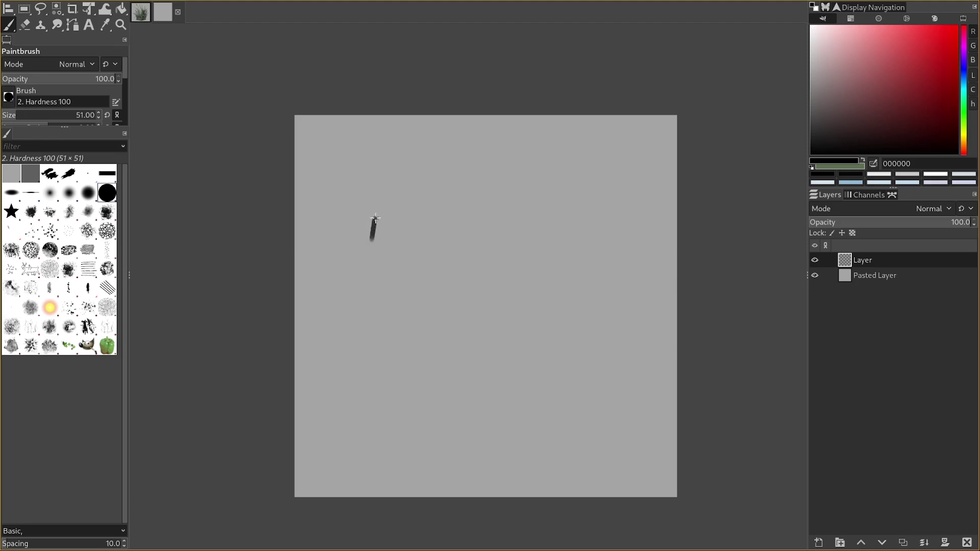
pyautogui.hotkey('ctrl', 'z')
pyautogui.press('[')
# Step: Sketch the narrow top face of a box with two long horizontal edges and a short slanted end
pyautogui.moveTo(373, 209); pyautogui.dragTo(363, 236)
pyautogui.moveTo(373, 208); pyautogui.dragTo(539, 193)
pyautogui.hotkey('ctrl', 'z')
pyautogui.moveTo(372, 209)
pyautogui.mouseDown()
pyautogui.moveTo(564, 202)
pyautogui.moveTo(579, 214)
pyautogui.mouseUp()
pyautogui.moveTo(364, 248); pyautogui.dragTo(554, 241)
pyautogui.moveTo(354, 261); pyautogui.dragTo(628, 253)
pyautogui.hotkey('ctrl', 'z')
pyautogui.moveTo(364, 244); pyautogui.dragTo(625, 233)
pyautogui.hotkey('ctrl', 'z')
# Step: Sketch the vertical left and right sides of the box below its top face
pyautogui.moveTo(360, 247)
pyautogui.mouseDown()
pyautogui.moveTo(381, 449)
pyautogui.moveTo(361, 266)
pyautogui.moveTo(372, 417)
pyautogui.mouseUp()
pyautogui.hotkey('ctrl', 'z')
pyautogui.moveTo(605, 244); pyautogui.dragTo(586, 430)
pyautogui.hotkey('ctrl', 'z')
pyautogui.moveTo(603, 244)
pyautogui.mouseDown()
pyautogui.moveTo(589, 421)
pyautogui.moveTo(597, 323)
pyautogui.moveTo(591, 409)
pyautogui.mouseUp()
pyautogui.hotkey('ctrl', 'z')
pyautogui.hotkey('ctrl', 'z')
pyautogui.moveTo(591, 318); pyautogui.dragTo(592, 400)
pyautogui.moveTo(359, 247); pyautogui.dragTo(368, 411)
pyautogui.hotkey('ctrl', 'z')
# Step: Reinforce the left and right sides of the box with additional long vertical strokes
pyautogui.moveTo(598, 251); pyautogui.dragTo(544, 467)
pyautogui.moveTo(357, 305); pyautogui.dragTo(393, 462)
pyautogui.hotkey('ctrl', 'z')
pyautogui.hotkey('ctrl', 'z')
pyautogui.moveTo(417, 393); pyautogui.dragTo(393, 343)
pyautogui.moveTo(320, 250); pyautogui.dragTo(330, 416)
pyautogui.moveTo(564, 246); pyautogui.dragTo(557, 374)
pyautogui.moveTo(562, 272)
pyautogui.mouseDown()
pyautogui.moveTo(569, 395)
pyautogui.moveTo(555, 390)
pyautogui.mouseUp()
pyautogui.moveTo(545, 339)
pyautogui.mouseDown()
pyautogui.moveTo(562, 324)
pyautogui.moveTo(544, 319)
pyautogui.mouseUp()
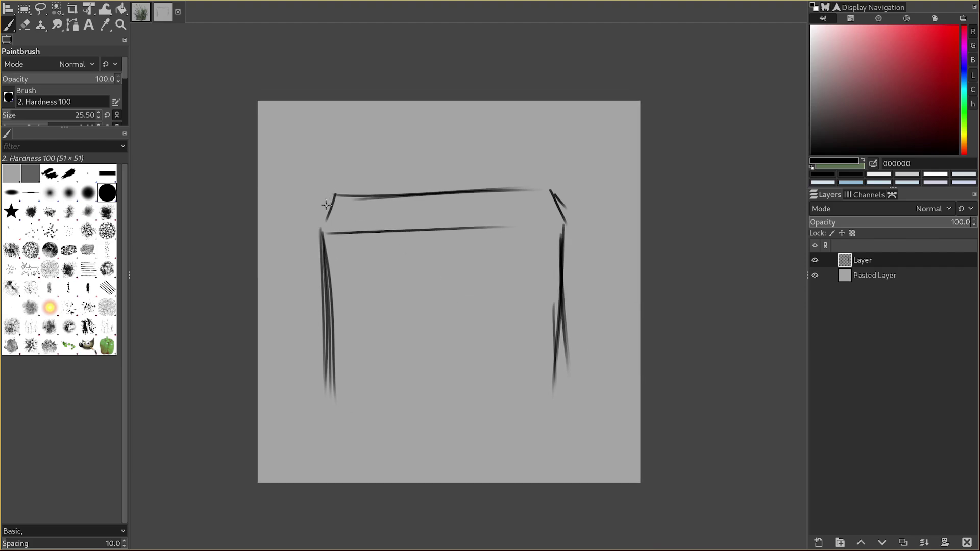
# Step: Strengthen the outline of the box's top face, including its long edges and upper corners
pyautogui.moveTo(324, 207)
pyautogui.mouseDown()
pyautogui.moveTo(332, 238)
pyautogui.moveTo(334, 198)
pyautogui.moveTo(333, 228)
pyautogui.moveTo(334, 207)
pyautogui.moveTo(421, 193)
pyautogui.moveTo(565, 200)
pyautogui.mouseUp()
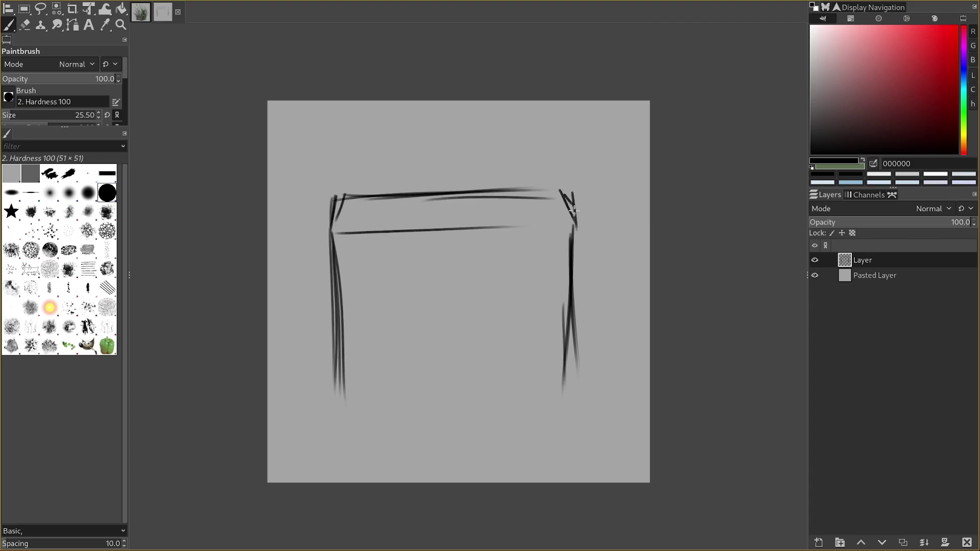
pyautogui.moveTo(333, 194)
pyautogui.mouseDown()
pyautogui.moveTo(336, 239)
pyautogui.moveTo(565, 187)
pyautogui.mouseUp()
pyautogui.moveTo(377, 216)
pyautogui.mouseDown()
pyautogui.moveTo(405, 195)
pyautogui.moveTo(375, 222)
pyautogui.moveTo(536, 234)
pyautogui.mouseUp()
pyautogui.moveTo(406, 252); pyautogui.dragTo(385, 249)
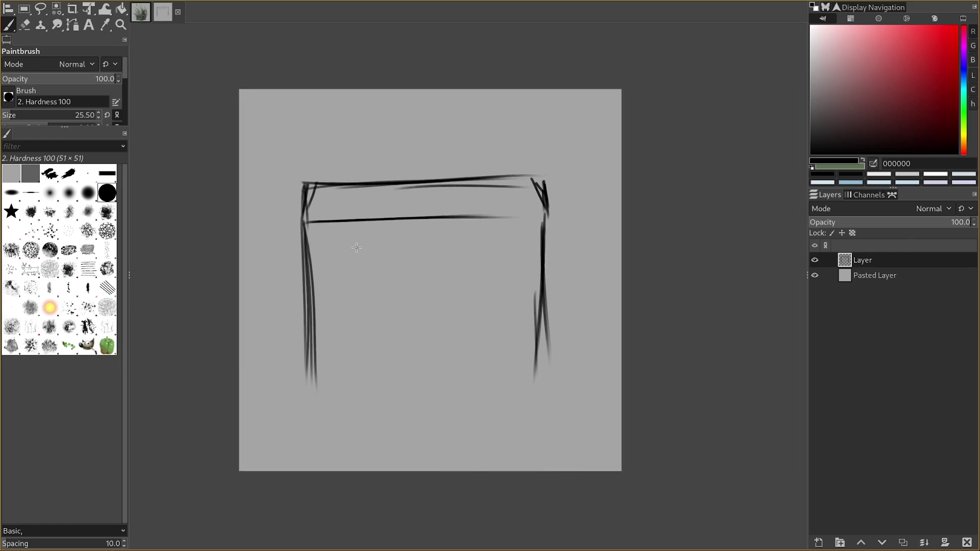
pyautogui.press(']')
pyautogui.press(']')
pyautogui.press(']')
pyautogui.press(']')
pyautogui.press('f')
pyautogui.press('p')
pyautogui.press('[')
pyautogui.press('[')
pyautogui.press('[')
pyautogui.press('[')
# Step: Sketch the box's bottom edge and extend its left and right sides down to it
pyautogui.moveTo(308, 349)
pyautogui.mouseDown()
pyautogui.moveTo(303, 431)
pyautogui.moveTo(542, 430)
pyautogui.mouseUp()
pyautogui.moveTo(541, 317); pyautogui.dragTo(550, 418)
pyautogui.moveTo(484, 303)
pyautogui.mouseDown()
pyautogui.moveTo(523, 317)
pyautogui.moveTo(483, 319)
pyautogui.mouseUp()
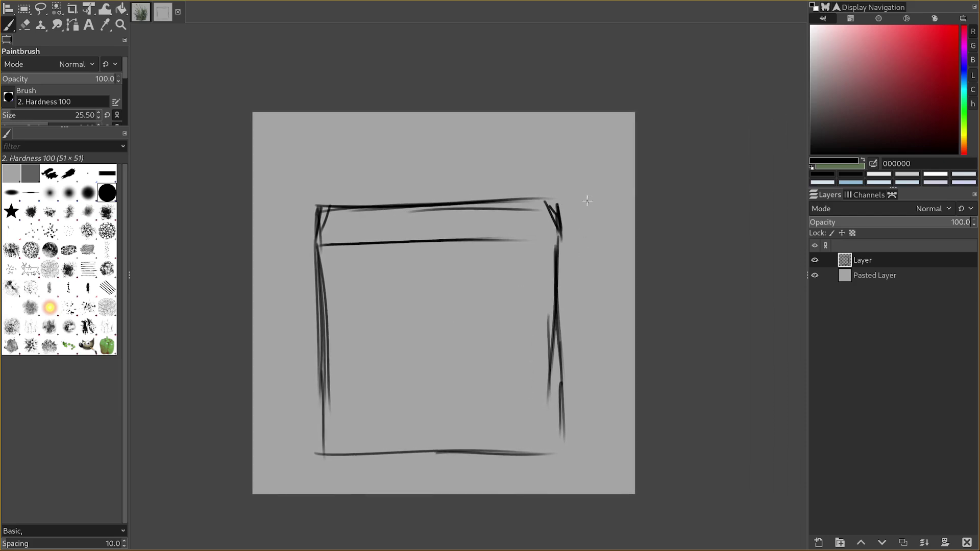
# Step: Sketch a larger rectangular frame around the box with single top, left, right and bottom lines
pyautogui.moveTo(588, 197); pyautogui.dragTo(597, 456)
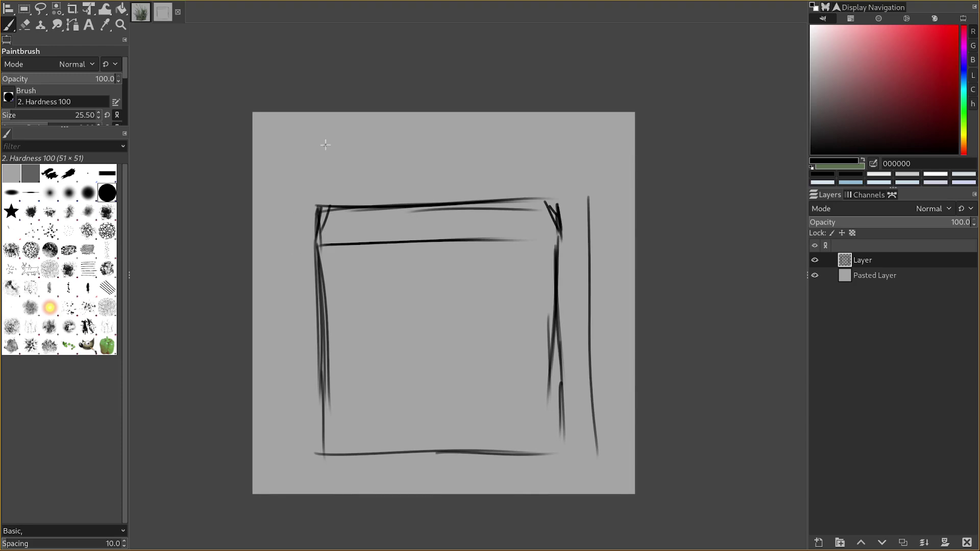
pyautogui.moveTo(305, 142); pyautogui.dragTo(597, 143)
pyautogui.hotkey('ctrl', 'z')
pyautogui.moveTo(323, 144); pyautogui.dragTo(595, 145)
pyautogui.hotkey('ctrl', 'z')
pyautogui.moveTo(326, 145); pyautogui.dragTo(570, 142)
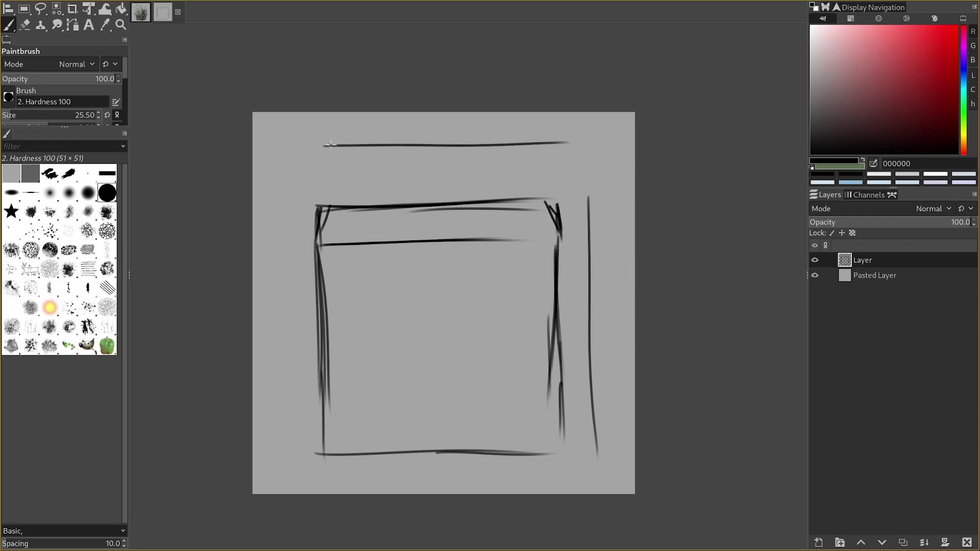
pyautogui.moveTo(291, 148); pyautogui.dragTo(292, 378)
pyautogui.moveTo(290, 284)
pyautogui.mouseDown()
pyautogui.moveTo(291, 451)
pyautogui.moveTo(398, 448)
pyautogui.mouseUp()
pyautogui.moveTo(605, 137)
pyautogui.mouseDown()
pyautogui.moveTo(591, 441)
pyautogui.moveTo(588, 463)
pyautogui.mouseUp()
pyautogui.moveTo(536, 392); pyautogui.dragTo(542, 411)
# Step: Sketch a horizontal dividing line across the outer frame, just above the inner box
pyautogui.moveTo(302, 195); pyautogui.dragTo(641, 201)
pyautogui.hotkey('ctrl', 'z')
pyautogui.hotkey('ctrl', 'z')
pyautogui.hotkey('ctrl', 'z')
pyautogui.moveTo(296, 218); pyautogui.dragTo(609, 209)
pyautogui.hotkey('ctrl', 'z')
pyautogui.hotkey('ctrl', 'z')
pyautogui.scroll(-1, 446, 241)
pyautogui.moveTo(445, 241)
pyautogui.mouseDown()
pyautogui.moveTo(446, 249)
pyautogui.moveTo(434, 226)
pyautogui.mouseUp()
# Step: Try broad black strokes with a much larger brush inside a rectangular selection around the outer frame
pyautogui.press('f')
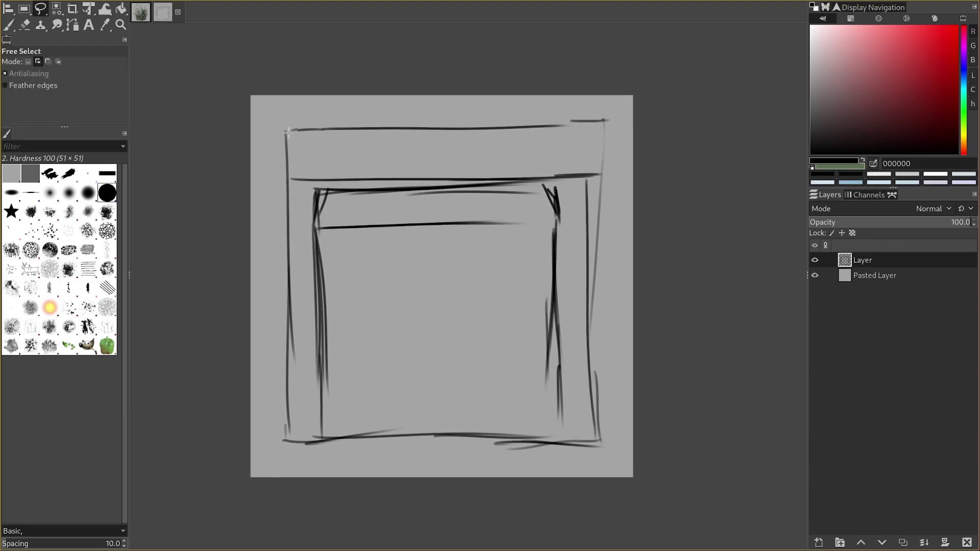
pyautogui.press('r')
pyautogui.moveTo(283, 130)
pyautogui.mouseDown()
pyautogui.moveTo(520, 440)
pyautogui.moveTo(600, 445)
pyautogui.mouseUp()
pyautogui.press('p')
pyautogui.press(']')
pyautogui.press(']')
pyautogui.press(']')
pyautogui.press(']')
pyautogui.moveTo(665, 372)
pyautogui.mouseDown()
pyautogui.moveTo(431, 439)
pyautogui.moveTo(345, 286)
pyautogui.moveTo(380, 206)
pyautogui.moveTo(367, 212)
pyautogui.moveTo(344, 194)
pyautogui.mouseUp()
pyautogui.press('[')
pyautogui.hotkey('ctrl', 'z')
pyautogui.hotkey('ctrl', 'z')
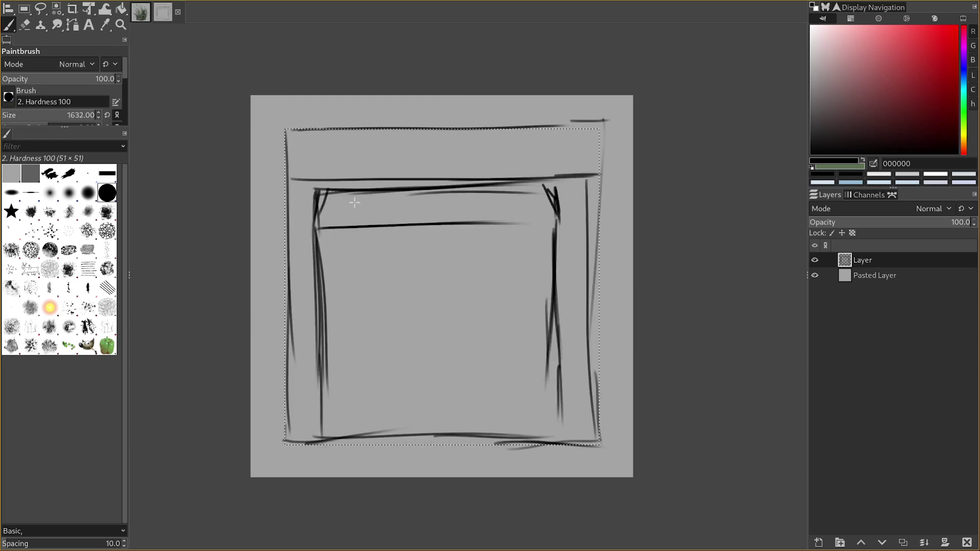
# Step: Paste a copy of the whole canvas as a new layer and cover it with broad black strokes
pyautogui.hotkey('ctrl', 'a')
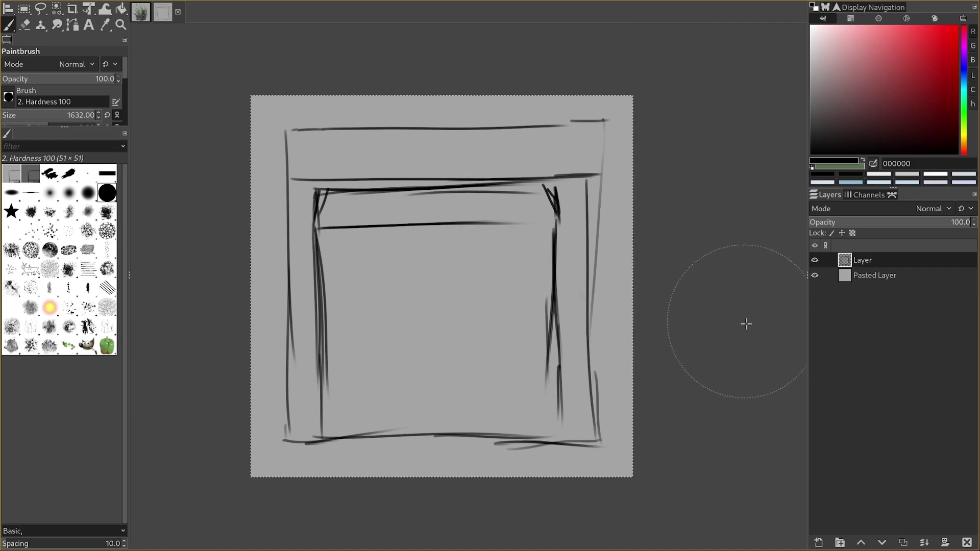
pyautogui.hotkey('ctrl', 'v')
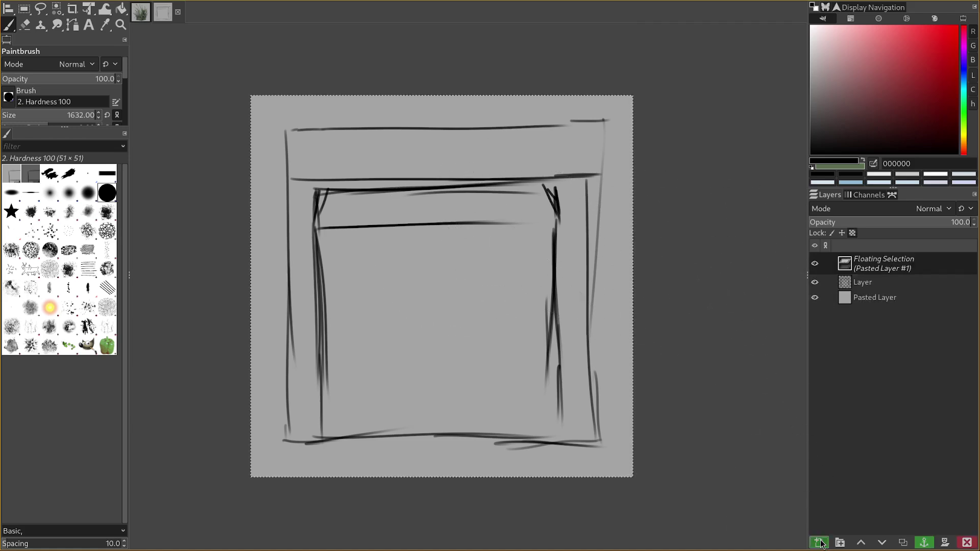
pyautogui.click(818, 543)
pyautogui.moveTo(572, 102)
pyautogui.mouseDown()
pyautogui.moveTo(449, 153)
pyautogui.moveTo(577, 319)
pyautogui.mouseUp()
pyautogui.moveTo(581, 429)
pyautogui.mouseDown()
pyautogui.moveTo(285, 416)
pyautogui.moveTo(313, 449)
pyautogui.moveTo(563, 233)
pyautogui.mouseUp()
# Step: Scale the painted layer uniformly about its centre to about 89% with Unified Transform
pyautogui.hotkey('shift', 't')
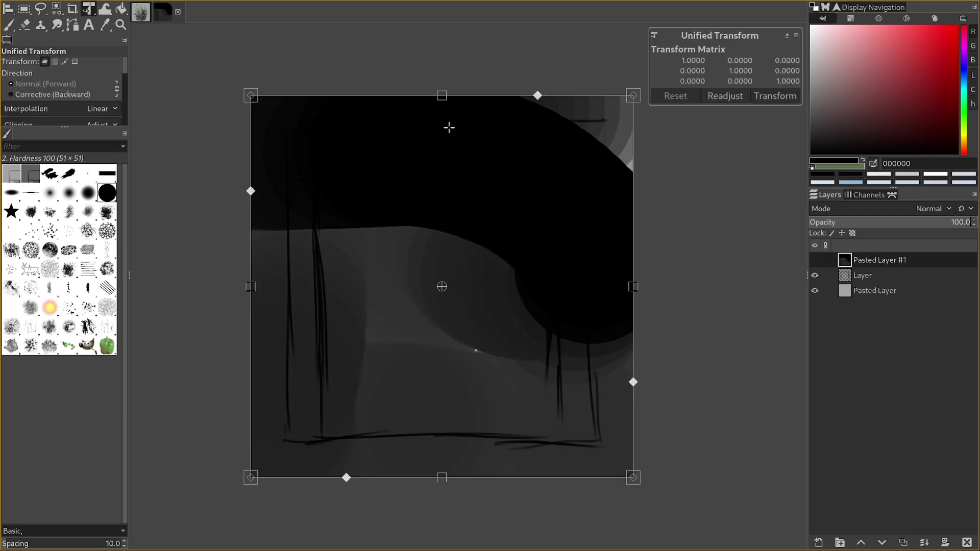
pyautogui.moveTo(442, 96); pyautogui.dragTo(453, 134)
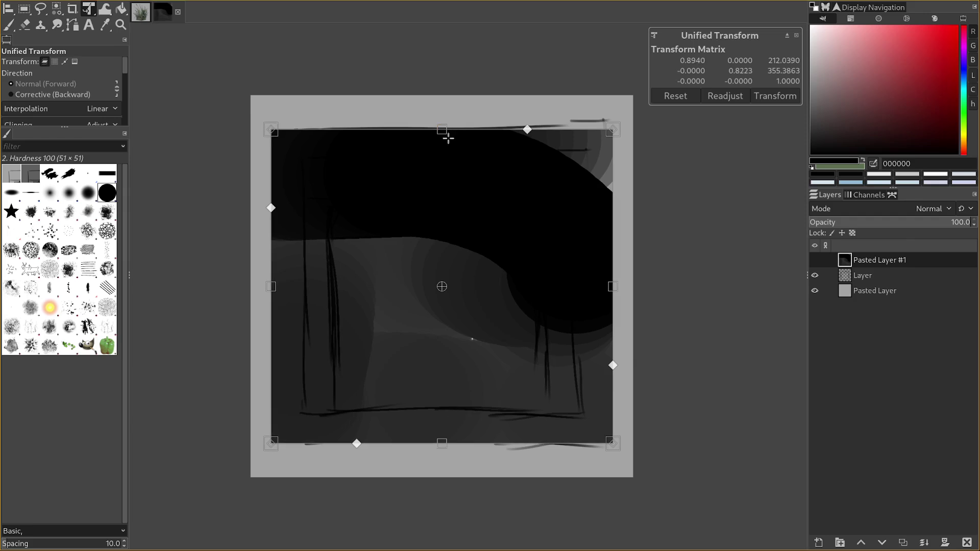
pyautogui.hotkey('ctrl', 'z')
pyautogui.moveTo(630, 115); pyautogui.dragTo(610, 150)
pyautogui.hotkey('ctrl', 'z')
pyautogui.hotkey('ctrl', 'z')
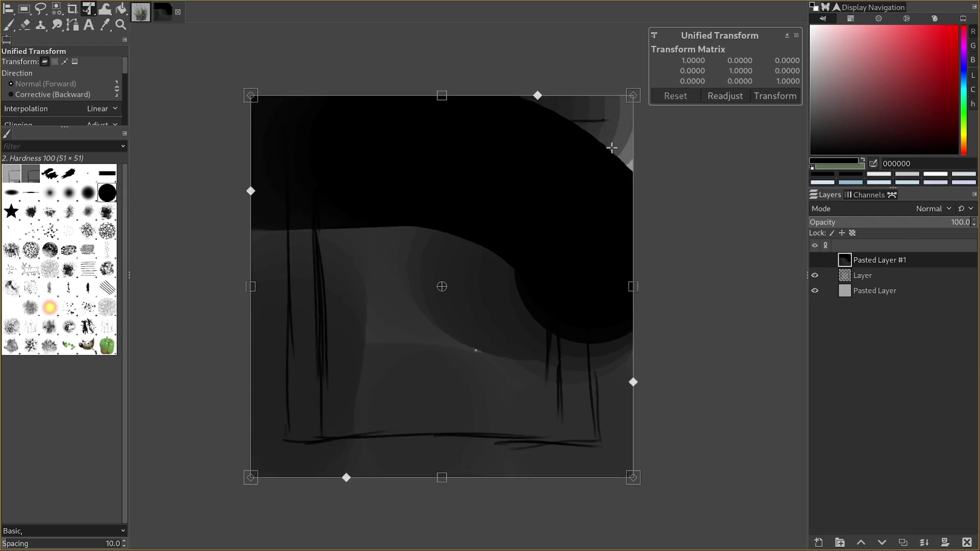
pyautogui.moveTo(631, 101); pyautogui.dragTo(601, 154)
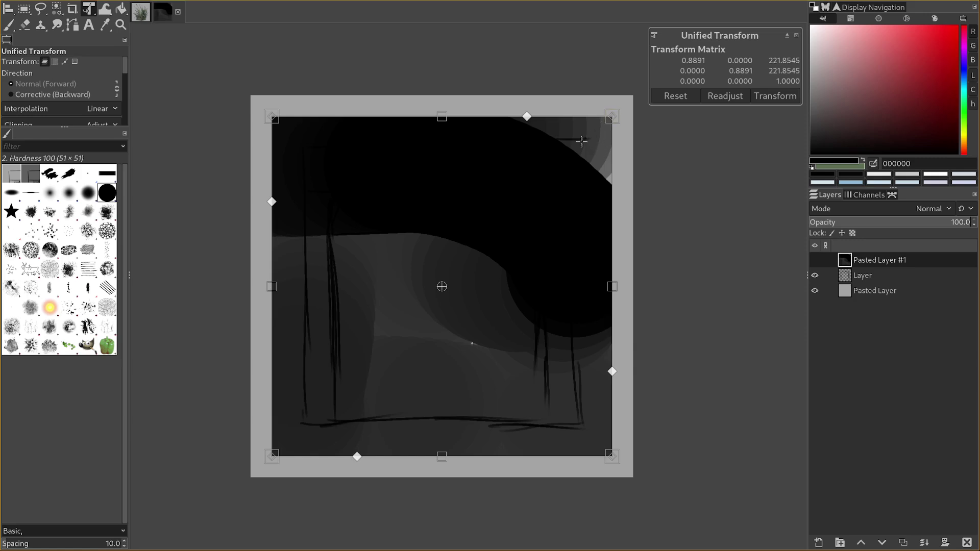
pyautogui.press('Return')
# Step: Delete the sketch layer named Layer and return to the Paintbrush tool
pyautogui.click(822, 275)
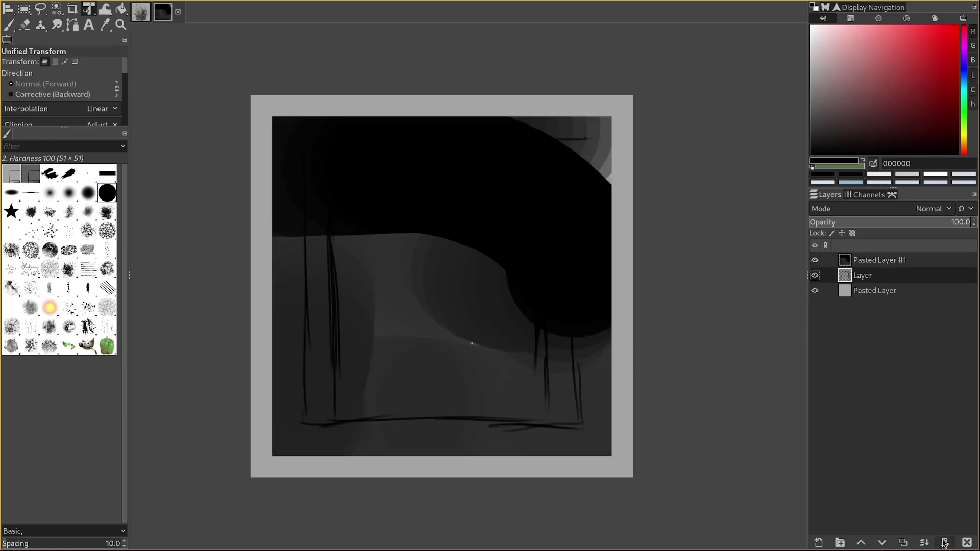
pyautogui.click(967, 543)
pyautogui.press('p')
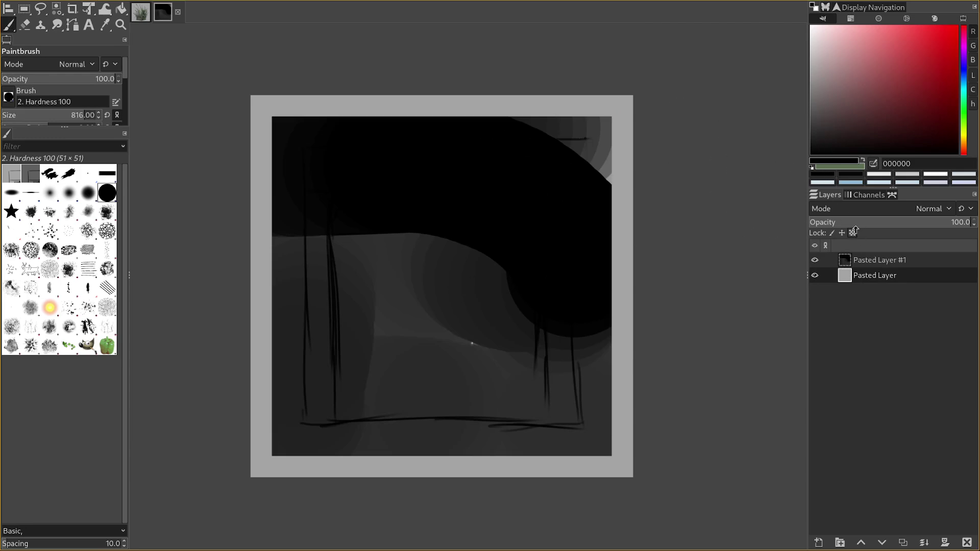
# Step: Try a broad stroke along the upper margin of the background layer with a 408 brush
pyautogui.press('[')
pyautogui.press(']')
pyautogui.press(']')
pyautogui.press('[')
pyautogui.press('[')
pyautogui.moveTo(266, 124); pyautogui.dragTo(430, 125)
pyautogui.hotkey('ctrl', 'z')
# Step: On Pasted Layer #1, paint a dark grey (2d2d2d) band across the top and black over the rest using an 816 brush
pyautogui.click(863, 260)
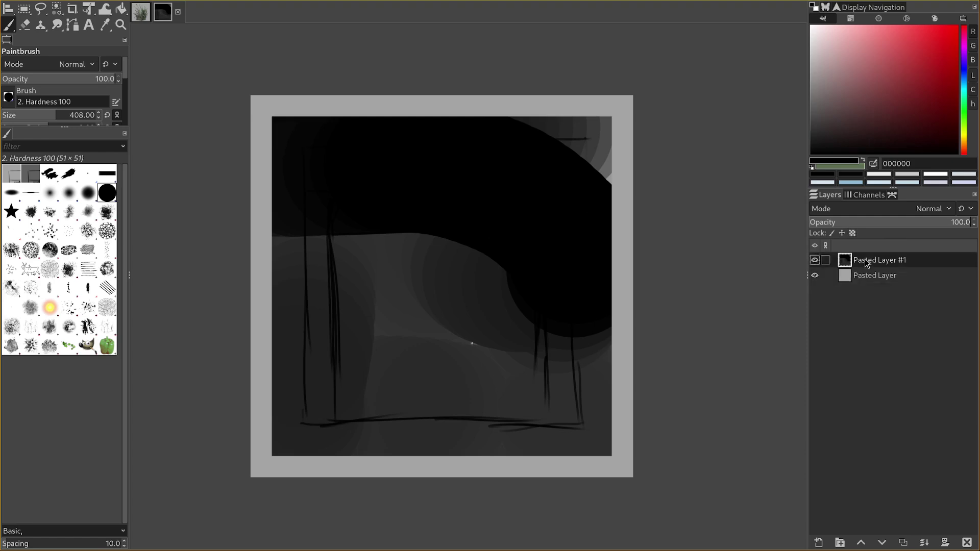
pyautogui.keyDown('ctrl'); pyautogui.click(514, 381); pyautogui.keyUp('ctrl')
pyautogui.press(']')
pyautogui.moveTo(268, 120)
pyautogui.mouseDown()
pyautogui.moveTo(726, 110)
pyautogui.moveTo(613, 132)
pyautogui.mouseUp()
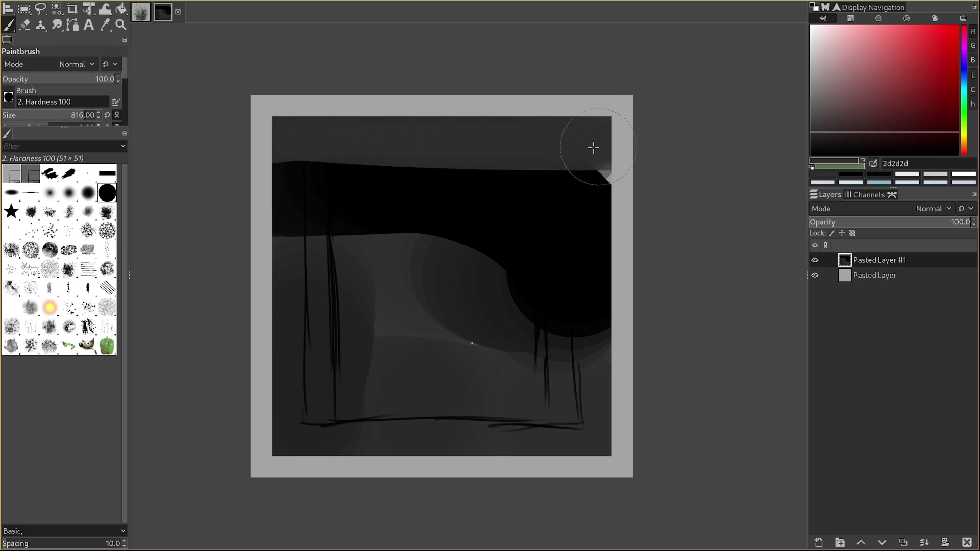
pyautogui.keyDown('ctrl'); pyautogui.click(535, 170); pyautogui.keyUp('ctrl')
pyautogui.moveTo(535, 170)
pyautogui.mouseDown()
pyautogui.moveTo(240, 252)
pyautogui.moveTo(365, 381)
pyautogui.moveTo(387, 434)
pyautogui.moveTo(309, 374)
pyautogui.mouseUp()
# Step: Mix a lighter tinted grey and try a broad stroke across the lower middle of the black area
pyautogui.moveTo(823, 132); pyautogui.dragTo(845, 120)
pyautogui.moveTo(966, 117); pyautogui.dragTo(965, 135)
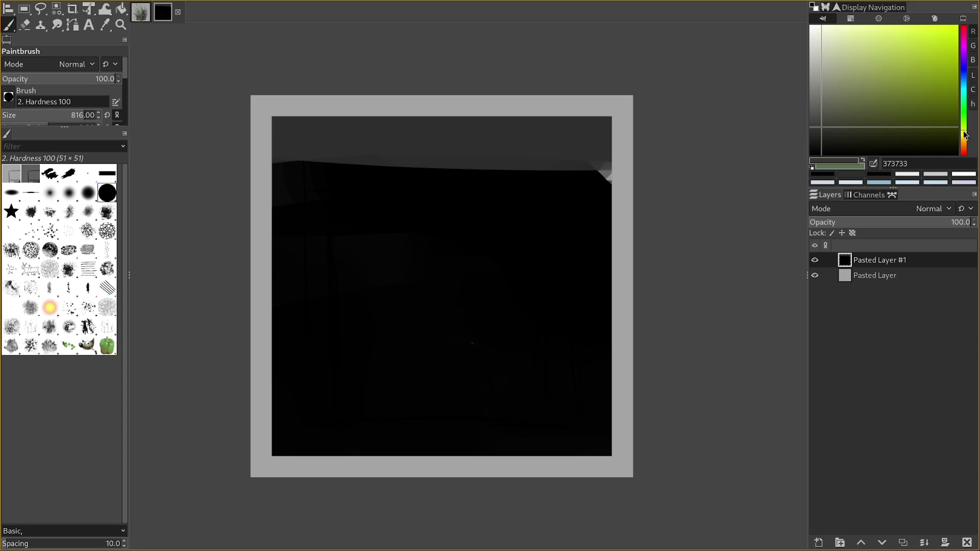
pyautogui.moveTo(849, 133); pyautogui.dragTo(822, 85)
pyautogui.press(']')
pyautogui.moveTo(409, 340)
pyautogui.mouseDown()
pyautogui.moveTo(453, 409)
pyautogui.moveTo(531, 389)
pyautogui.mouseUp()
pyautogui.hotkey('ctrl', 'z')
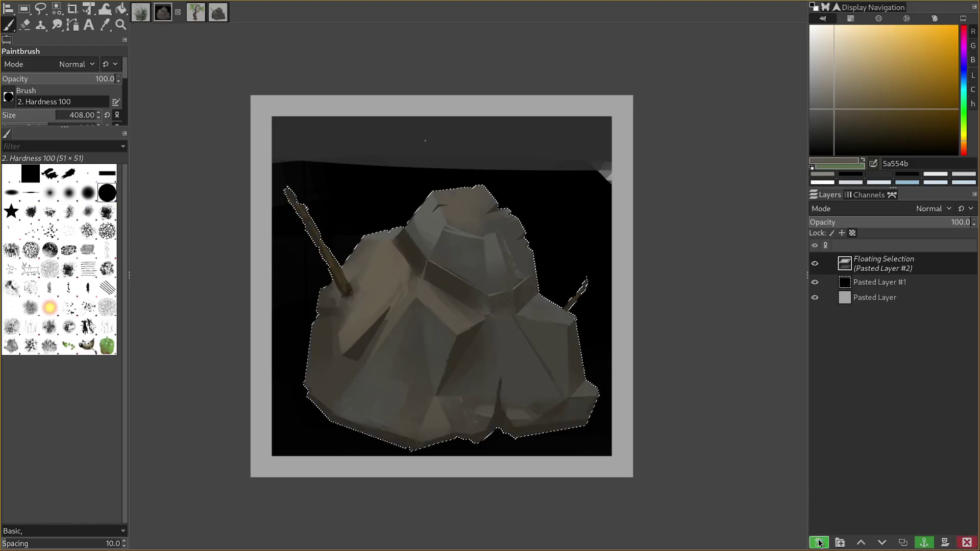
# Step: Turn the pasted rock into a new layer, shrink it and place it in the canvas's lower-right corner
pyautogui.click(819, 542)
pyautogui.hotkey('shift', 't')
pyautogui.click(534, 355)
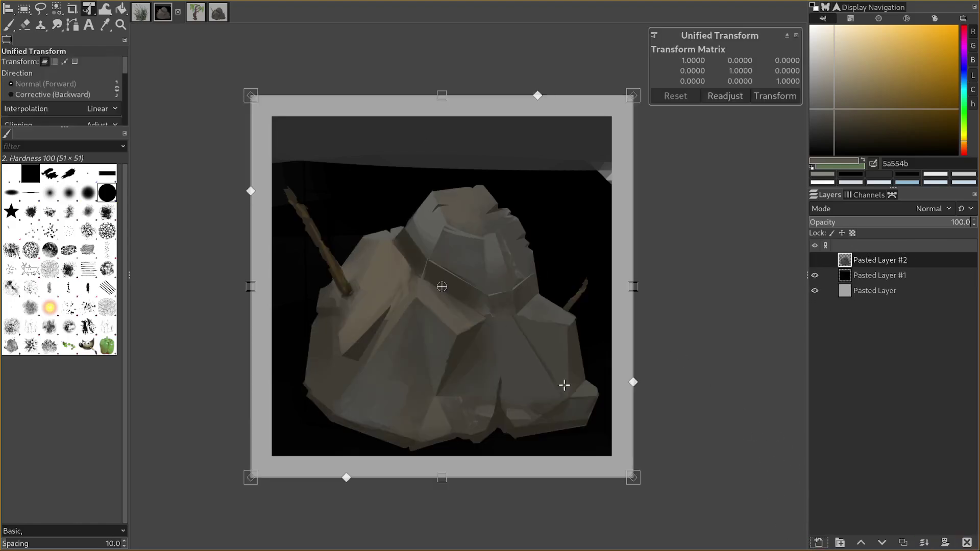
pyautogui.moveTo(439, 108); pyautogui.dragTo(498, 298)
pyautogui.moveTo(467, 354); pyautogui.dragTo(591, 358)
pyautogui.press('Return')
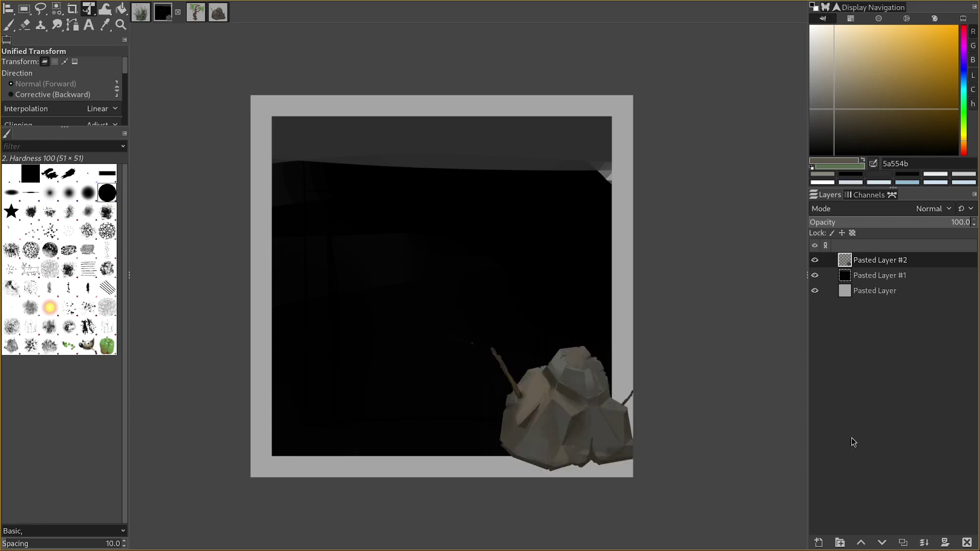
# Step: Duplicate the small rock layer, rotate the copy about 75° clockwise and place it left of the first rock
pyautogui.click(900, 541)
pyautogui.moveTo(607, 423); pyautogui.dragTo(515, 436)
pyautogui.moveTo(574, 488); pyautogui.dragTo(424, 513)
pyautogui.moveTo(487, 450); pyautogui.dragTo(532, 445)
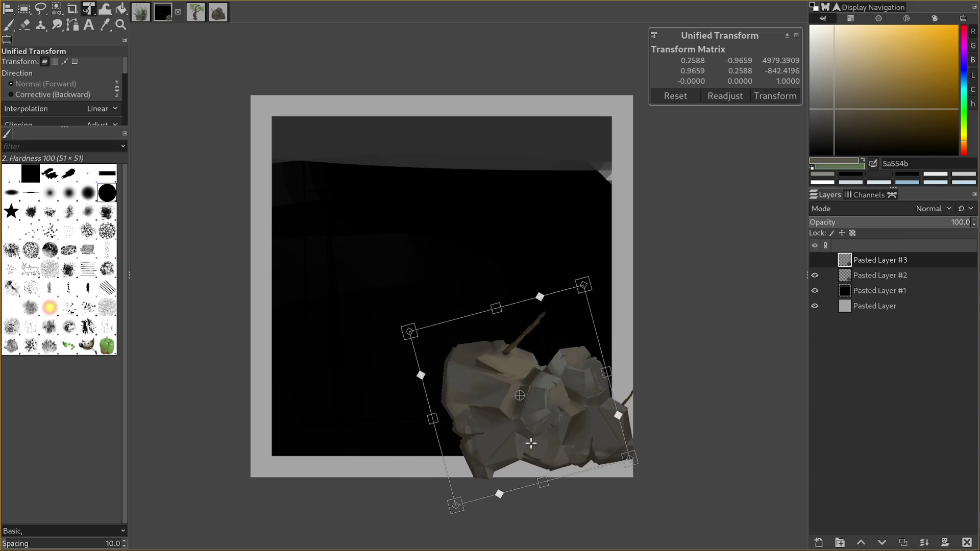
pyautogui.press('Return')
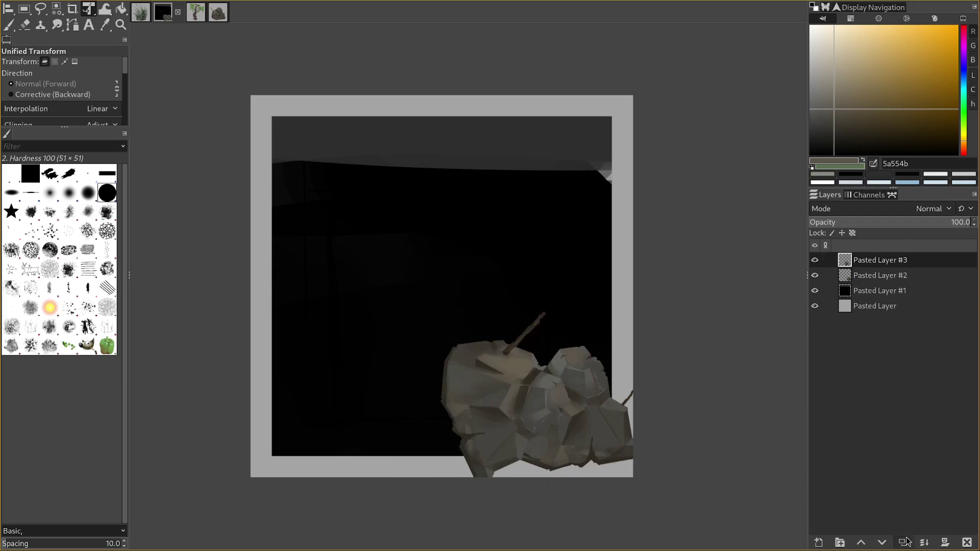
# Step: Duplicate the rotated rock layer and stack the copy above the two rocks at the lower right
pyautogui.click(903, 543)
pyautogui.click(556, 435)
pyautogui.moveTo(529, 419); pyautogui.dragTo(580, 342)
pyautogui.press('Return')
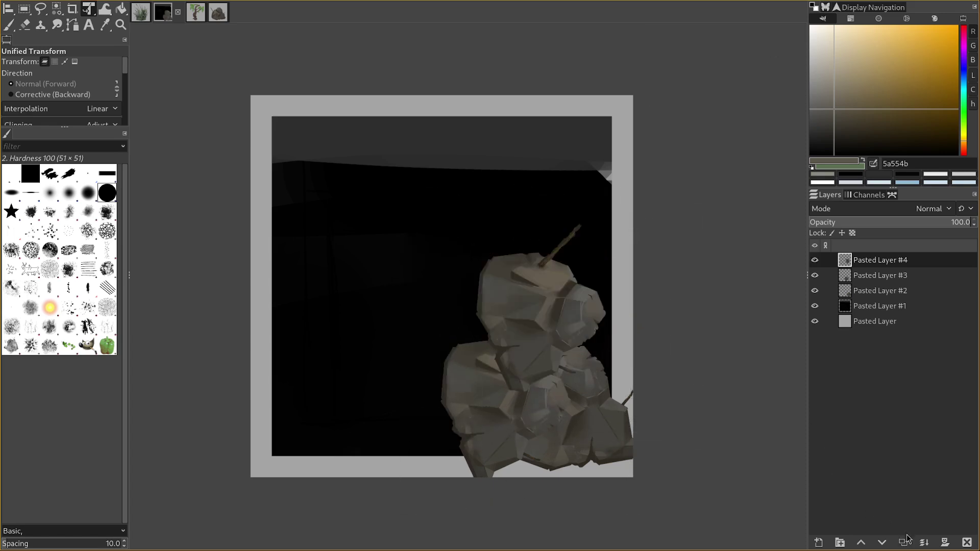
# Step: Duplicate the upper stacked rock, enlarge the copy and place it near the middle of the canvas
pyautogui.click(903, 543)
pyautogui.click(565, 285)
pyautogui.moveTo(565, 285); pyautogui.dragTo(366, 285)
pyautogui.moveTo(468, 418); pyautogui.dragTo(645, 452)
pyautogui.moveTo(562, 383); pyautogui.dragTo(560, 365)
pyautogui.press('Return')
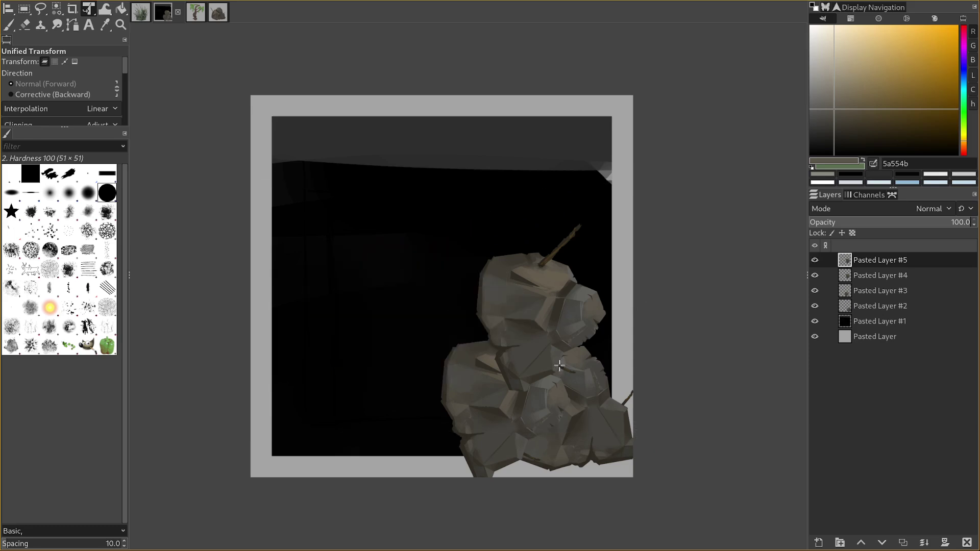
# Step: Duplicate the enlarged rock layer and place the copy along the upper left side of the canvas
pyautogui.click(903, 544)
pyautogui.moveTo(501, 335); pyautogui.dragTo(424, 369)
pyautogui.press('Return')
# Step: Duplicate the upper-left rock, then turn the copy upright and enlarge it to fill the canvas's lower-left area
pyautogui.click(903, 544)
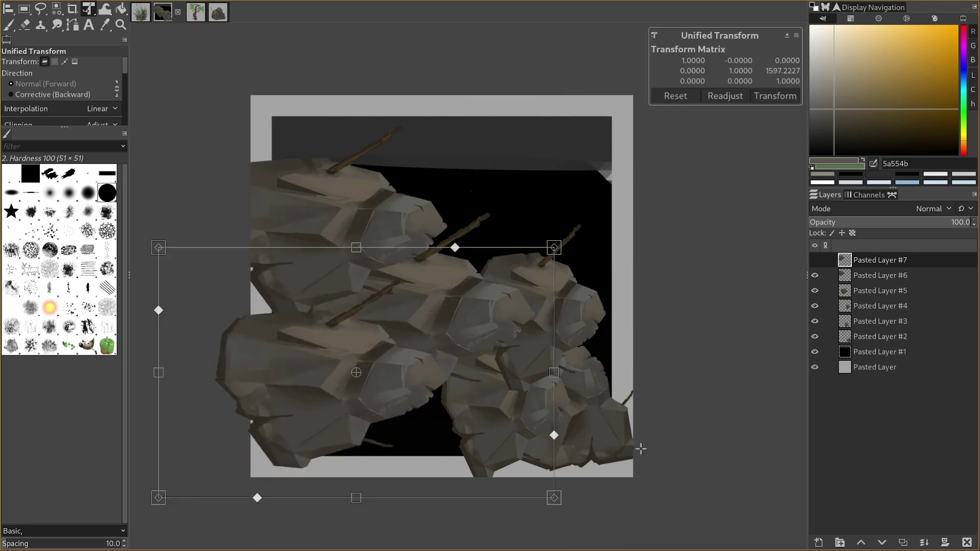
pyautogui.moveTo(640, 448); pyautogui.dragTo(446, 367)
pyautogui.press('Return')
# Step: Duplicate the large lower-left rock, squash the copy to about 59% height and place it across the upper right
pyautogui.click(903, 542)
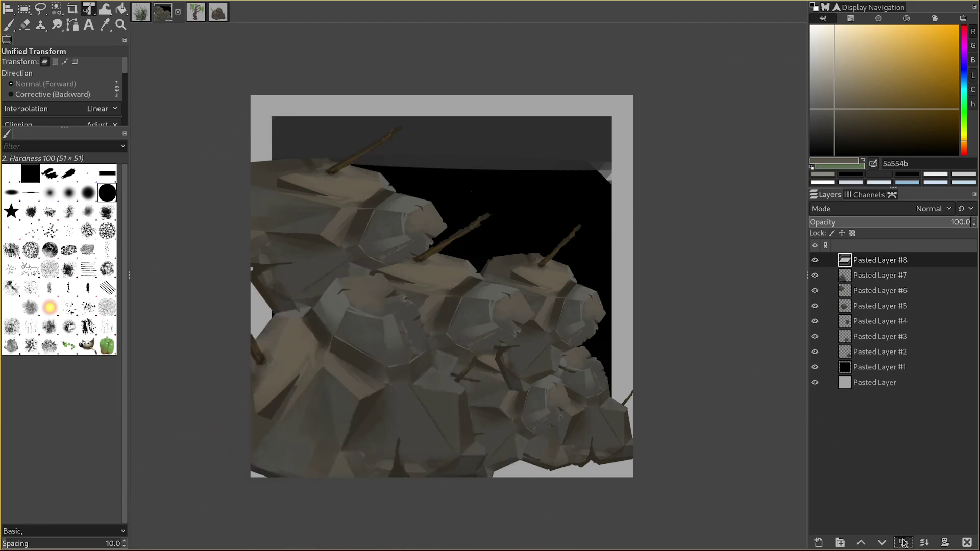
pyautogui.click(449, 307)
pyautogui.moveTo(449, 306); pyautogui.dragTo(548, 159)
pyautogui.moveTo(530, 428); pyautogui.dragTo(539, 310)
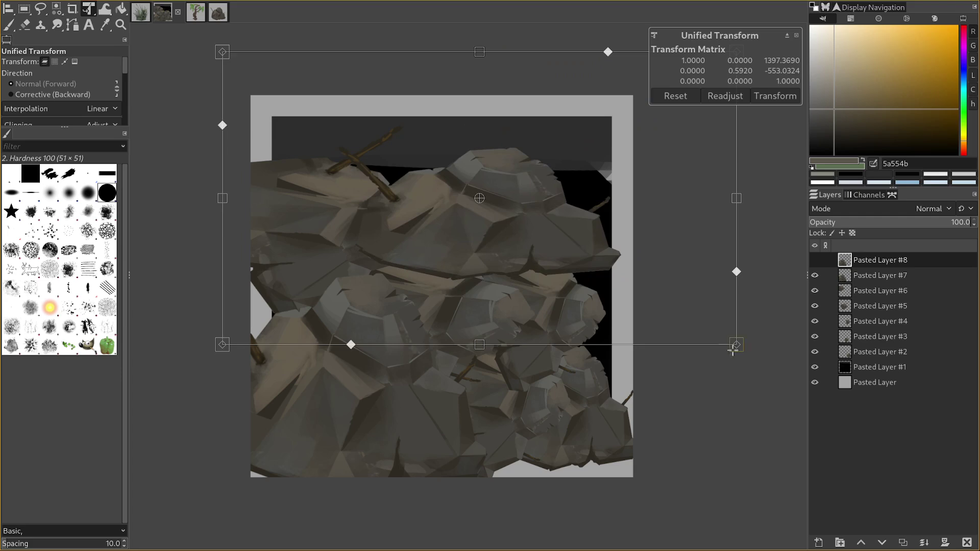
pyautogui.press('Return')
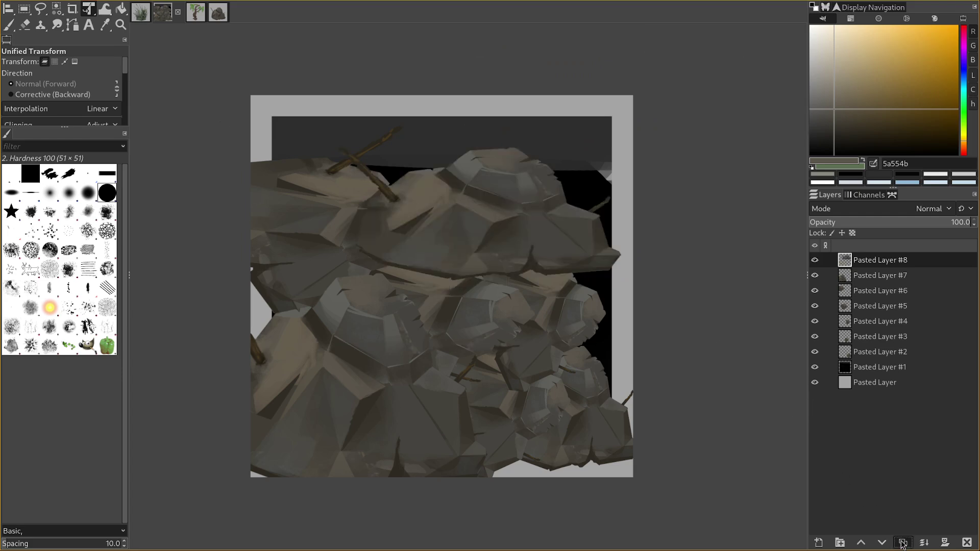
# Step: Duplicate the squashed rock layer, then rotate and reposition the copy with Unified Transform
pyautogui.click(903, 542)
pyautogui.click(746, 365)
pyautogui.moveTo(746, 365); pyautogui.dragTo(711, 302)
pyautogui.press('Return')
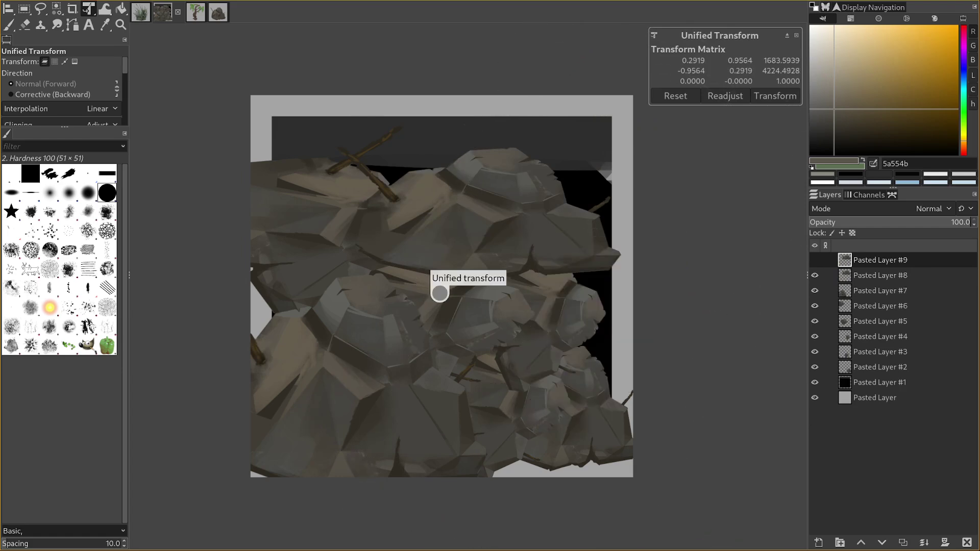
# Step: Duplicate the right-side rock layer, then squash and tilt the copy with Unified Transform into the canvas's upper-right corner
pyautogui.click(903, 543)
pyautogui.click(682, 355)
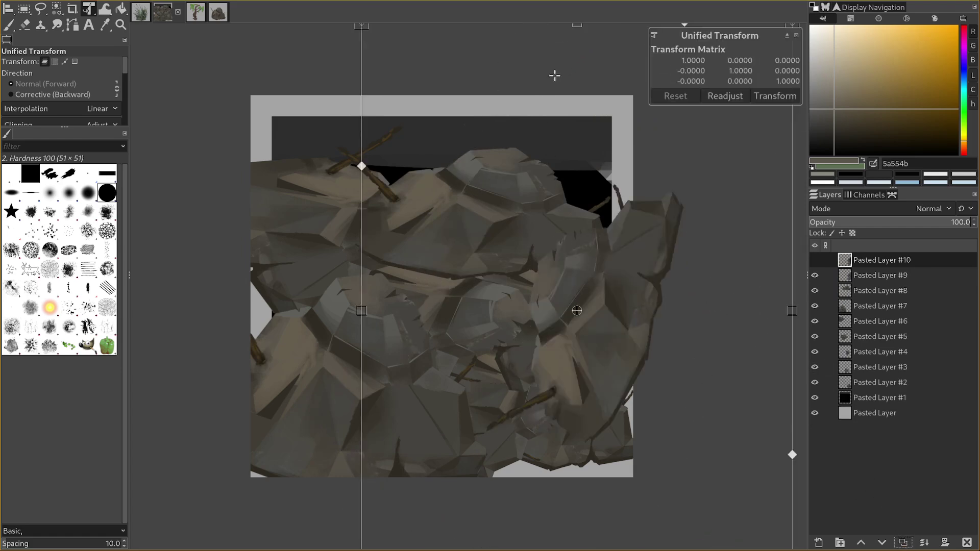
pyautogui.moveTo(577, 25); pyautogui.dragTo(618, 354)
pyautogui.moveTo(631, 460); pyautogui.dragTo(640, 210)
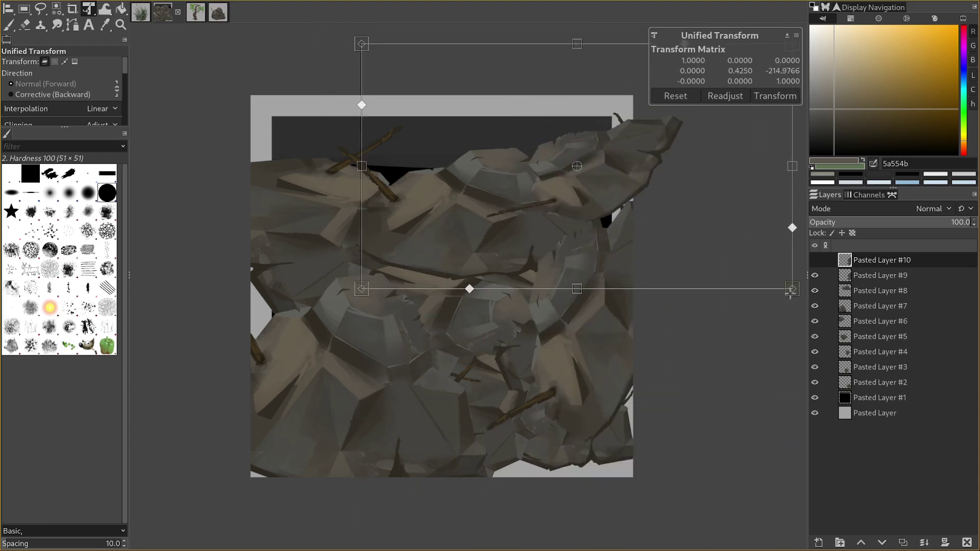
pyautogui.moveTo(792, 289); pyautogui.dragTo(792, 454)
pyautogui.moveTo(555, 298); pyautogui.dragTo(611, 280)
pyautogui.moveTo(419, 269); pyautogui.dragTo(454, 281)
pyautogui.moveTo(638, 228); pyautogui.dragTo(613, 229)
pyautogui.moveTo(636, 388); pyautogui.dragTo(751, 344)
pyautogui.press('Return')
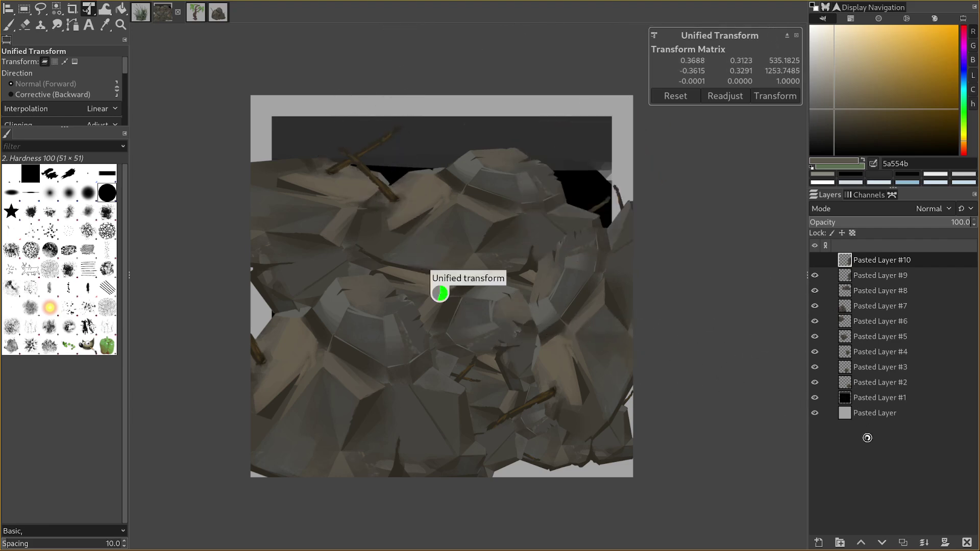
# Step: Duplicate Pasted Layer #5 and move the copy up to cover the canvas's upper-left area
pyautogui.click(875, 338)
pyautogui.click(903, 542)
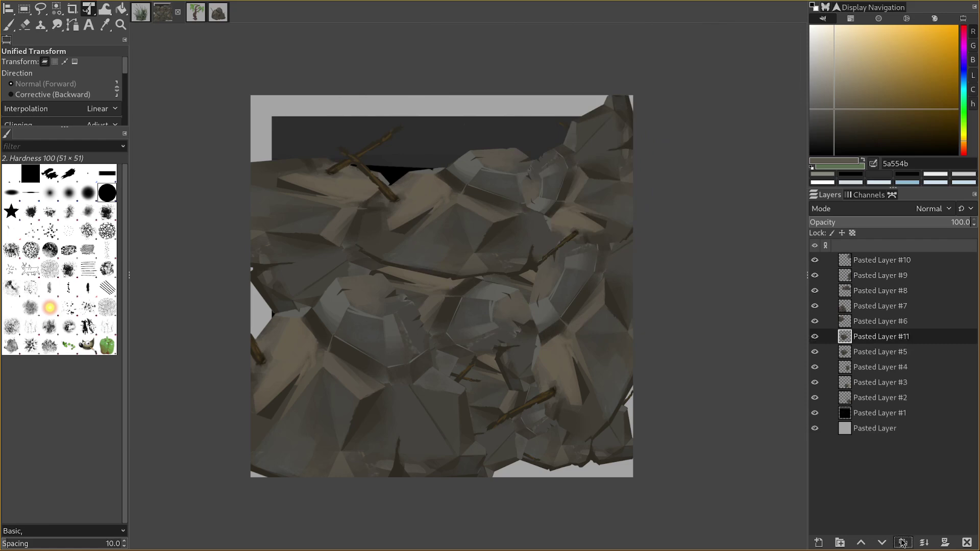
pyautogui.moveTo(473, 258); pyautogui.dragTo(415, 187)
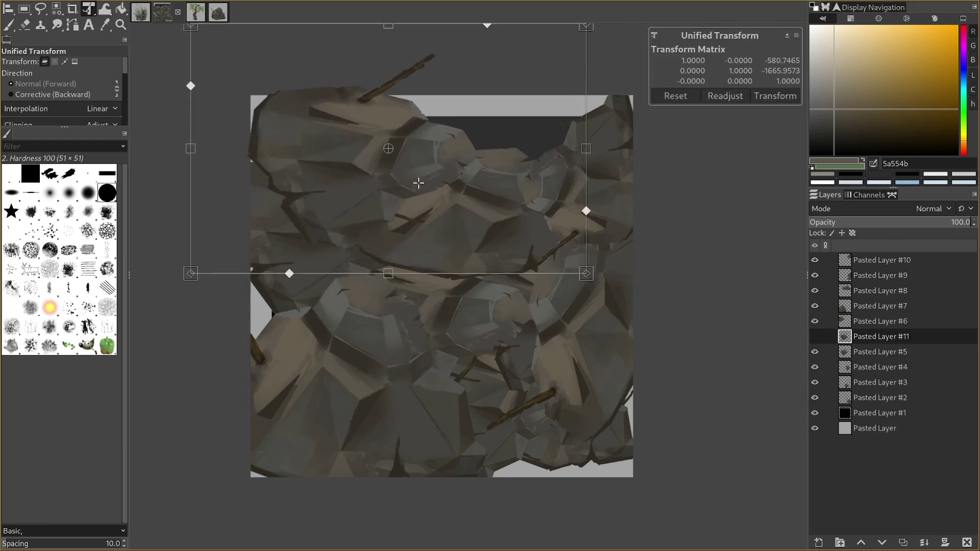
pyautogui.press('Return')
# Step: Duplicate the upper-left rock copy and shift the new one right to fill the remaining gap along the top
pyautogui.click(903, 543)
pyautogui.click(737, 458)
pyautogui.moveTo(460, 214); pyautogui.dragTo(599, 191)
pyautogui.press('Return')
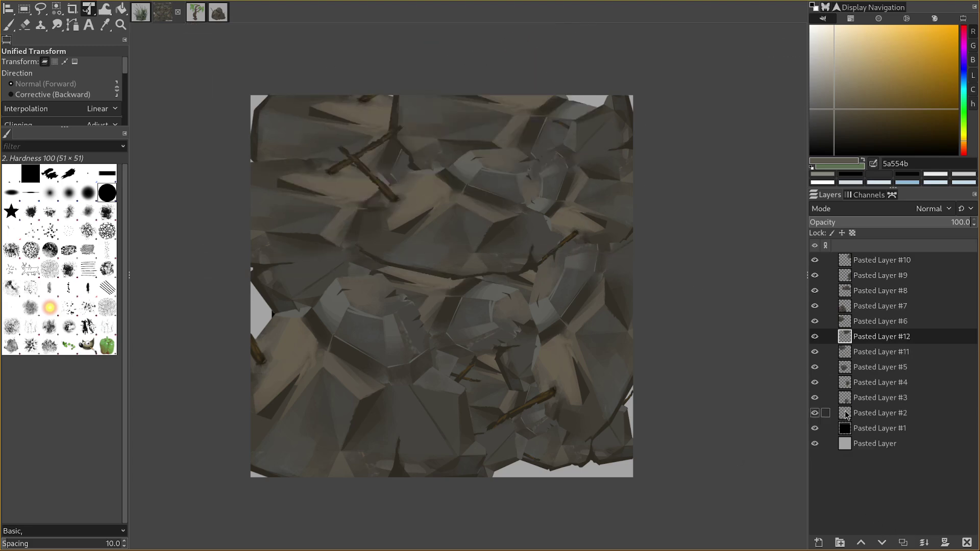
# Step: Select the black square on Pasted Layer #1 with Fuzzy Select
pyautogui.click(881, 430)
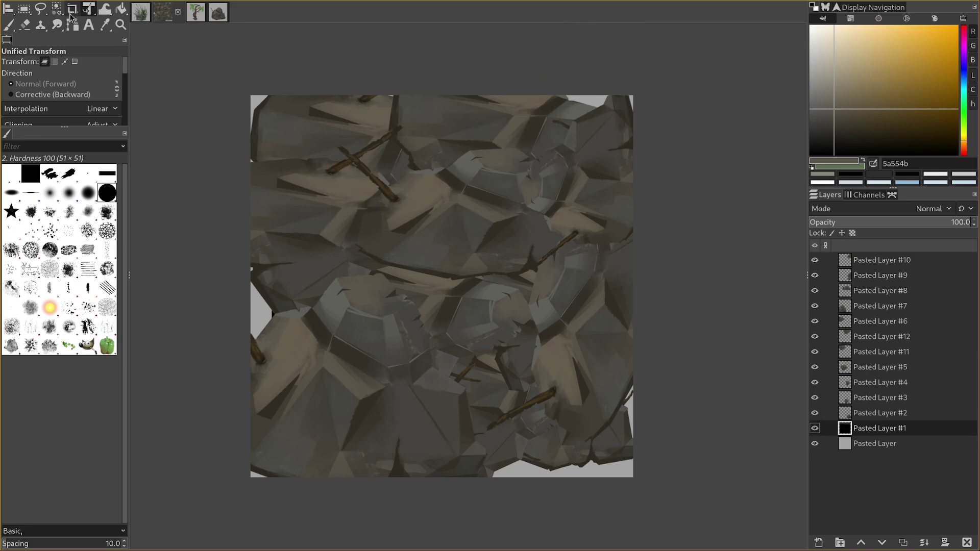
pyautogui.click(105, 9)
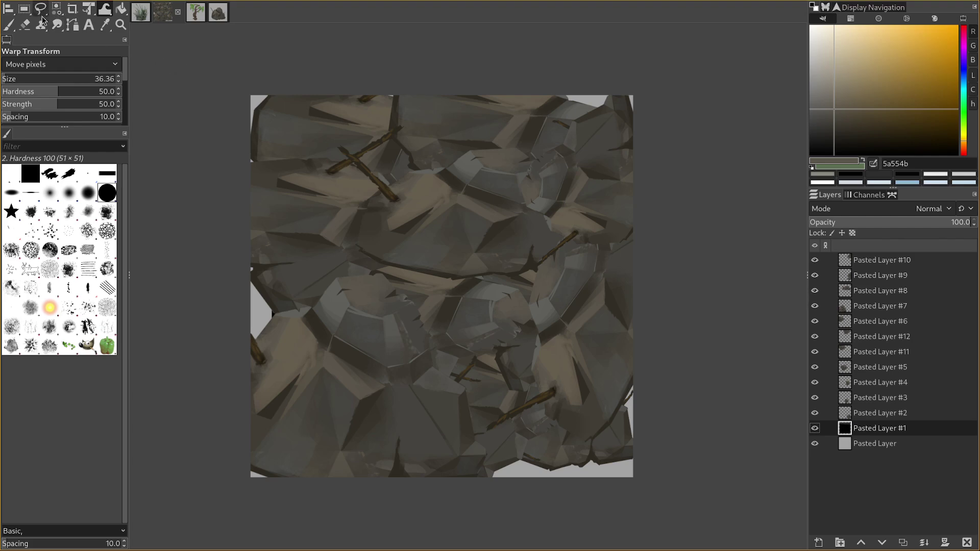
pyautogui.click(41, 9)
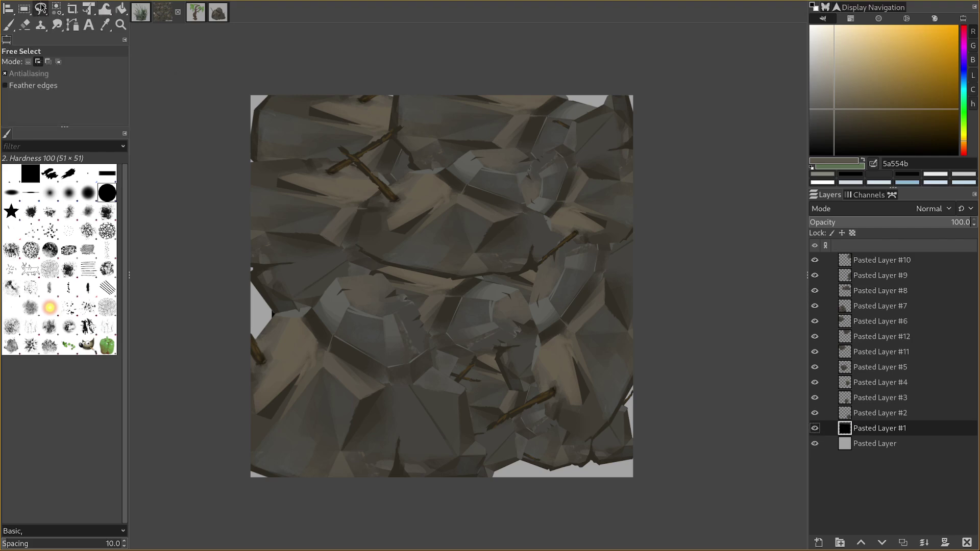
pyautogui.click(105, 8)
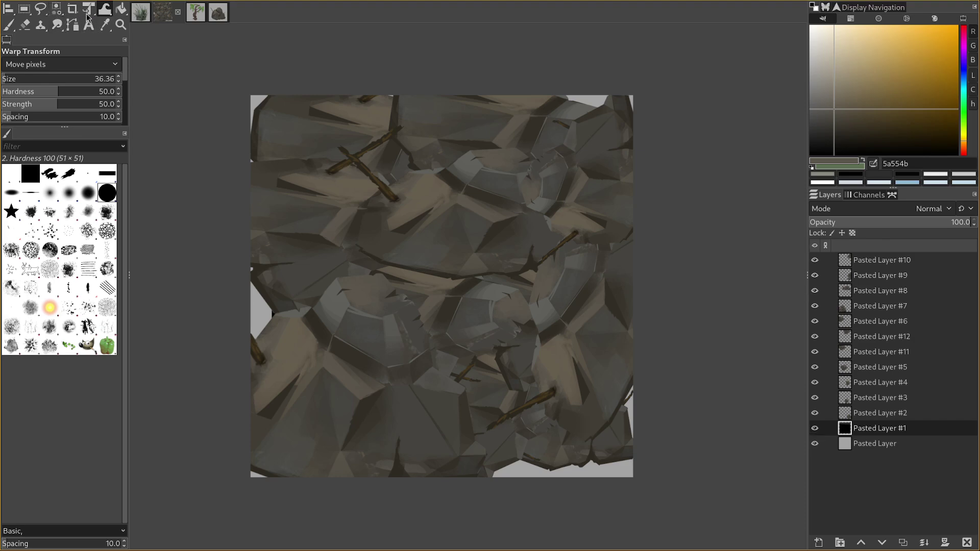
pyautogui.press('u')
pyautogui.click(461, 242)
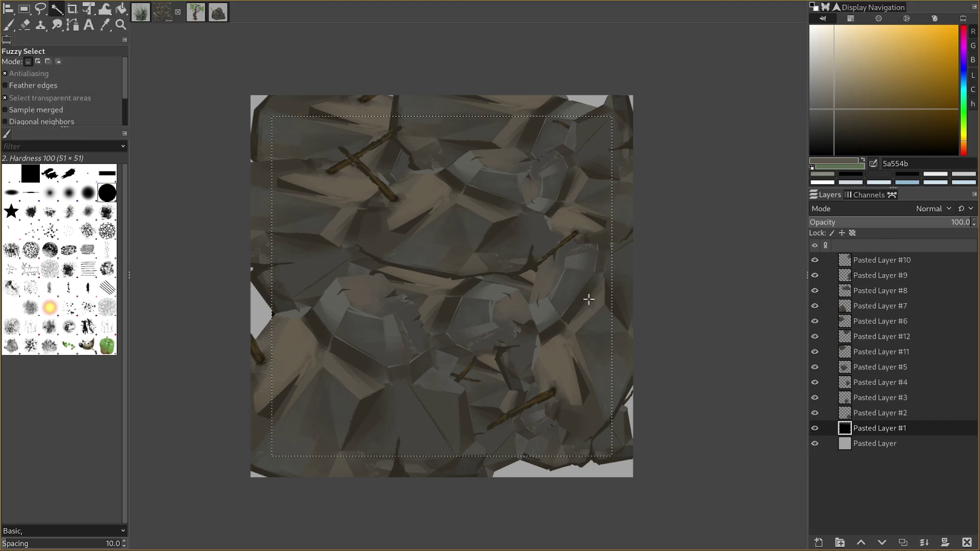
# Step: Merge all the rock layers down into Pasted Layer #2, then clear everything outside the square selection and deselect
pyautogui.click(863, 261)
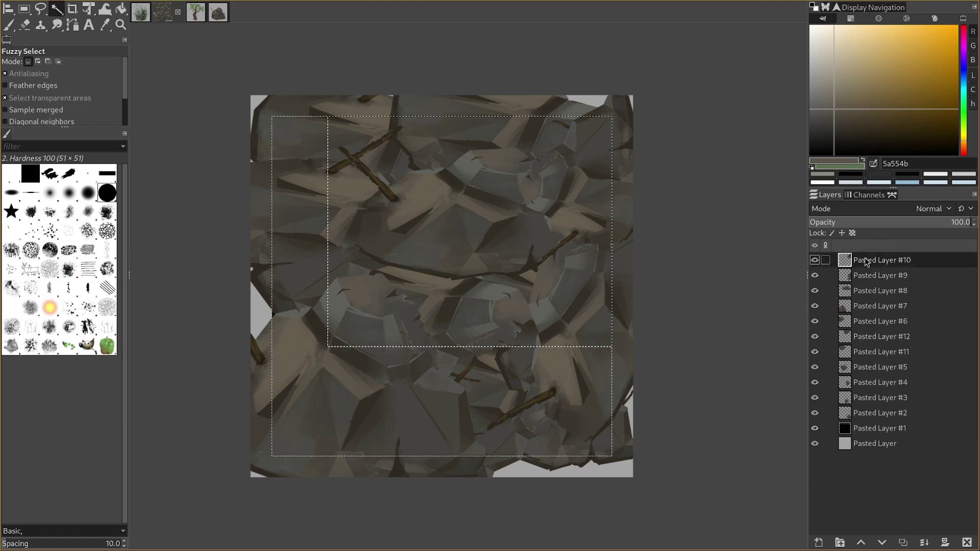
pyautogui.click(924, 542)
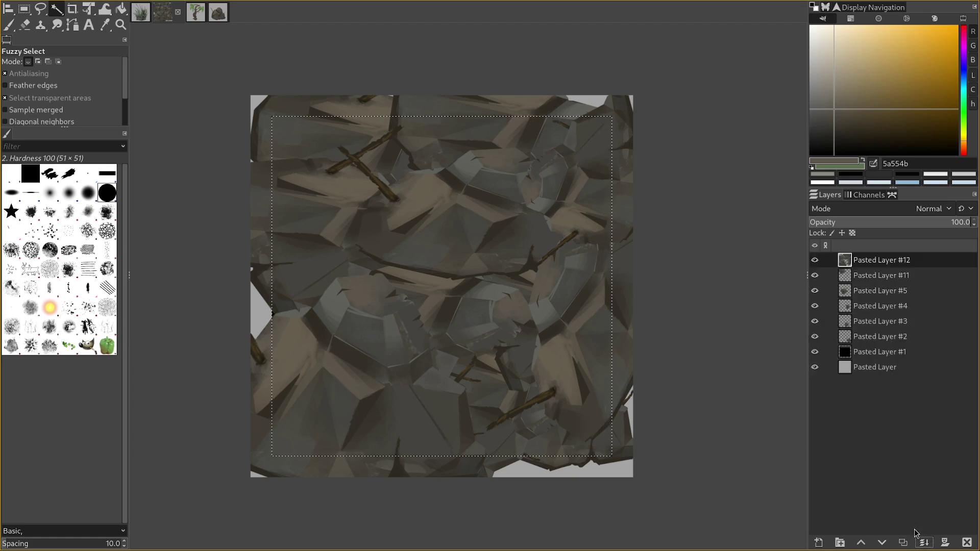
pyautogui.click(924, 543)
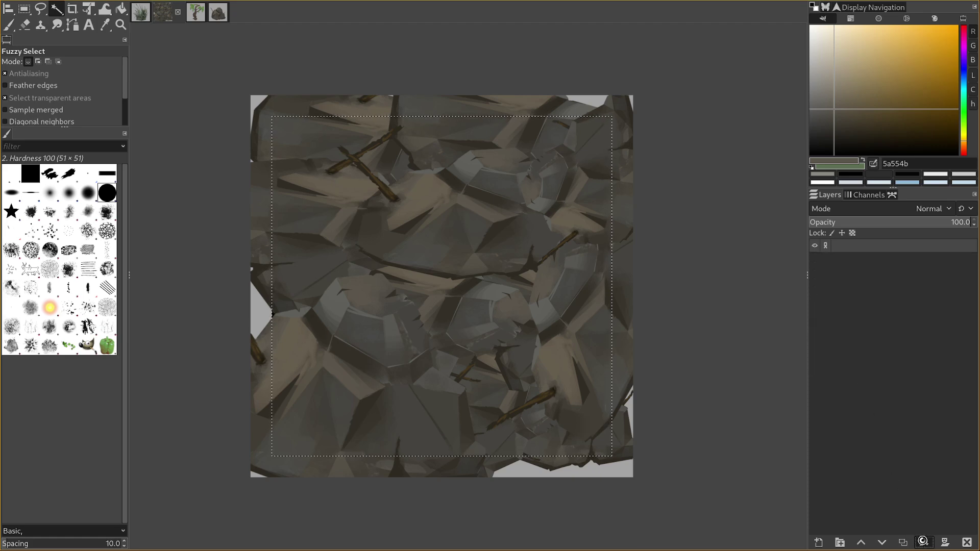
pyautogui.click(926, 544)
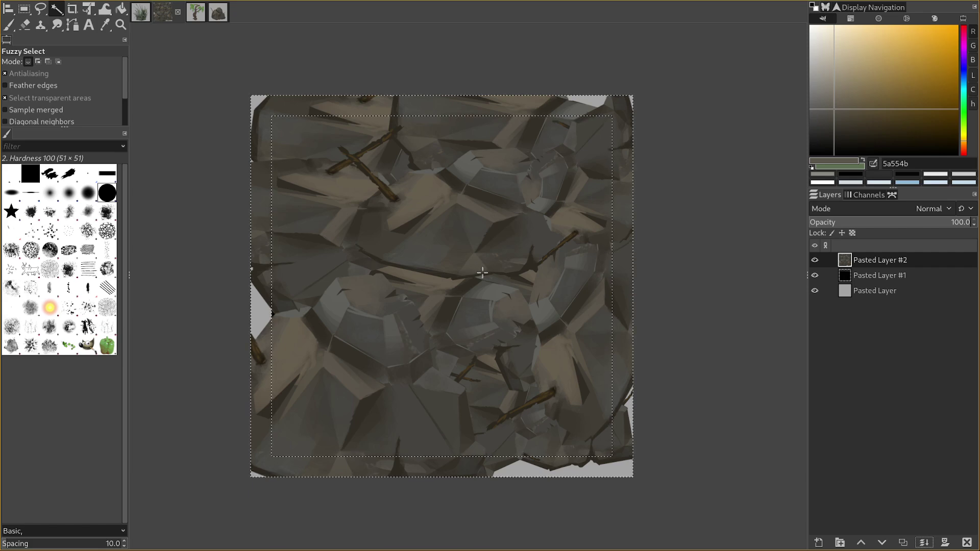
pyautogui.press('Delete')
pyautogui.hotkey('ctrl', 'shift', 'a')
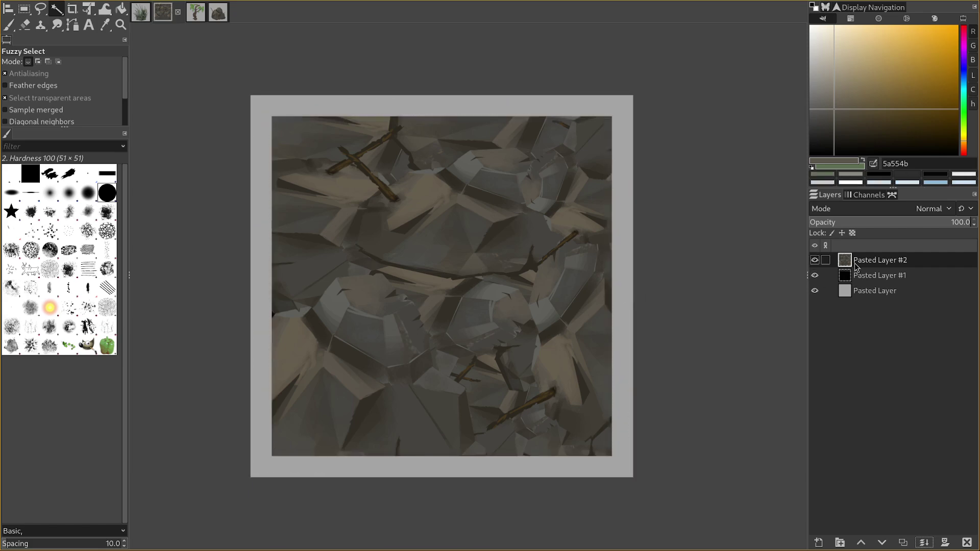
# Step: Compare the merged rock layer hidden, visible and at 65.5% opacity, then restore it to 100%
pyautogui.click(815, 261)
pyautogui.click(815, 260)
pyautogui.click(929, 225)
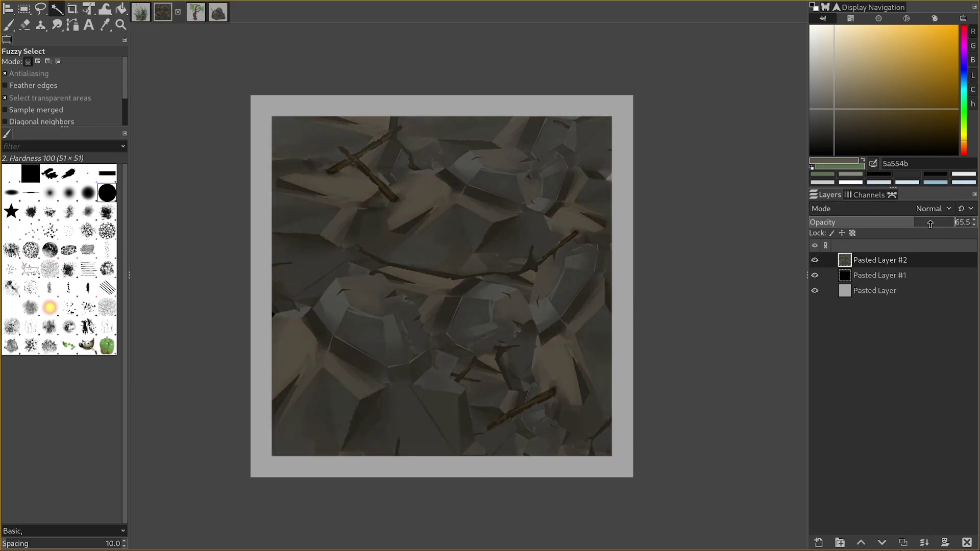
pyautogui.moveTo(929, 225); pyautogui.dragTo(978, 231)
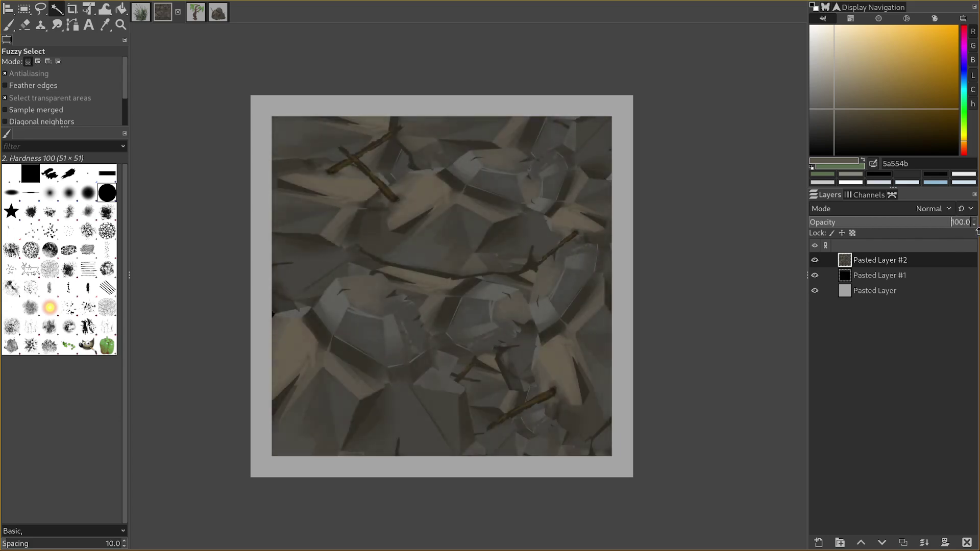
# Step: Merge the rocks into the black square layer and darken the lower half with a 1632-size Hardness 075 brush in 1e1b14
pyautogui.click(924, 543)
pyautogui.press('p')
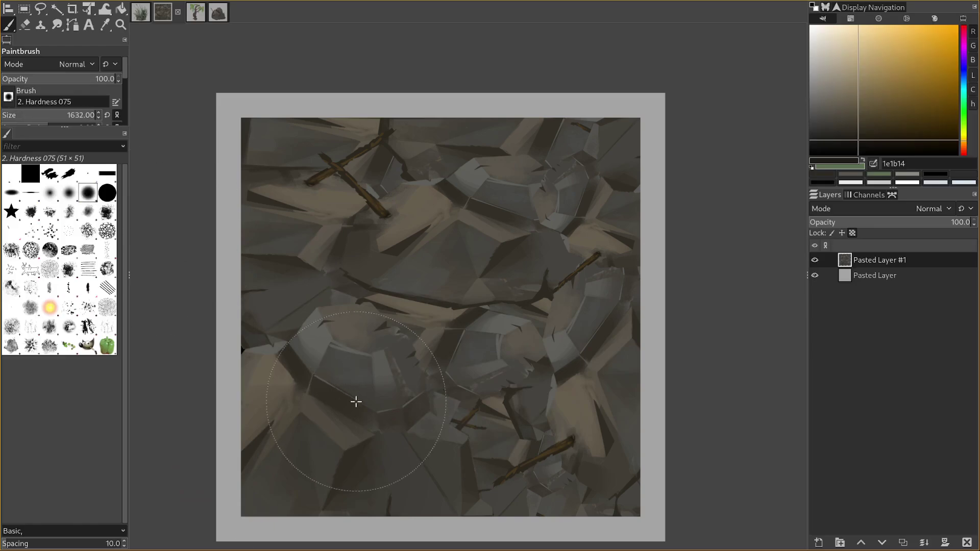
pyautogui.moveTo(250, 417)
pyautogui.mouseDown()
pyautogui.moveTo(565, 437)
pyautogui.moveTo(738, 400)
pyautogui.mouseUp()
pyautogui.press('[')
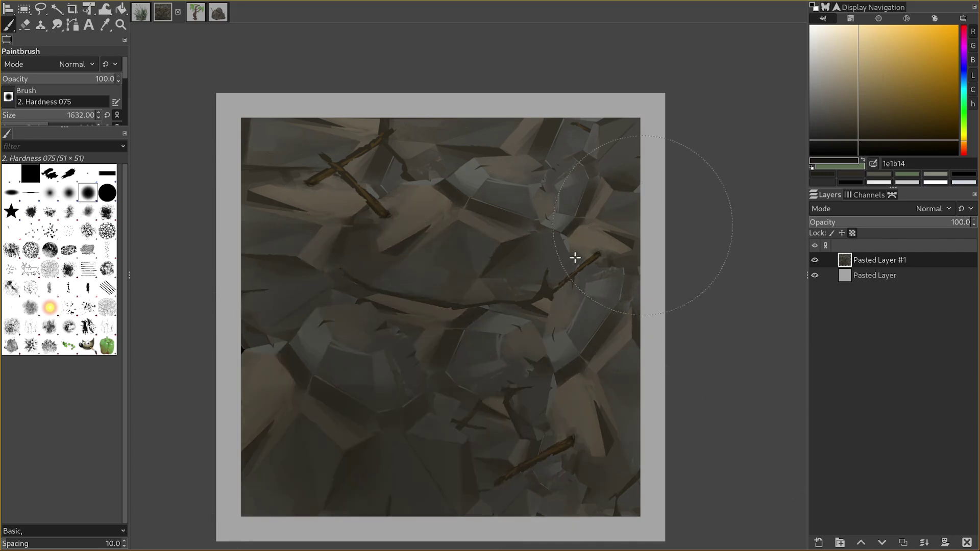
# Step: Sample the tan rock colour, lighten it to 897c66 and brush a pale band across the top at size 816
pyautogui.keyDown('ctrl'); pyautogui.click(424, 198); pyautogui.keyUp('ctrl')
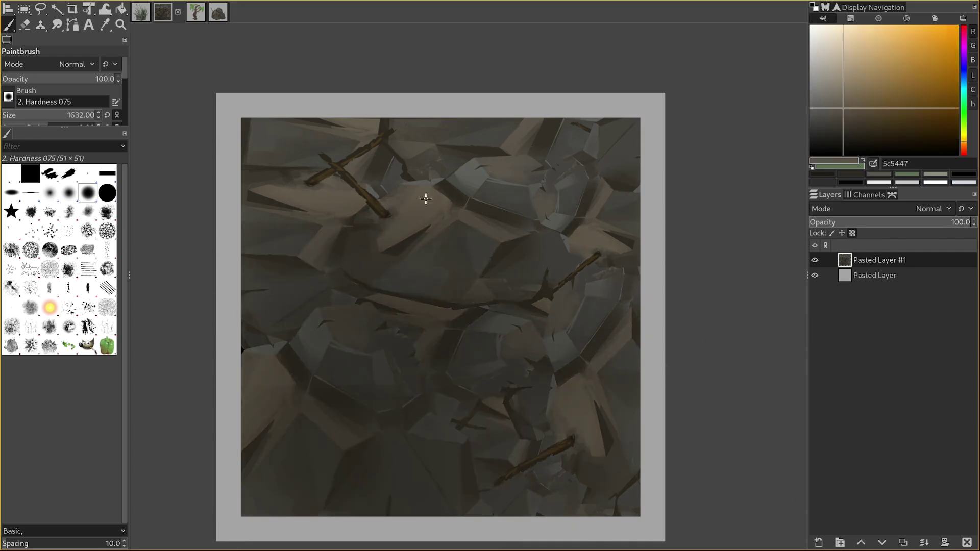
pyautogui.moveTo(856, 108); pyautogui.dragTo(848, 85)
pyautogui.moveTo(242, 115); pyautogui.dragTo(672, 105)
pyautogui.press('[')
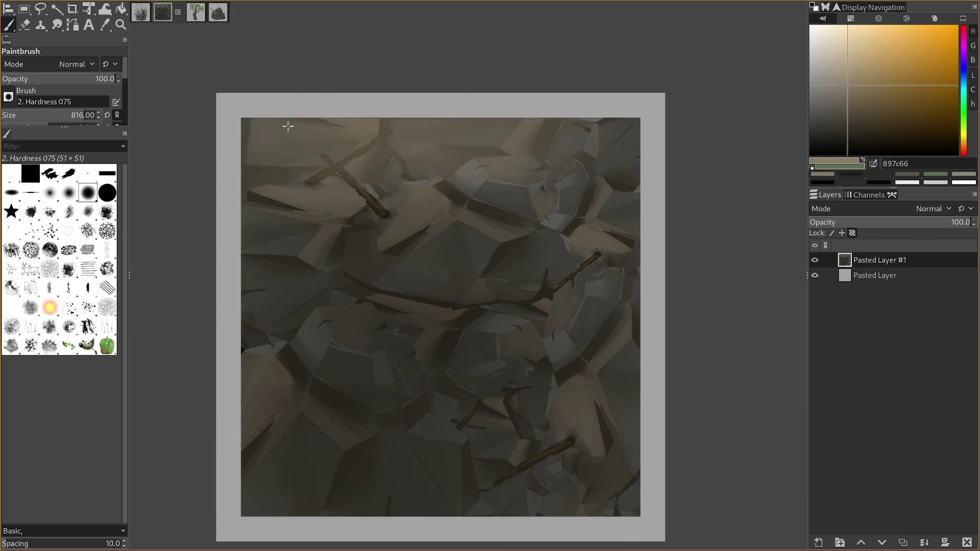
pyautogui.hotkey('ctrl', 'z')
pyautogui.moveTo(232, 139); pyautogui.dragTo(700, 125)
pyautogui.moveTo(301, 152)
pyautogui.mouseDown()
pyautogui.moveTo(579, 139)
pyautogui.moveTo(754, 144)
pyautogui.mouseUp()
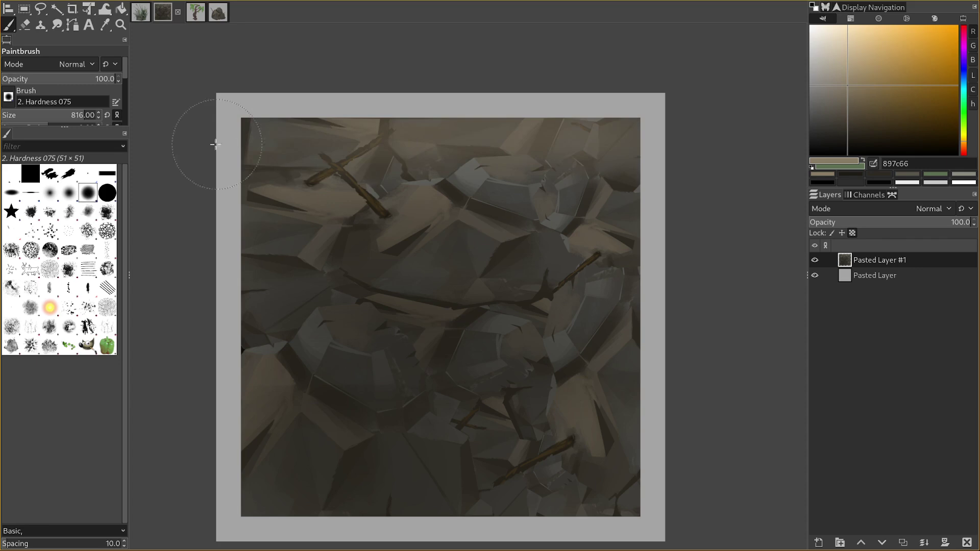
# Step: Switch the paintbrush to Chalk 03 and sample brown shades from the upper rocks
pyautogui.click(102, 178)
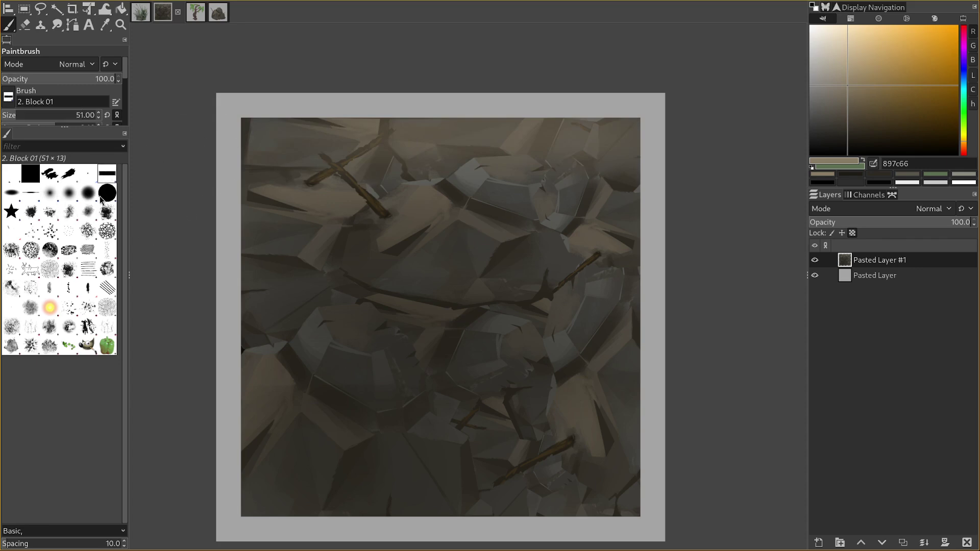
pyautogui.click(50, 250)
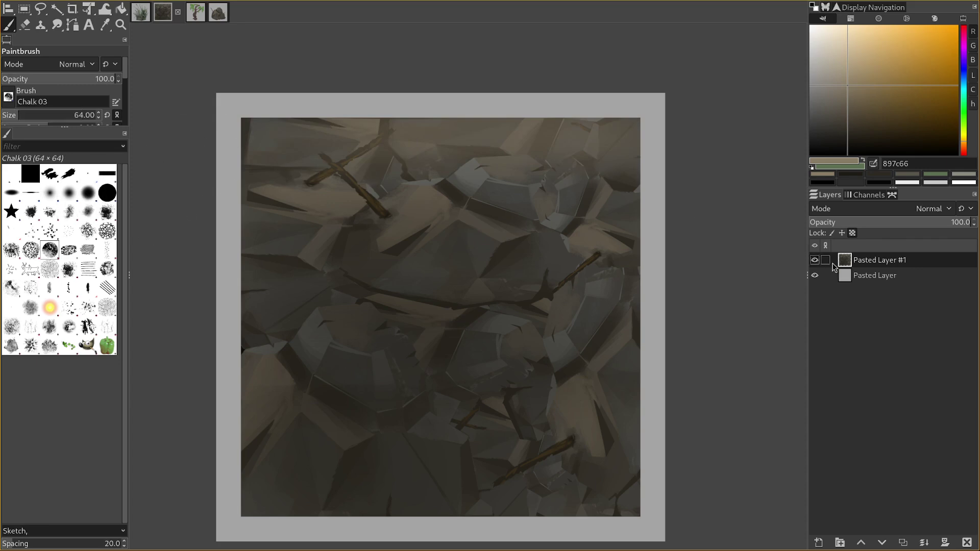
pyautogui.keyDown('ctrl'); pyautogui.click(377, 152); pyautogui.keyUp('ctrl')
pyautogui.keyDown('ctrl'); pyautogui.click(385, 150); pyautogui.keyUp('ctrl')
pyautogui.press('[')
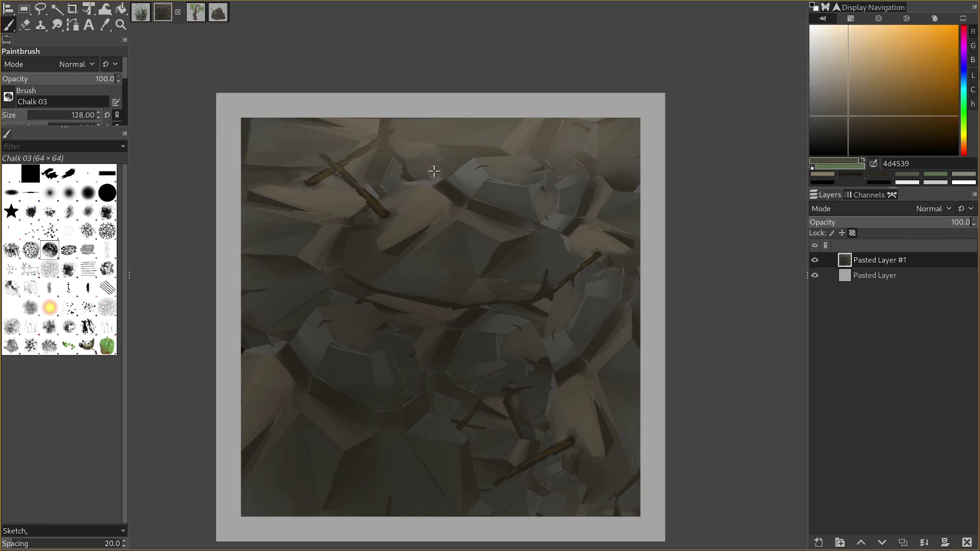
pyautogui.press('[')
pyautogui.keyDown('ctrl'); pyautogui.click(444, 192); pyautogui.keyUp('ctrl')
pyautogui.press('[')
pyautogui.press('[')
pyautogui.press(']')
pyautogui.press(']')
# Step: Paint dark horizontal joint lines along the square's top edge and beneath the pale upper band
pyautogui.moveTo(362, 101); pyautogui.dragTo(638, 105)
pyautogui.press('[')
pyautogui.press('[')
pyautogui.moveTo(246, 173); pyautogui.dragTo(657, 160)
pyautogui.moveTo(406, 174); pyautogui.dragTo(549, 168)
pyautogui.hotkey('ctrl', 'z')
pyautogui.hotkey('ctrl', 'z')
pyautogui.press(']')
pyautogui.moveTo(596, 115); pyautogui.dragTo(656, 120)
pyautogui.moveTo(645, 175)
pyautogui.mouseDown()
pyautogui.moveTo(340, 176)
pyautogui.moveTo(520, 166)
pyautogui.moveTo(513, 148)
pyautogui.moveTo(389, 152)
pyautogui.moveTo(524, 148)
pyautogui.mouseUp()
# Step: Sample the dark brown 39342a and paint vertical joints that divide the upper band into stone blocks
pyautogui.keyDown('ctrl'); pyautogui.click(495, 152); pyautogui.keyUp('ctrl')
pyautogui.press('[')
pyautogui.keyDown('ctrl'); pyautogui.click(401, 151); pyautogui.keyUp('ctrl')
pyautogui.press(']')
pyautogui.press(']')
pyautogui.keyDown('ctrl'); pyautogui.click(353, 154); pyautogui.keyUp('ctrl')
pyautogui.press('[')
pyautogui.keyDown('ctrl'); pyautogui.click(375, 163); pyautogui.keyUp('ctrl')
pyautogui.press('[')
pyautogui.press('[')
pyautogui.press(']')
pyautogui.press(']')
pyautogui.moveTo(372, 121); pyautogui.dragTo(360, 178)
pyautogui.moveTo(531, 121)
pyautogui.mouseDown()
pyautogui.moveTo(524, 165)
pyautogui.moveTo(536, 172)
pyautogui.moveTo(519, 142)
pyautogui.mouseUp()
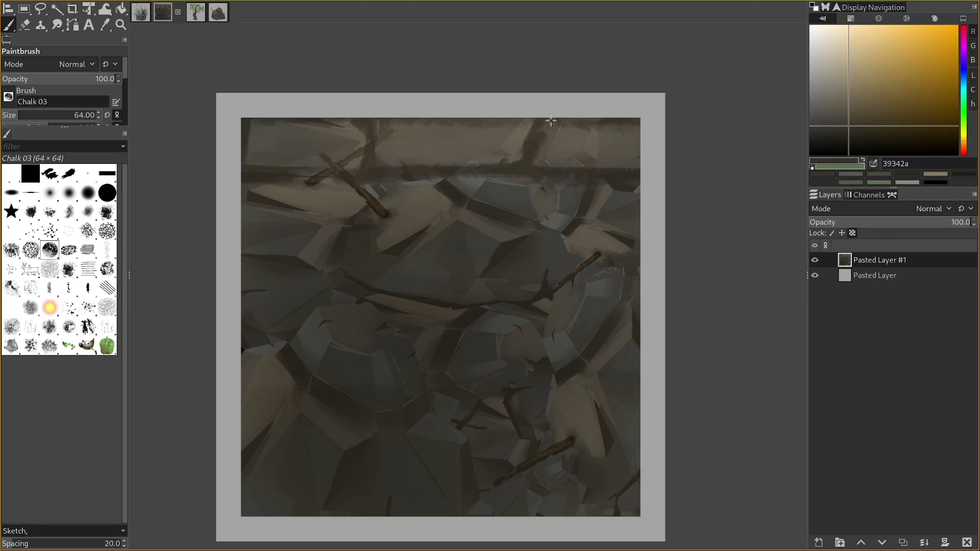
pyautogui.press(']')
pyautogui.moveTo(632, 130); pyautogui.dragTo(630, 171)
pyautogui.press(']')
# Step: Try to paint over the crossed sticks and streaks on the upper-left block with sampled colours
pyautogui.keyDown('ctrl'); pyautogui.click(323, 153); pyautogui.keyUp('ctrl')
pyautogui.press('[')
pyautogui.moveTo(322, 153); pyautogui.dragTo(355, 158)
pyautogui.keyDown('ctrl'); pyautogui.click(353, 135); pyautogui.keyUp('ctrl')
pyautogui.press('[')
pyautogui.moveTo(245, 153)
pyautogui.mouseDown()
pyautogui.moveTo(292, 160)
pyautogui.moveTo(307, 137)
pyautogui.moveTo(278, 145)
pyautogui.moveTo(354, 154)
pyautogui.mouseUp()
pyautogui.press('[')
pyautogui.hotkey('ctrl', 'z')
pyautogui.hotkey('ctrl', 'z')
# Step: Paint the dark joint beneath the upper-left block and a dark stroke below the crossed sticks using sampled shades
pyautogui.press('[')
pyautogui.keyDown('ctrl'); pyautogui.click(260, 172); pyautogui.keyUp('ctrl')
pyautogui.press(']')
pyautogui.press(']')
pyautogui.moveTo(249, 178); pyautogui.dragTo(327, 183)
pyautogui.hotkey('ctrl', 'z')
pyautogui.press('[')
pyautogui.moveTo(266, 180); pyautogui.dragTo(326, 181)
pyautogui.keyDown('ctrl'); pyautogui.click(364, 171); pyautogui.keyUp('ctrl')
pyautogui.keyDown('ctrl'); pyautogui.click(343, 231); pyautogui.keyUp('ctrl')
pyautogui.moveTo(350, 221)
pyautogui.mouseDown()
pyautogui.moveTo(365, 167)
pyautogui.moveTo(364, 215)
pyautogui.moveTo(286, 217)
pyautogui.moveTo(265, 199)
pyautogui.moveTo(369, 185)
pyautogui.moveTo(361, 216)
pyautogui.moveTo(401, 215)
pyautogui.mouseUp()
pyautogui.keyDown('ctrl'); pyautogui.click(405, 241); pyautogui.keyUp('ctrl')
# Step: Sample shades around the upper-left joints, ending on the dark brown 2c2820, and adjust the chalk brush size
pyautogui.keyDown('ctrl'); pyautogui.click(311, 202); pyautogui.keyUp('ctrl')
pyautogui.press('[')
pyautogui.keyDown('ctrl'); pyautogui.click(275, 183); pyautogui.keyUp('ctrl')
pyautogui.press(']')
pyautogui.press(']')
pyautogui.keyDown('ctrl'); pyautogui.click(257, 186); pyautogui.keyUp('ctrl')
pyautogui.press('[')
pyautogui.keyDown('ctrl'); pyautogui.click(368, 173); pyautogui.keyUp('ctrl')
pyautogui.keyDown('ctrl'); pyautogui.click(368, 168); pyautogui.keyUp('ctrl')
pyautogui.press(']')
pyautogui.hotkey('ctrl', 'z')
pyautogui.press('[')
# Step: Try dark diagonal strokes across the stones beneath the upper band, then undo them
pyautogui.moveTo(372, 166); pyautogui.dragTo(475, 225)
pyautogui.press(']')
pyautogui.hotkey('ctrl', 'z')
pyautogui.press('[')
pyautogui.moveTo(429, 175)
pyautogui.mouseDown()
pyautogui.moveTo(436, 214)
pyautogui.moveTo(373, 225)
pyautogui.mouseUp()
pyautogui.moveTo(354, 160)
pyautogui.mouseDown()
pyautogui.moveTo(352, 184)
pyautogui.moveTo(416, 219)
pyautogui.mouseUp()
pyautogui.hotkey('ctrl', 'z')
pyautogui.hotkey('ctrl', 'z')
pyautogui.hotkey('ctrl', 'z')
# Step: Paint dark 2c2820 joints and diagonal cracks outlining a second row of stones beneath the upper blocks
pyautogui.moveTo(376, 186)
pyautogui.mouseDown()
pyautogui.moveTo(434, 216)
pyautogui.moveTo(442, 203)
pyautogui.moveTo(492, 217)
pyautogui.mouseUp()
pyautogui.moveTo(521, 154)
pyautogui.mouseDown()
pyautogui.moveTo(519, 212)
pyautogui.moveTo(433, 217)
pyautogui.mouseUp()
pyautogui.moveTo(437, 181); pyautogui.dragTo(462, 171)
pyautogui.scroll(2, 500, 165)
pyautogui.moveTo(409, 133)
pyautogui.mouseDown()
pyautogui.moveTo(493, 192)
pyautogui.moveTo(395, 189)
pyautogui.mouseUp()
pyautogui.scroll(-3, 396, 190)
pyautogui.scroll(3, 479, 177)
pyautogui.moveTo(519, 193)
pyautogui.mouseDown()
pyautogui.moveTo(605, 213)
pyautogui.moveTo(665, 196)
pyautogui.mouseUp()
pyautogui.scroll(-2, 664, 183)
# Step: Erase small notches from the stones' top edge at the vertical joints using the 2. Block 01 brush
pyautogui.hotkey('shift', 'e')
pyautogui.click(108, 173)
pyautogui.scroll(2, 412, 133)
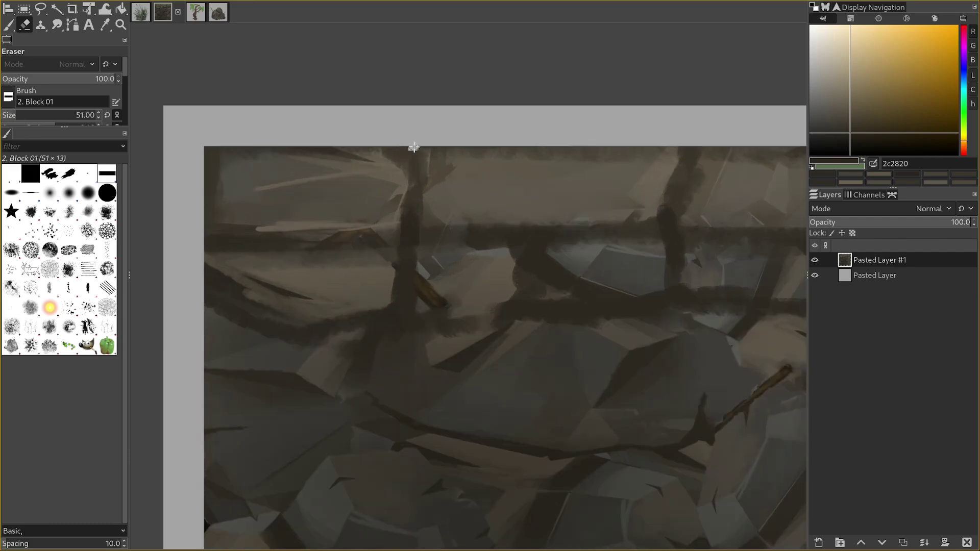
pyautogui.moveTo(411, 148); pyautogui.dragTo(414, 153)
pyautogui.moveTo(412, 138)
pyautogui.mouseDown()
pyautogui.moveTo(353, 132)
pyautogui.moveTo(296, 143)
pyautogui.mouseUp()
pyautogui.press(']')
pyautogui.moveTo(221, 175); pyautogui.dragTo(354, 186)
pyautogui.press(']')
pyautogui.press(']')
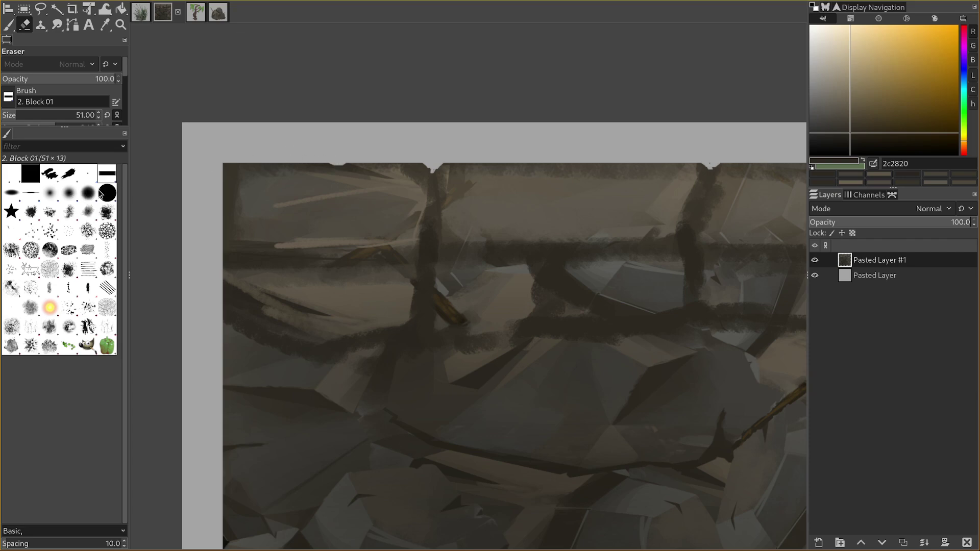
# Step: Switch the eraser to brush_01 #1 and chip the top edge of the upper-left and middle blocks
pyautogui.click(69, 174)
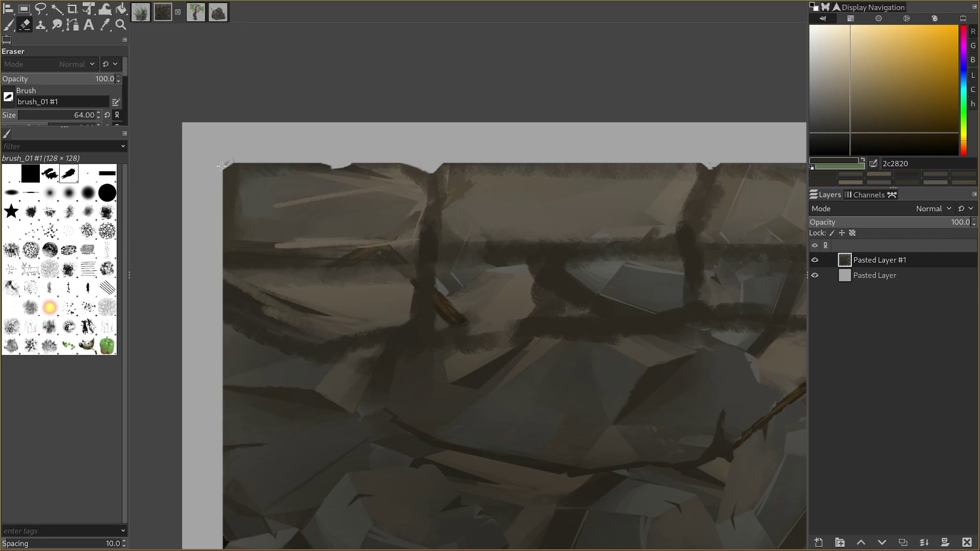
pyautogui.moveTo(292, 157); pyautogui.dragTo(355, 144)
pyautogui.moveTo(302, 301); pyautogui.dragTo(210, 312)
pyautogui.moveTo(340, 145); pyautogui.dragTo(353, 144)
pyautogui.moveTo(519, 129)
pyautogui.mouseDown()
pyautogui.moveTo(366, 167)
pyautogui.moveTo(414, 153)
pyautogui.mouseUp()
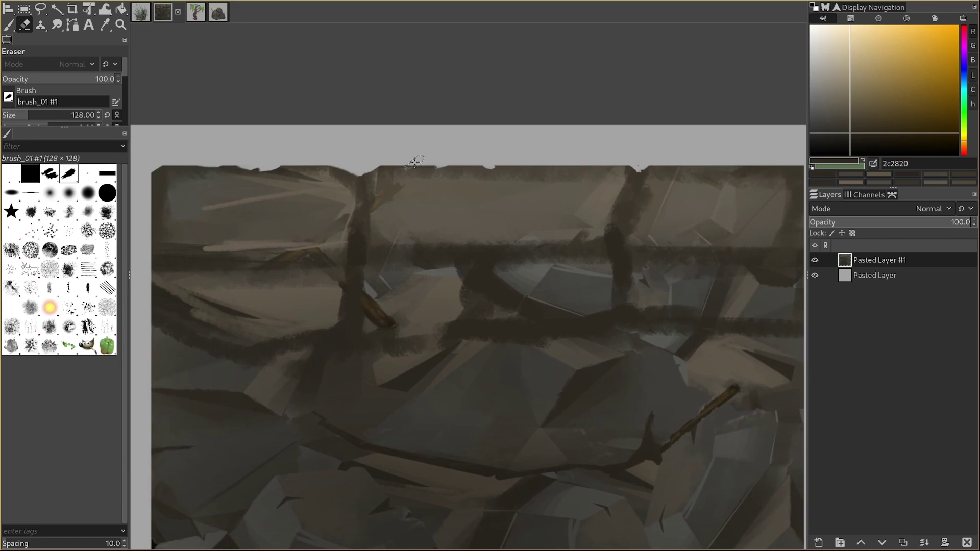
# Step: Erase irregular chips along the rest of the top edge with a smaller brush and round the upper-right corner
pyautogui.press('[')
pyautogui.moveTo(260, 170); pyautogui.dragTo(302, 169)
pyautogui.press('[')
pyautogui.moveTo(382, 159); pyautogui.dragTo(385, 202)
pyautogui.hscroll(3, 320, 219)
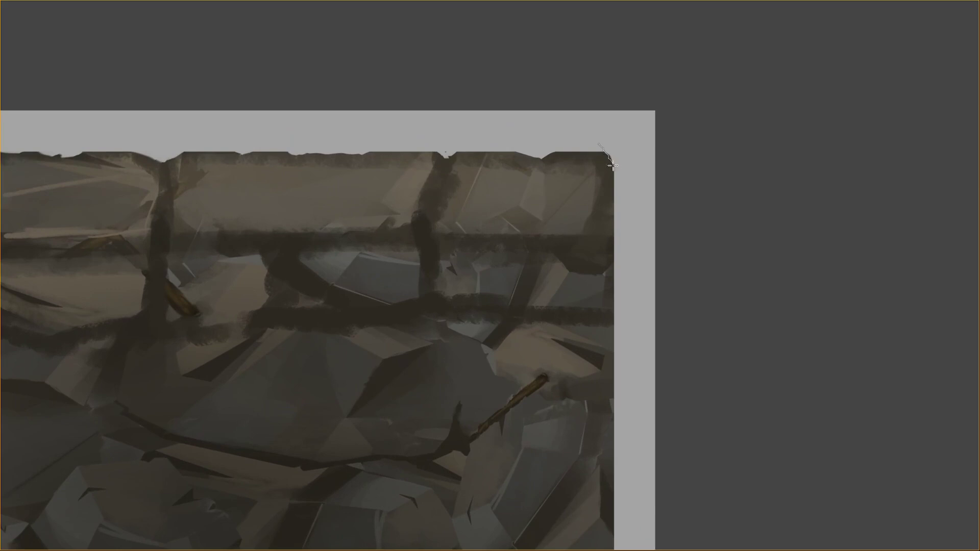
pyautogui.moveTo(325, 229); pyautogui.dragTo(501, 221)
pyautogui.moveTo(358, 214); pyautogui.dragTo(469, 160)
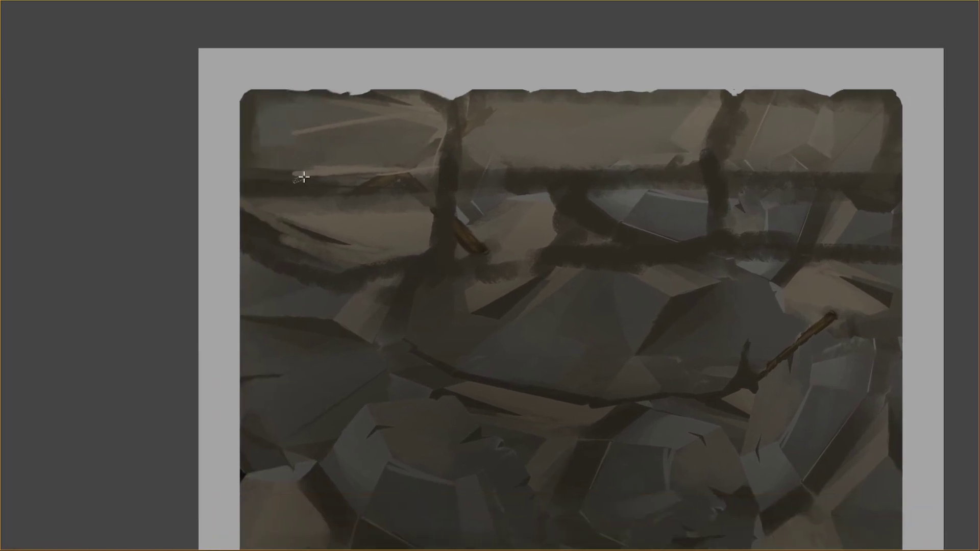
pyautogui.moveTo(327, 168)
pyautogui.mouseDown()
pyautogui.moveTo(229, 174)
pyautogui.moveTo(257, 193)
pyautogui.mouseUp()
pyautogui.moveTo(323, 211); pyautogui.dragTo(329, 249)
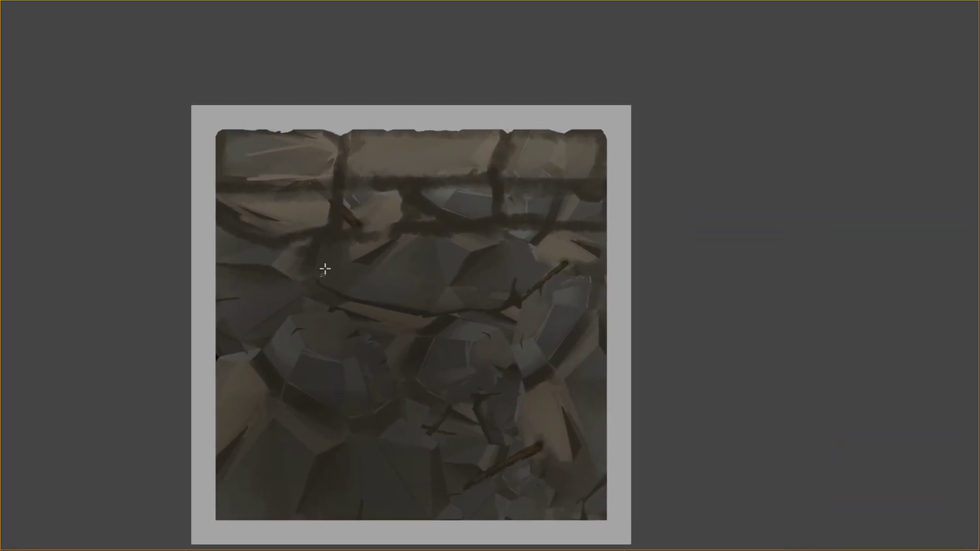
pyautogui.scroll(3, 320, 244)
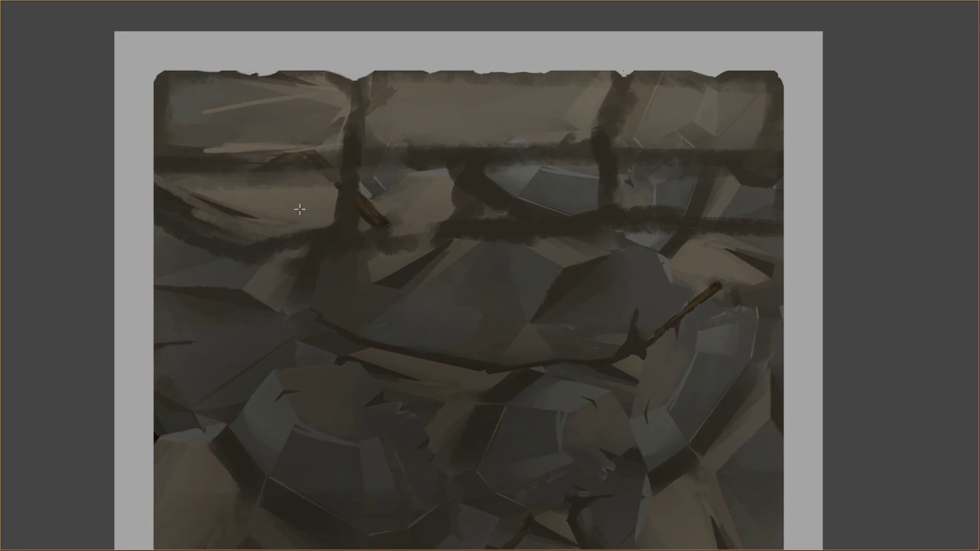
# Step: Paint dark joints around the stones in the lower-right part of the wall and a curved joint in the lower middle
pyautogui.press('Tab')
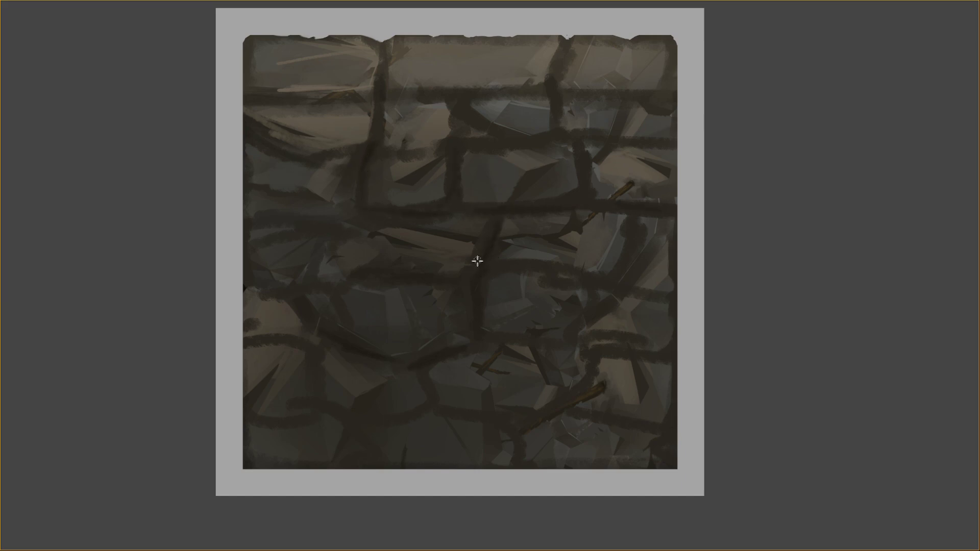
pyautogui.moveTo(536, 267); pyautogui.dragTo(631, 291)
pyautogui.moveTo(638, 221)
pyautogui.mouseDown()
pyautogui.moveTo(608, 281)
pyautogui.moveTo(668, 292)
pyautogui.mouseUp()
pyautogui.moveTo(561, 346)
pyautogui.mouseDown()
pyautogui.moveTo(601, 303)
pyautogui.moveTo(677, 352)
pyautogui.mouseUp()
pyautogui.moveTo(428, 407); pyautogui.dragTo(322, 413)
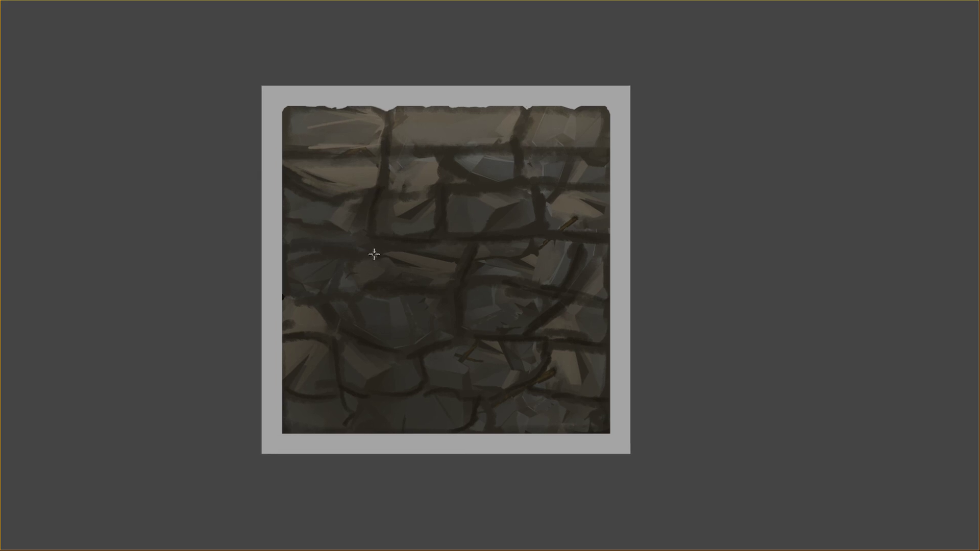
# Step: Paint thin curved joints and short cracks separating the stones in the lower-left part of the wall
pyautogui.scroll(3, 355, 291)
pyautogui.moveTo(297, 264); pyautogui.dragTo(303, 362)
pyautogui.moveTo(226, 354); pyautogui.dragTo(320, 345)
pyautogui.moveTo(301, 382); pyautogui.dragTo(255, 456)
pyautogui.scroll(-3, 298, 428)
pyautogui.scroll(3, 300, 427)
pyautogui.moveTo(299, 428)
pyautogui.mouseDown()
pyautogui.moveTo(307, 394)
pyautogui.moveTo(319, 417)
pyautogui.mouseUp()
pyautogui.scroll(-2, 319, 418)
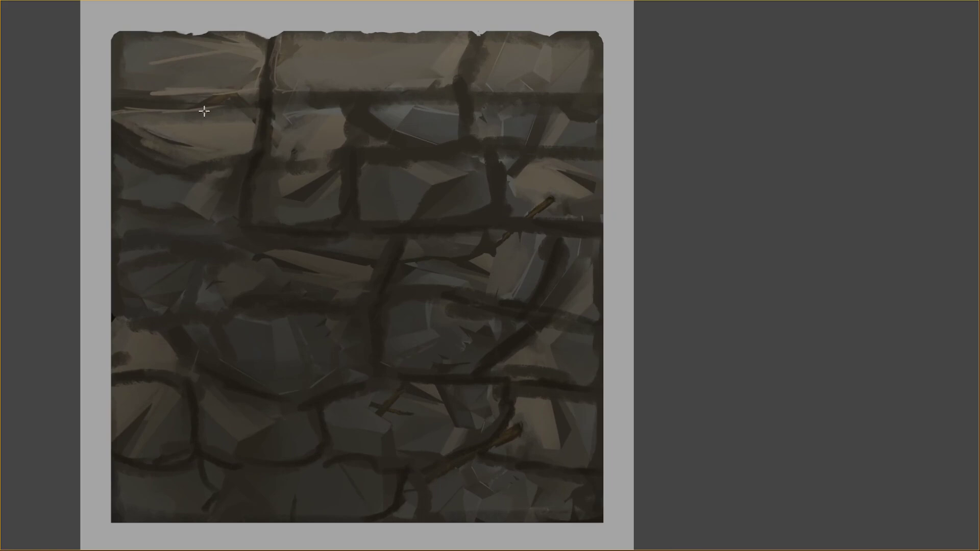
# Step: Darken the long vertical joint left of centre and paint a curved joint from its lower end down into the left stones
pyautogui.moveTo(258, 158); pyautogui.dragTo(262, 163)
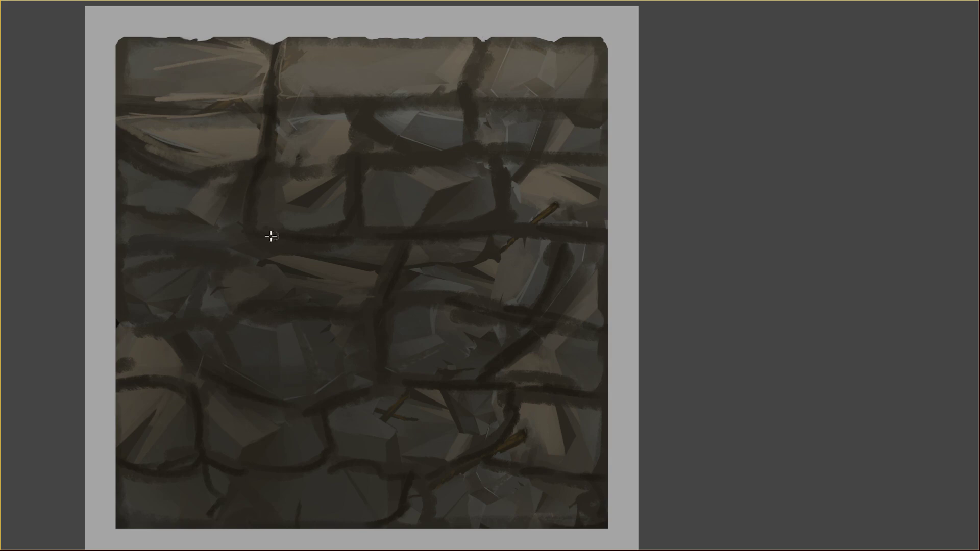
pyautogui.moveTo(255, 233); pyautogui.dragTo(217, 249)
pyautogui.moveTo(199, 259); pyautogui.dragTo(192, 305)
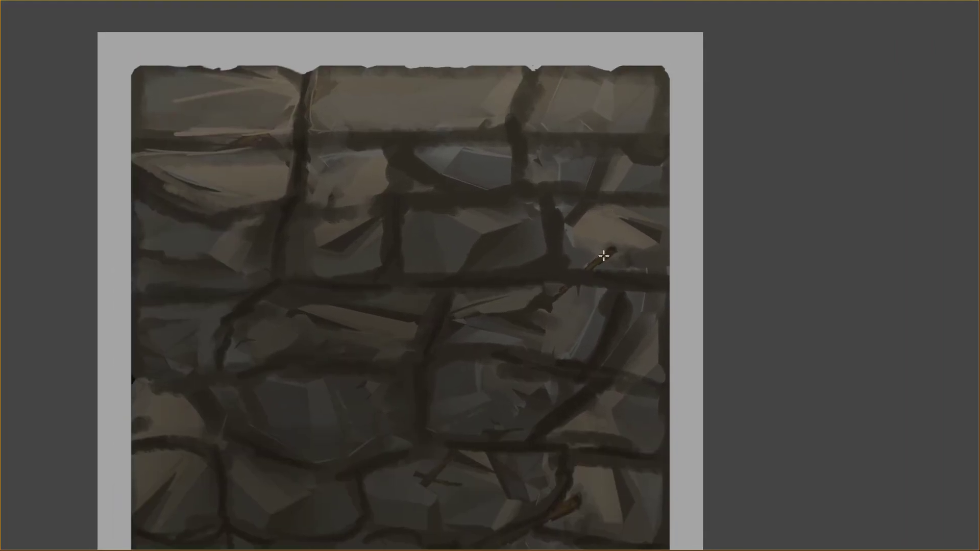
pyautogui.moveTo(601, 258); pyautogui.dragTo(667, 411)
pyautogui.scroll(-3, 636, 137)
pyautogui.scroll(6, 595, 240)
pyautogui.scroll(-4, 621, 338)
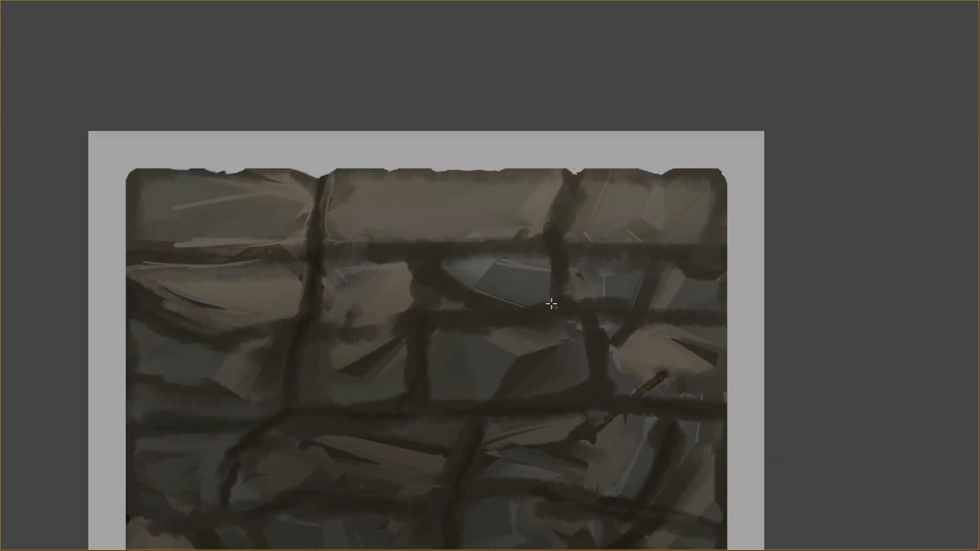
# Step: Outline a thin slanted spike across the top edge of the upper-middle block with Free Select and fill it with sampled brown
pyautogui.moveTo(526, 284); pyautogui.dragTo(536, 128)
pyautogui.scroll(-3, 526, 137)
pyautogui.moveTo(527, 166); pyautogui.dragTo(521, 265)
pyautogui.press('Tab')
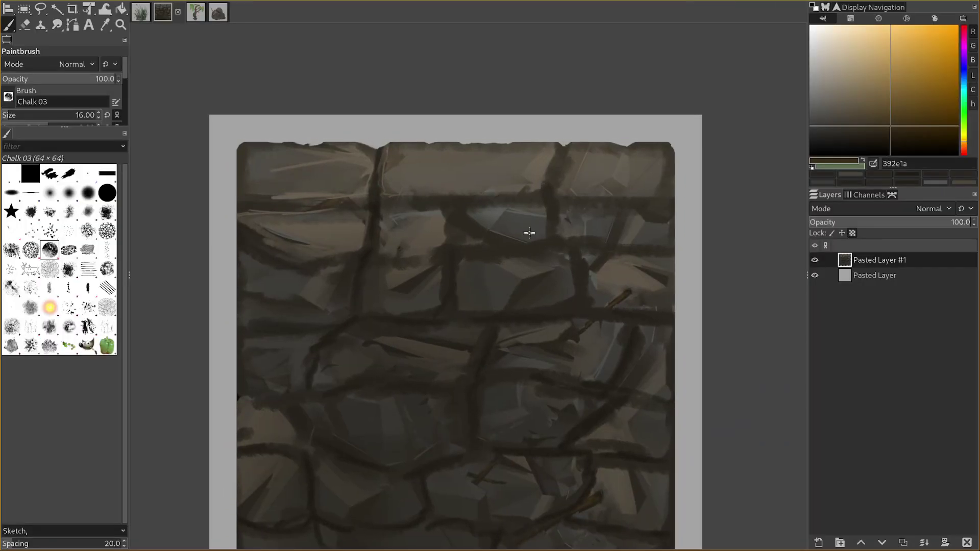
pyautogui.press('f')
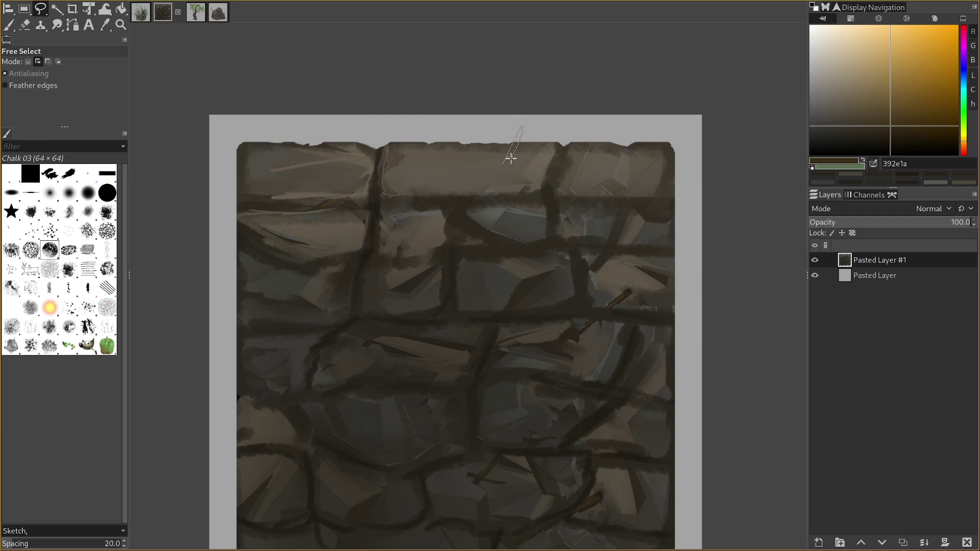
pyautogui.scroll(2, 505, 163)
pyautogui.press('p')
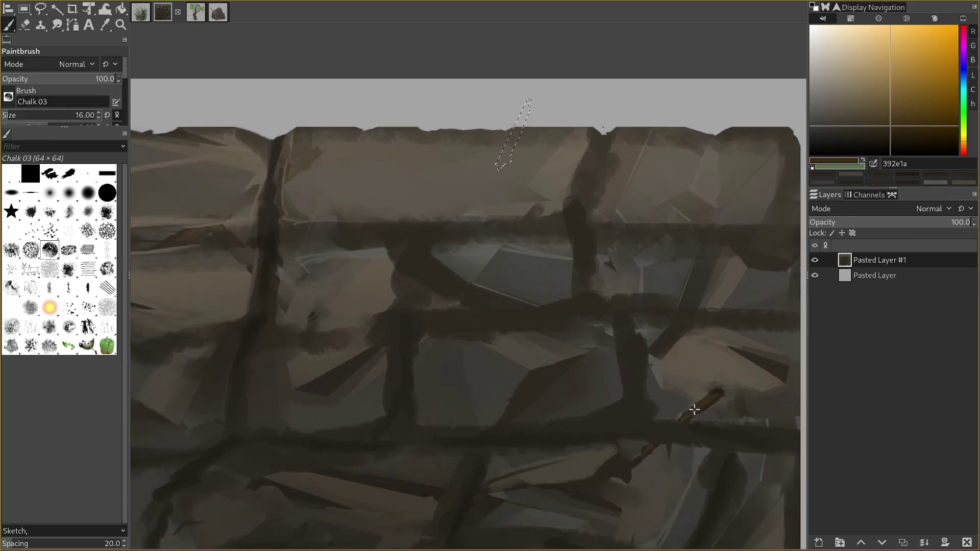
pyautogui.keyDown('ctrl'); pyautogui.click(611, 299); pyautogui.keyUp('ctrl')
pyautogui.keyDown('ctrl'); pyautogui.click(708, 403); pyautogui.keyUp('ctrl')
pyautogui.keyDown('ctrl'); pyautogui.click(709, 405); pyautogui.keyUp('ctrl')
pyautogui.press(']')
pyautogui.press(']')
pyautogui.press(']')
pyautogui.press(']')
pyautogui.moveTo(520, 127); pyautogui.dragTo(523, 121)
# Step: Shade the slanted spike inside its selection with browns sampled from the wall, including 3e321b
pyautogui.keyDown('ctrl'); pyautogui.click(632, 324); pyautogui.keyUp('ctrl')
pyautogui.press('[')
pyautogui.press('[')
pyautogui.press('[')
pyautogui.press('c')
pyautogui.press('p')
pyautogui.keyDown('ctrl'); pyautogui.click(691, 412); pyautogui.keyUp('ctrl')
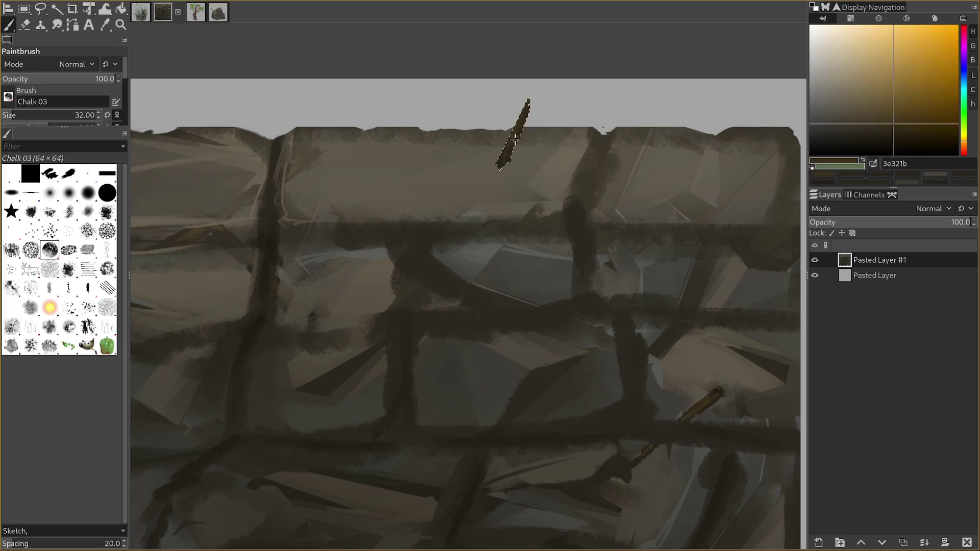
pyautogui.moveTo(517, 145); pyautogui.dragTo(502, 242)
pyautogui.scroll(2, 502, 242)
# Step: Outline a second slanted spike left of the first with Free Select and fill it with dark brown 2c251b
pyautogui.press('f')
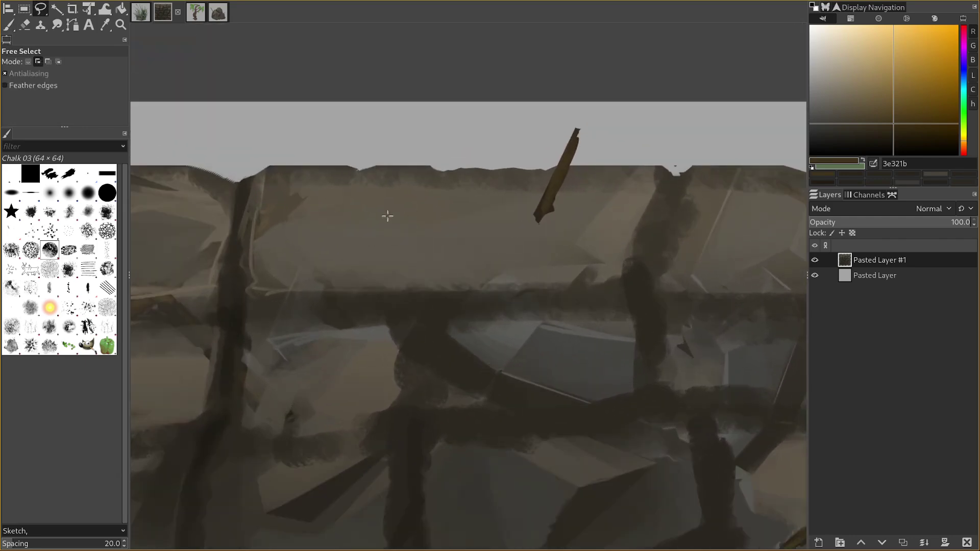
pyautogui.press('p')
pyautogui.keyDown('ctrl'); pyautogui.click(541, 211); pyautogui.keyUp('ctrl')
pyautogui.press('f')
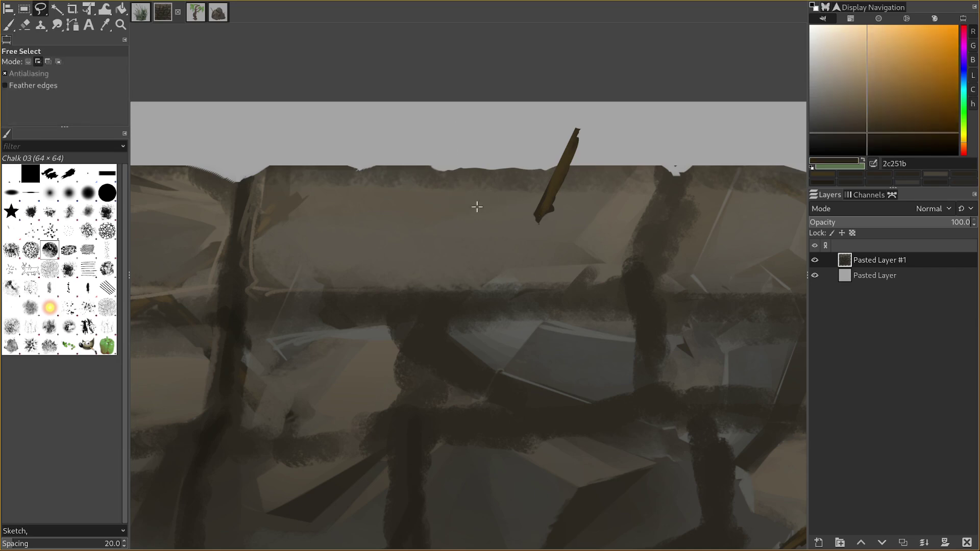
pyautogui.moveTo(521, 134)
pyautogui.mouseDown()
pyautogui.moveTo(490, 213)
pyautogui.moveTo(476, 218)
pyautogui.mouseUp()
pyautogui.press('Return')
pyautogui.press('p')
pyautogui.press(']')
pyautogui.press(']')
pyautogui.press(']')
pyautogui.moveTo(510, 141); pyautogui.dragTo(483, 222)
# Step: Shade the second spike with brown 3c311b and trim its tip with the Eraser
pyautogui.hotkey('ctrl', 'shift', 'a')
pyautogui.keyDown('ctrl'); pyautogui.click(554, 180); pyautogui.keyUp('ctrl')
pyautogui.press('[')
pyautogui.press('[')
pyautogui.press('[')
pyautogui.press('[')
pyautogui.press('[')
pyautogui.press('[')
pyautogui.moveTo(511, 145); pyautogui.dragTo(494, 194)
pyautogui.hotkey('shift', 'e')
pyautogui.moveTo(510, 138); pyautogui.dragTo(517, 136)
pyautogui.hotkey('ctrl', 'shift', 'a')
pyautogui.press('f')
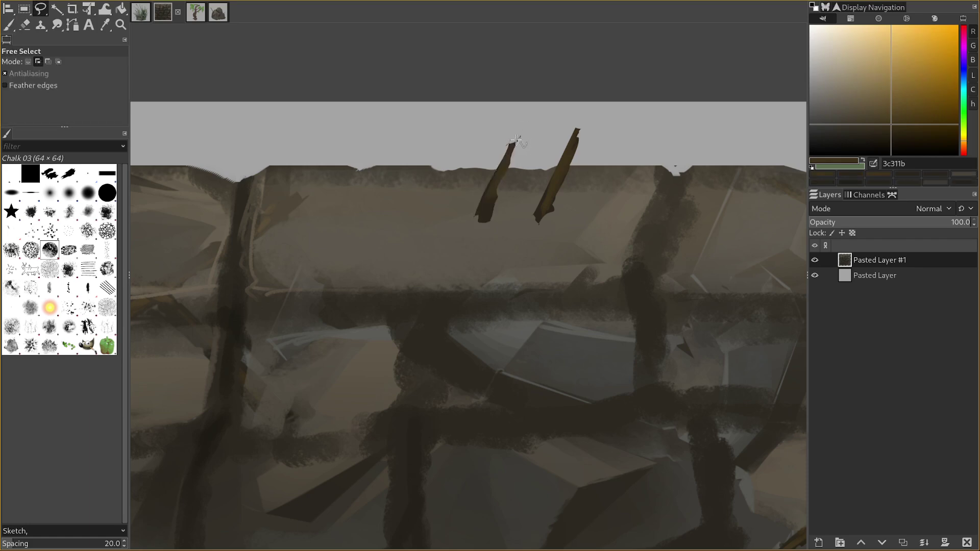
pyautogui.hotkey('shift', 'e')
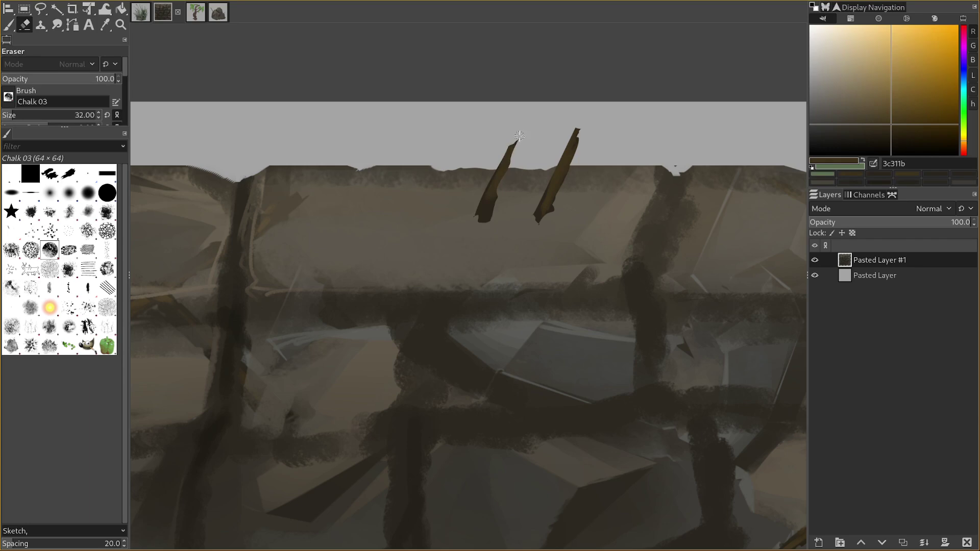
# Step: Darken the base of the left spike with 2c251b using the Chalk 03 brush at size 16
pyautogui.press('p')
pyautogui.scroll(-2, 516, 224)
pyautogui.scroll(2, 498, 204)
pyautogui.press('[')
pyautogui.keyDown('ctrl'); pyautogui.click(484, 223); pyautogui.keyUp('ctrl')
pyautogui.moveTo(477, 224); pyautogui.dragTo(485, 233)
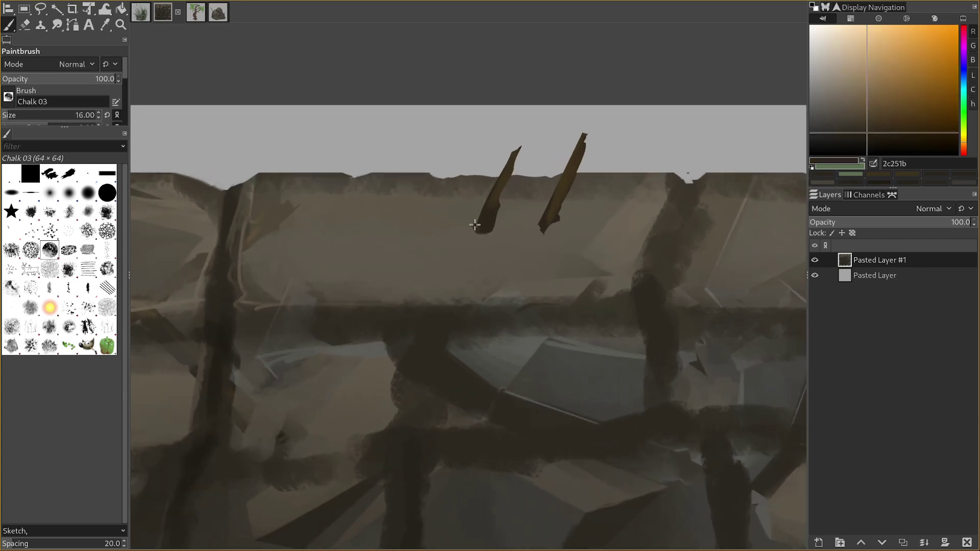
# Step: Paint soft dark shadows around the bases of both spikes and a small crack below the right one
pyautogui.scroll(-2, 480, 227)
pyautogui.scroll(-4, 536, 346)
pyautogui.keyDown('ctrl'); pyautogui.click(726, 276); pyautogui.keyUp('ctrl')
pyautogui.moveTo(692, 303); pyautogui.dragTo(672, 412)
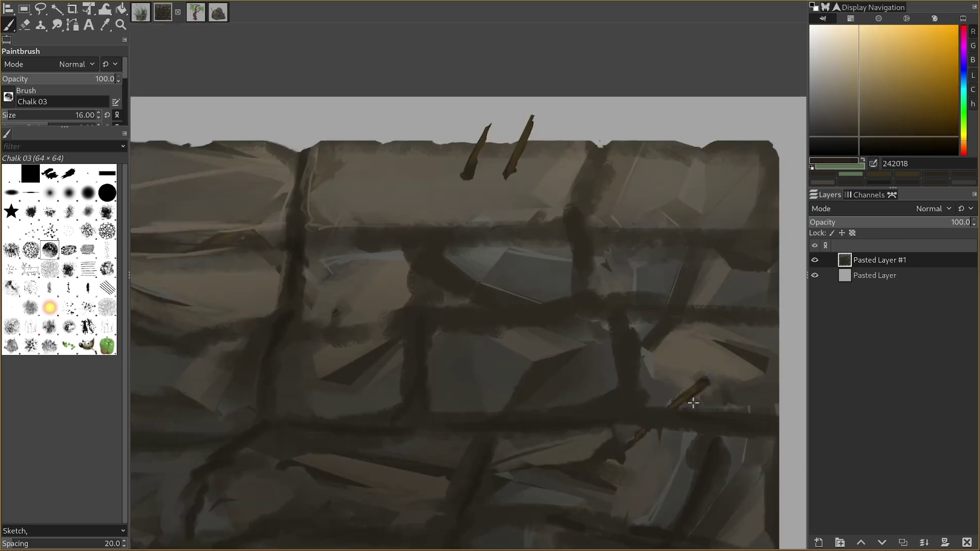
pyautogui.scroll(1, 525, 285)
pyautogui.press(']')
pyautogui.moveTo(441, 140)
pyautogui.mouseDown()
pyautogui.moveTo(507, 143)
pyautogui.moveTo(529, 132)
pyautogui.moveTo(508, 144)
pyautogui.mouseUp()
pyautogui.keyDown('ctrl'); pyautogui.click(451, 138); pyautogui.keyUp('ctrl')
pyautogui.press(']')
pyautogui.keyDown('ctrl'); pyautogui.click(518, 133); pyautogui.keyUp('ctrl')
pyautogui.press('[')
pyautogui.keyDown('ctrl'); pyautogui.click(500, 135); pyautogui.keyUp('ctrl')
pyautogui.press('[')
pyautogui.press('[')
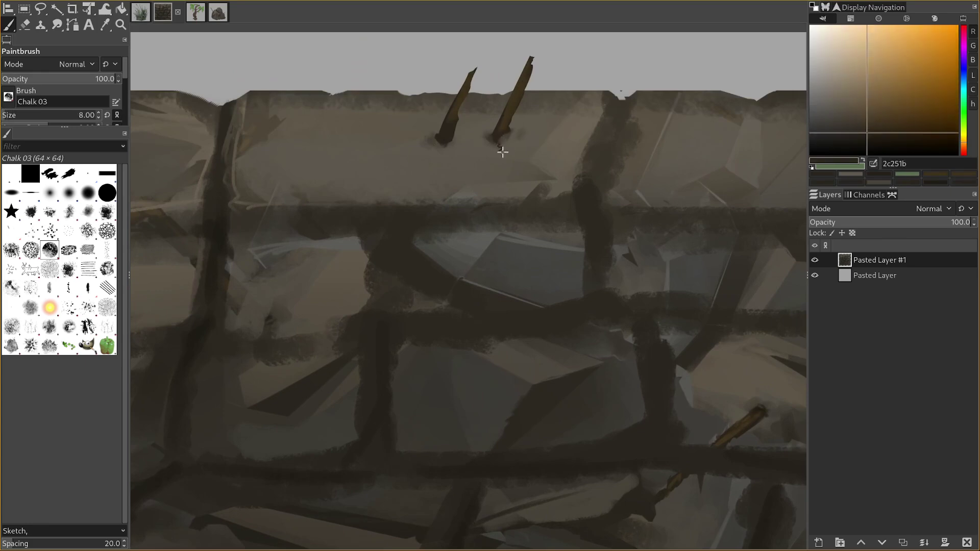
pyautogui.hotkey('ctrl', 'z')
pyautogui.press('[')
pyautogui.keyDown('ctrl'); pyautogui.scroll(3, 493, 159); pyautogui.keyUp('ctrl')
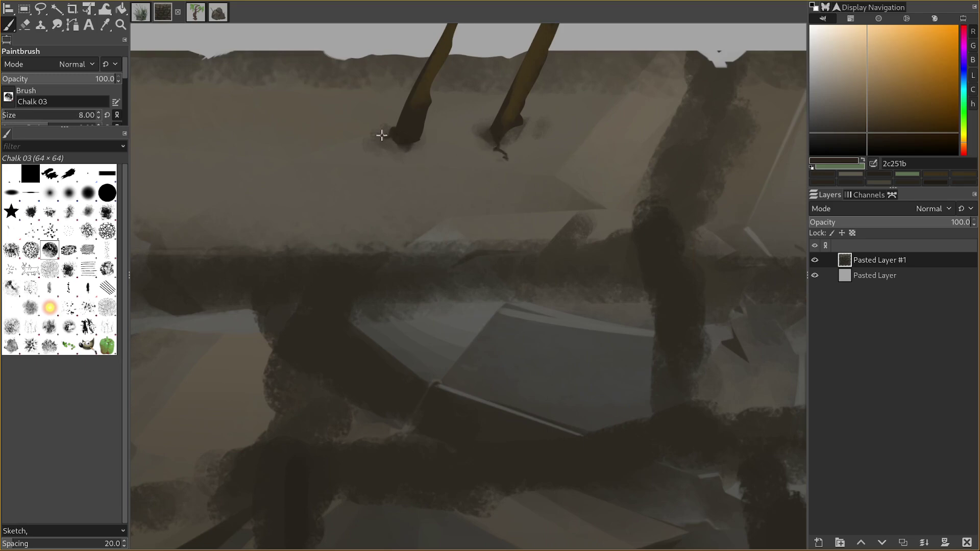
pyautogui.keyDown('ctrl'); pyautogui.scroll(-1, 388, 136); pyautogui.keyUp('ctrl')
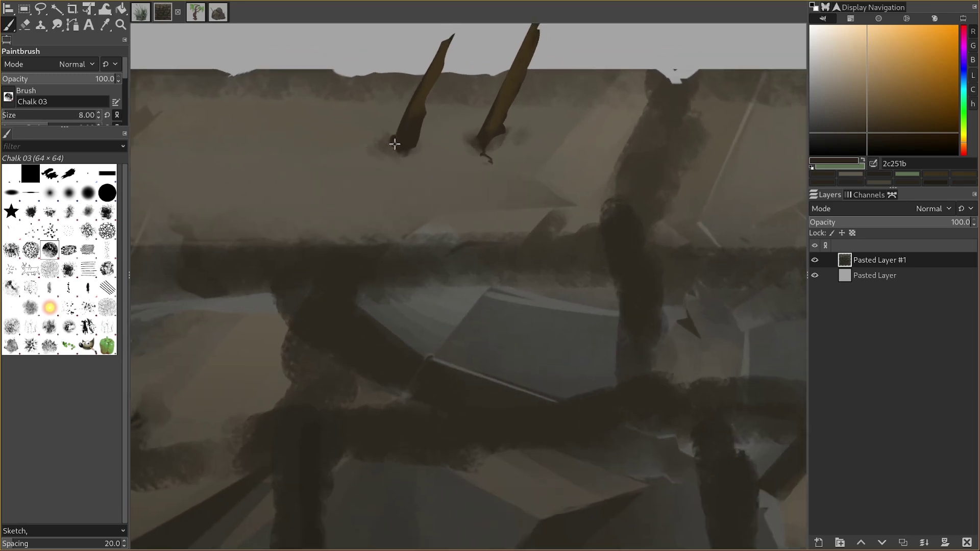
# Step: Refine the left spike's base and surrounding shadow with sampled tones and varying brush sizes
pyautogui.moveTo(401, 142); pyautogui.dragTo(434, 208)
pyautogui.keyDown('ctrl'); pyautogui.click(424, 201); pyautogui.keyUp('ctrl')
pyautogui.press(']')
pyautogui.press(']')
pyautogui.keyDown('ctrl'); pyautogui.click(412, 183); pyautogui.keyUp('ctrl')
pyautogui.press('[')
pyautogui.keyDown('ctrl'); pyautogui.click(419, 197); pyautogui.keyUp('ctrl')
pyautogui.keyDown('ctrl'); pyautogui.click(411, 205); pyautogui.keyUp('ctrl')
pyautogui.press('[')
pyautogui.press(']')
pyautogui.press(']')
pyautogui.keyDown('ctrl'); pyautogui.click(421, 188); pyautogui.keyUp('ctrl')
pyautogui.keyDown('ctrl'); pyautogui.click(422, 193); pyautogui.keyUp('ctrl')
pyautogui.keyDown('ctrl'); pyautogui.click(411, 188); pyautogui.keyUp('ctrl')
pyautogui.press('[')
pyautogui.moveTo(410, 190)
pyautogui.mouseDown()
pyautogui.moveTo(439, 173)
pyautogui.moveTo(439, 154)
pyautogui.moveTo(426, 197)
pyautogui.mouseUp()
# Step: Add lighter brown 524429 highlights along the two spikes
pyautogui.keyDown('ctrl'); pyautogui.click(440, 155); pyautogui.keyUp('ctrl')
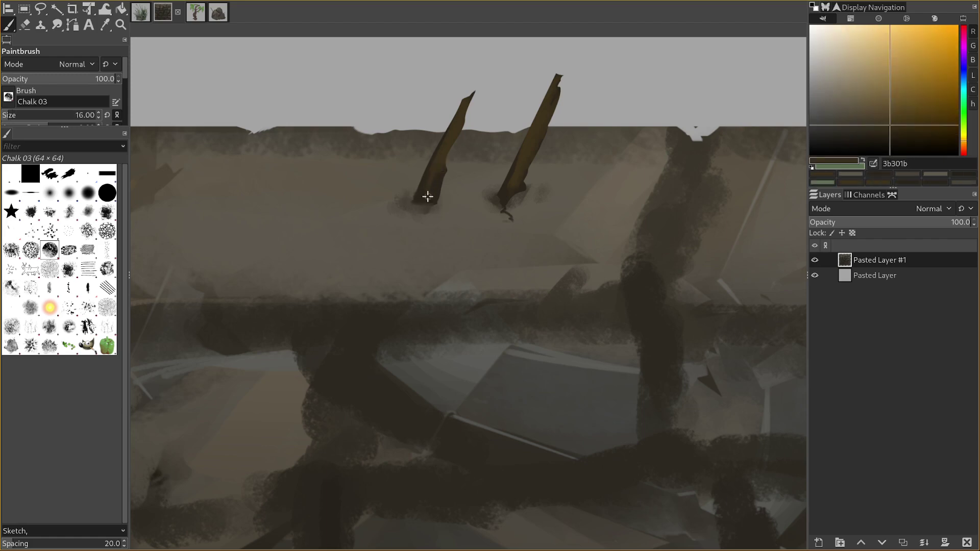
pyautogui.moveTo(889, 120); pyautogui.dragTo(884, 113)
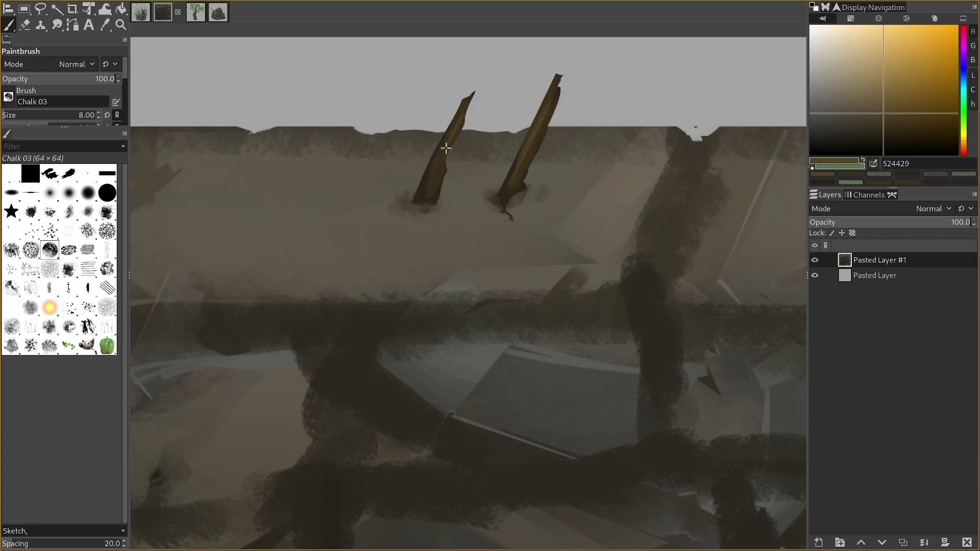
pyautogui.press(']')
pyautogui.keyDown('ctrl'); pyautogui.click(434, 198); pyautogui.keyUp('ctrl')
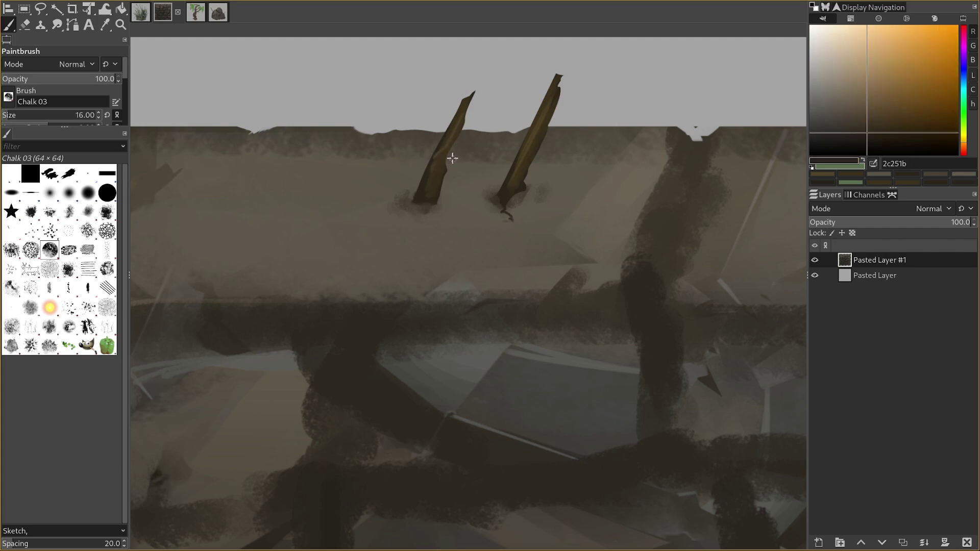
pyautogui.press('[')
pyautogui.scroll(-5, 446, 175)
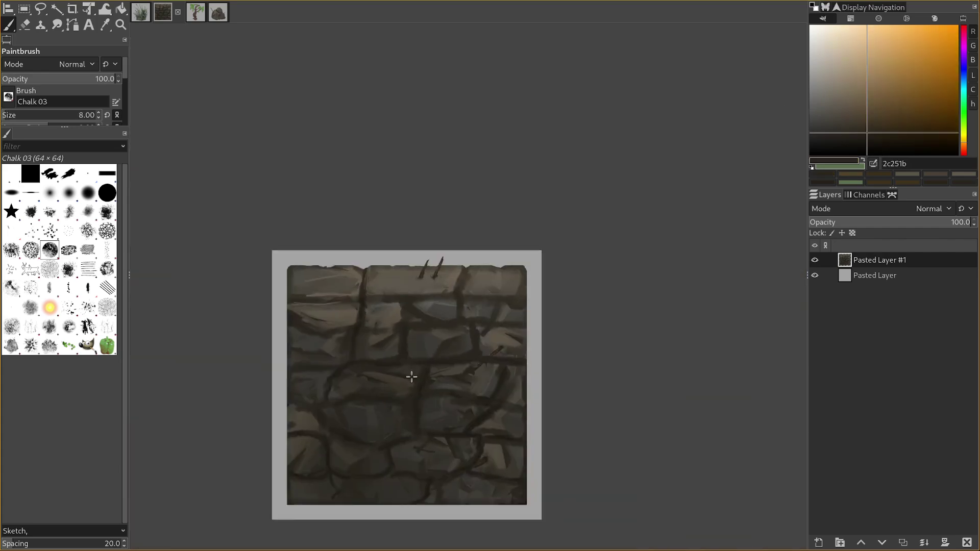
pyautogui.scroll(3, 412, 374)
pyautogui.moveTo(455, 231); pyautogui.dragTo(421, 296)
pyautogui.hscroll(-1, 421, 296)
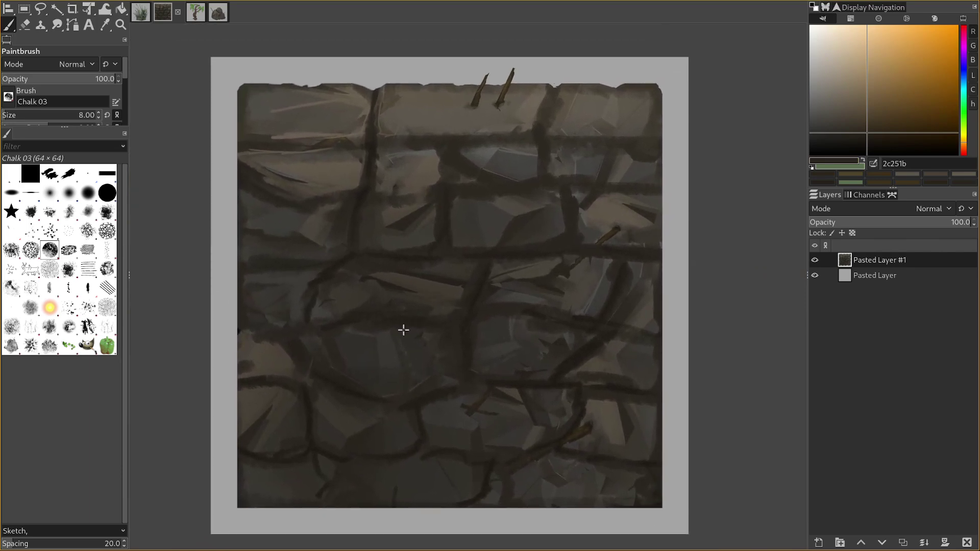
pyautogui.press('f')
pyautogui.moveTo(414, 362); pyautogui.dragTo(463, 330)
pyautogui.moveTo(446, 361)
pyautogui.mouseDown()
pyautogui.moveTo(443, 342)
pyautogui.moveTo(412, 361)
pyautogui.moveTo(443, 348)
pyautogui.mouseUp()
pyautogui.hotkey('ctrl', 'z')
pyautogui.click(420, 350)
pyautogui.press('p')
pyautogui.scroll(1, 442, 312)
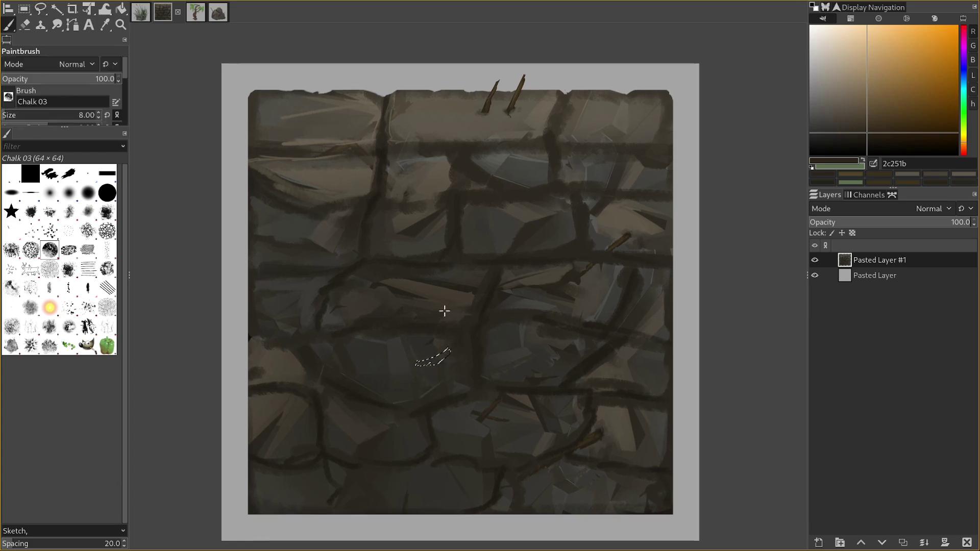
pyautogui.hotkey('ctrl', 'shift', 'a')
pyautogui.scroll(-1, 442, 280)
pyautogui.press('f')
pyautogui.moveTo(445, 173)
pyautogui.mouseDown()
pyautogui.moveTo(453, 249)
pyautogui.moveTo(445, 158)
pyautogui.mouseUp()
pyautogui.press('p')
pyautogui.press('f')
pyautogui.press('p')
pyautogui.moveTo(425, 336); pyautogui.dragTo(436, 419)
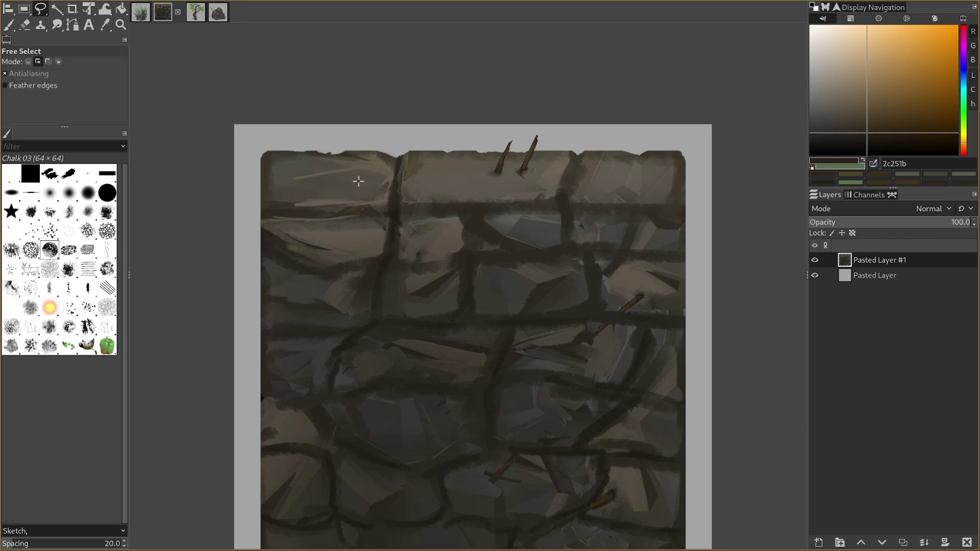
pyautogui.press('f')
pyautogui.scroll(1, 358, 189)
pyautogui.scroll(1, 361, 204)
pyautogui.press('p')
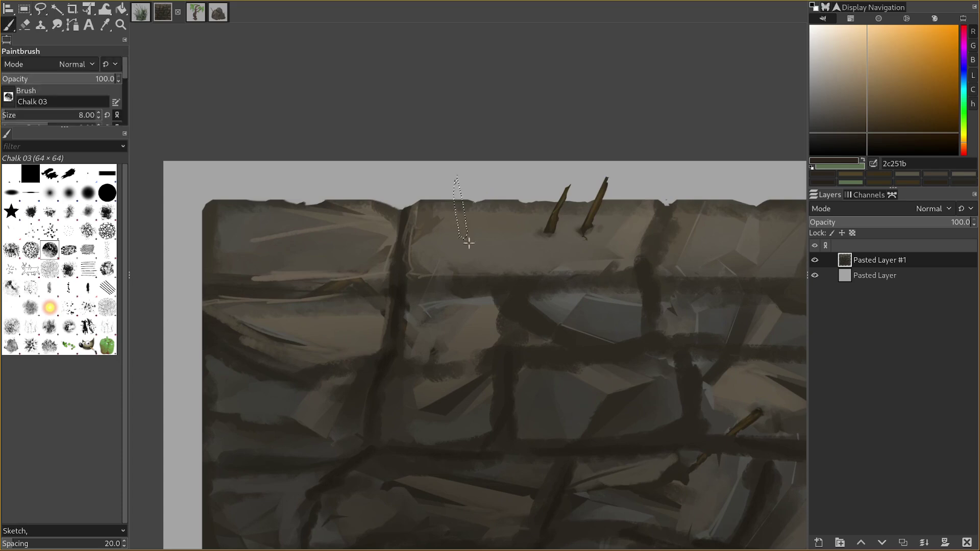
pyautogui.scroll(-3, 435, 306)
pyautogui.scroll(6, 442, 299)
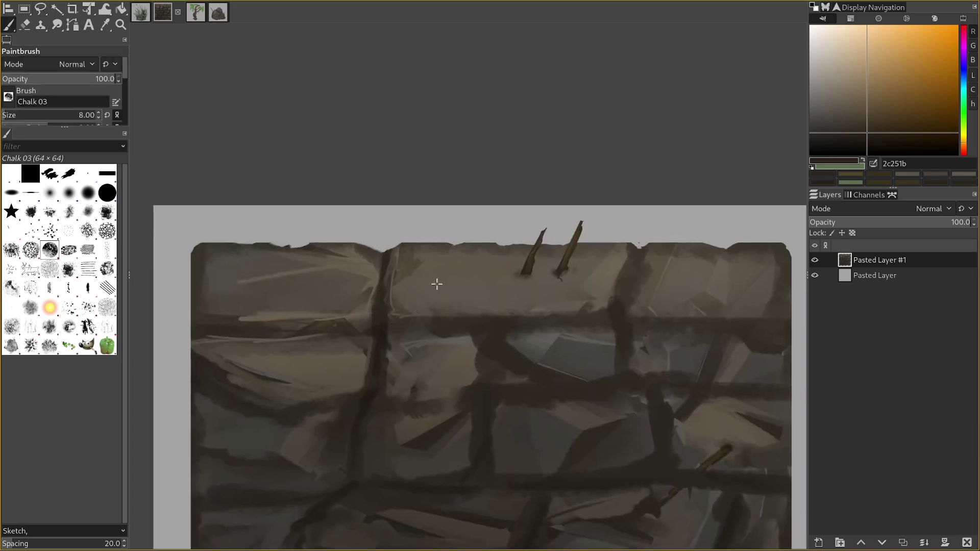
# Step: Outline a third, nearly upright spike near the left end of the upper-middle block and paint it dark brown
pyautogui.press('f')
pyautogui.moveTo(435, 278)
pyautogui.mouseDown()
pyautogui.moveTo(430, 162)
pyautogui.moveTo(437, 280)
pyautogui.mouseUp()
pyautogui.press('p')
pyautogui.press(']')
pyautogui.press(']')
pyautogui.press(']')
pyautogui.press(']')
pyautogui.moveTo(430, 171)
pyautogui.mouseDown()
pyautogui.moveTo(434, 257)
pyautogui.moveTo(433, 227)
pyautogui.mouseUp()
pyautogui.scroll(-3, 444, 277)
pyautogui.press('f')
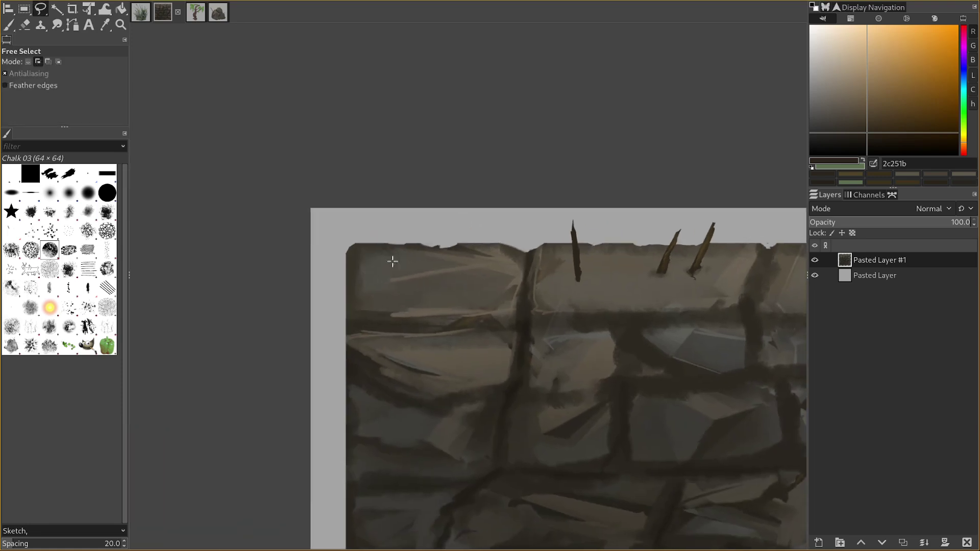
# Step: Outline further narrow spikes crossing the top edge of the upper-left and upper-right blocks with Free Select
pyautogui.moveTo(399, 264)
pyautogui.mouseDown()
pyautogui.moveTo(337, 240)
pyautogui.moveTo(354, 289)
pyautogui.moveTo(392, 271)
pyautogui.moveTo(406, 235)
pyautogui.moveTo(401, 286)
pyautogui.moveTo(236, 296)
pyautogui.mouseUp()
pyautogui.press('Return')
pyautogui.hotkey('ctrl', 'shift', 'a')
pyautogui.hotkey('ctrl', 'shift', 'a')
pyautogui.press('Return')
pyautogui.moveTo(577, 298); pyautogui.dragTo(586, 258)
pyautogui.press('Return')
pyautogui.moveTo(623, 324); pyautogui.dragTo(664, 280)
pyautogui.moveTo(630, 319); pyautogui.dragTo(627, 325)
# Step: Paint the outlined spikes dark brown 2c251b and clear the selection
pyautogui.press('p')
pyautogui.moveTo(659, 279); pyautogui.dragTo(616, 335)
pyautogui.moveTo(583, 296); pyautogui.dragTo(586, 248)
pyautogui.moveTo(178, 286)
pyautogui.mouseDown()
pyautogui.moveTo(324, 296)
pyautogui.moveTo(302, 256)
pyautogui.mouseUp()
pyautogui.hotkey('ctrl', 'shift', 'a')
pyautogui.scroll(2, 369, 287)
pyautogui.moveTo(494, 296); pyautogui.dragTo(409, 288)
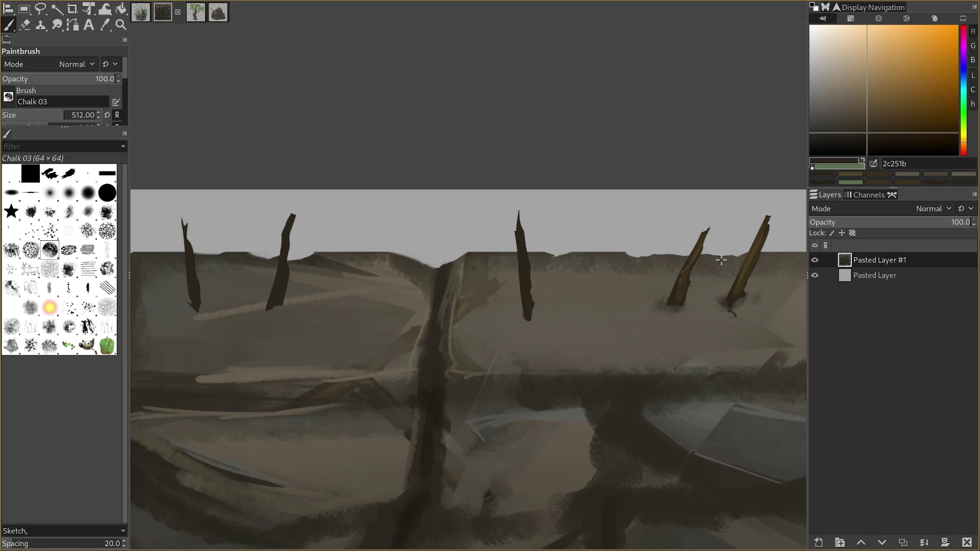
# Step: Paint sampled lighter brown 4f4227 highlights along the new spikes with the Chalk 03 brush, reducing its size to 16
pyautogui.keyDown('ctrl'); pyautogui.click(752, 259); pyautogui.keyUp('ctrl')
pyautogui.press('[')
pyautogui.press('[')
pyautogui.press('[')
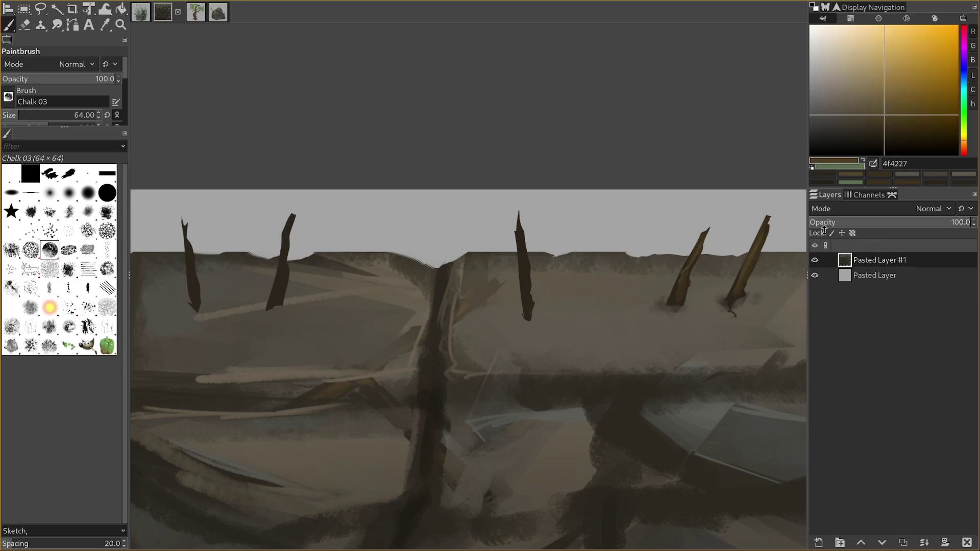
pyautogui.moveTo(267, 267); pyautogui.dragTo(341, 267)
pyautogui.press('[')
pyautogui.press('[')
pyautogui.scroll(2, 366, 248)
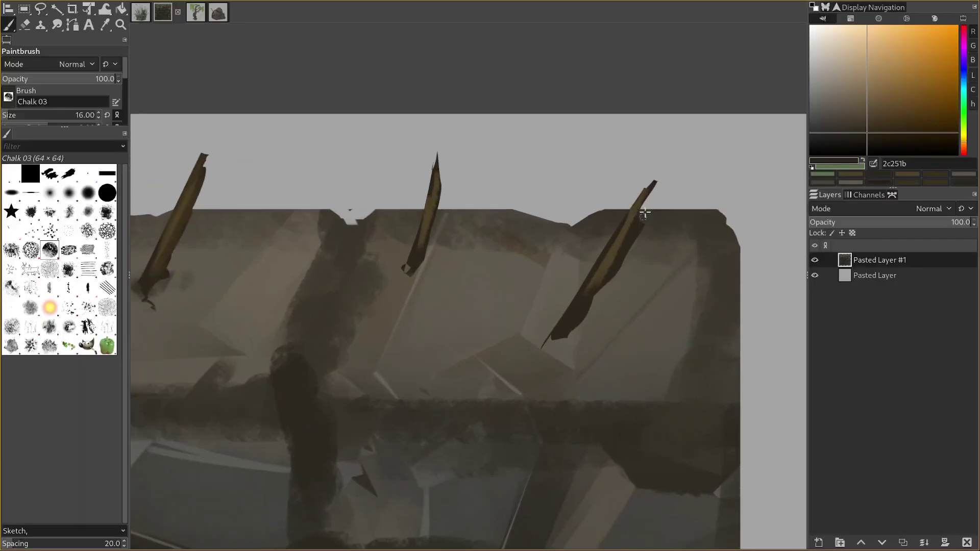
# Step: Darken and sharpen the rightmost spike's tip in 2c251b using the 2. Block 01 brush at size 12.75
pyautogui.moveTo(657, 179)
pyautogui.mouseDown()
pyautogui.moveTo(636, 225)
pyautogui.moveTo(639, 211)
pyautogui.mouseUp()
pyautogui.hotkey('ctrl', 'z')
pyautogui.click(107, 174)
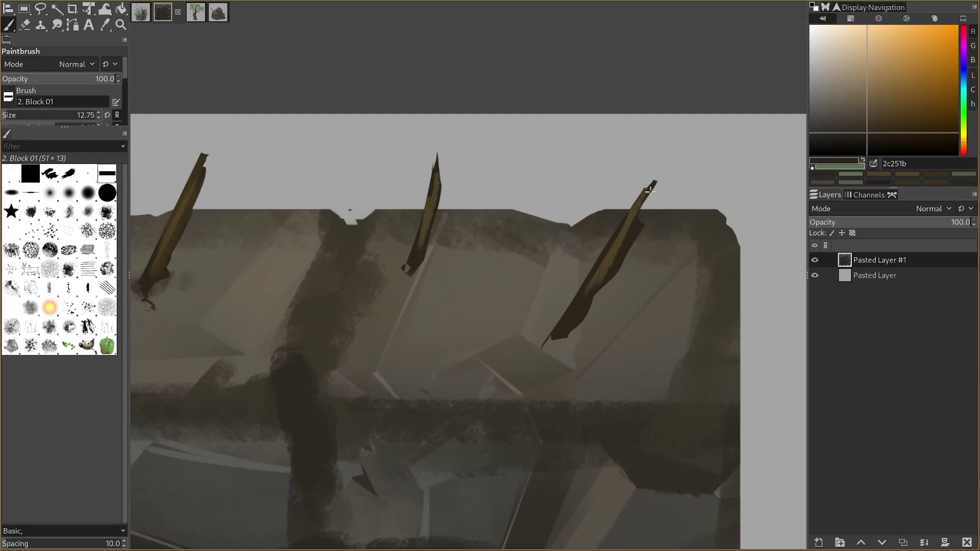
pyautogui.moveTo(657, 180); pyautogui.dragTo(638, 216)
pyautogui.keyDown('ctrl'); pyautogui.click(646, 230); pyautogui.keyUp('ctrl')
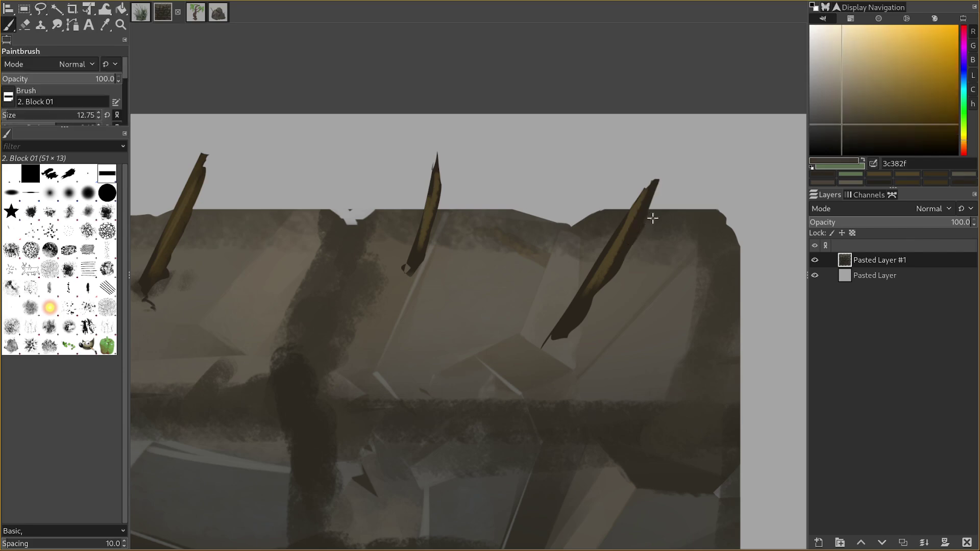
pyautogui.moveTo(616, 262); pyautogui.dragTo(503, 282)
# Step: Shorten the rightmost spike's lower end by painting over it with sampled stone tones, and reshape its base in 2c251b
pyautogui.press('f')
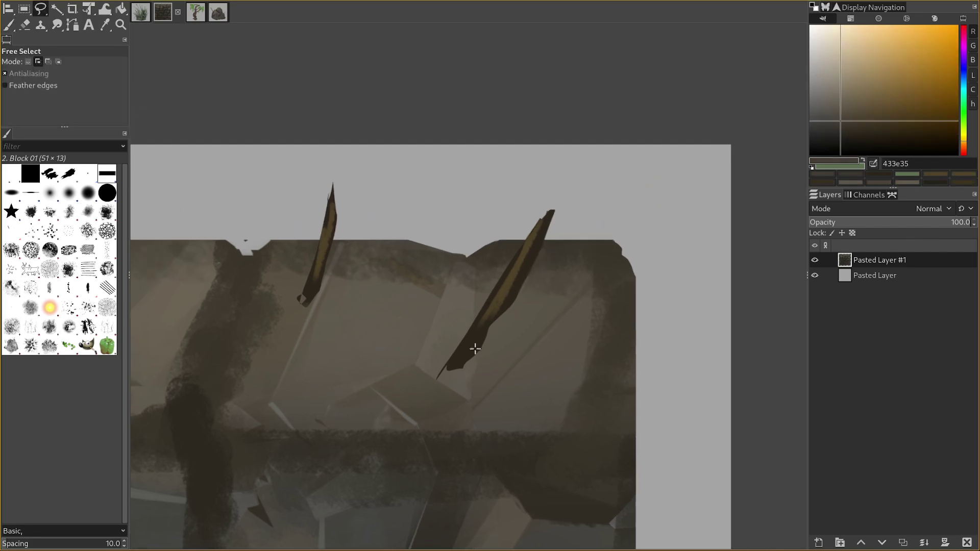
pyautogui.press('p')
pyautogui.moveTo(485, 326)
pyautogui.mouseDown()
pyautogui.moveTo(486, 349)
pyautogui.moveTo(487, 329)
pyautogui.moveTo(481, 348)
pyautogui.moveTo(458, 356)
pyautogui.moveTo(449, 347)
pyautogui.moveTo(441, 383)
pyautogui.moveTo(457, 337)
pyautogui.moveTo(452, 376)
pyautogui.mouseUp()
pyautogui.hotkey('ctrl', 'z')
pyautogui.press(']')
pyautogui.keyDown('ctrl'); pyautogui.click(482, 338); pyautogui.keyUp('ctrl')
pyautogui.press('[')
pyautogui.press('f')
pyautogui.press('p')
pyautogui.press('f')
pyautogui.press('p')
pyautogui.keyDown('ctrl'); pyautogui.click(462, 326); pyautogui.keyUp('ctrl')
pyautogui.hotkey('ctrl', 'z')
pyautogui.hotkey('ctrl', 'z')
pyautogui.keyDown('ctrl'); pyautogui.click(435, 370); pyautogui.keyUp('ctrl')
pyautogui.keyDown('ctrl'); pyautogui.click(473, 341); pyautogui.keyUp('ctrl')
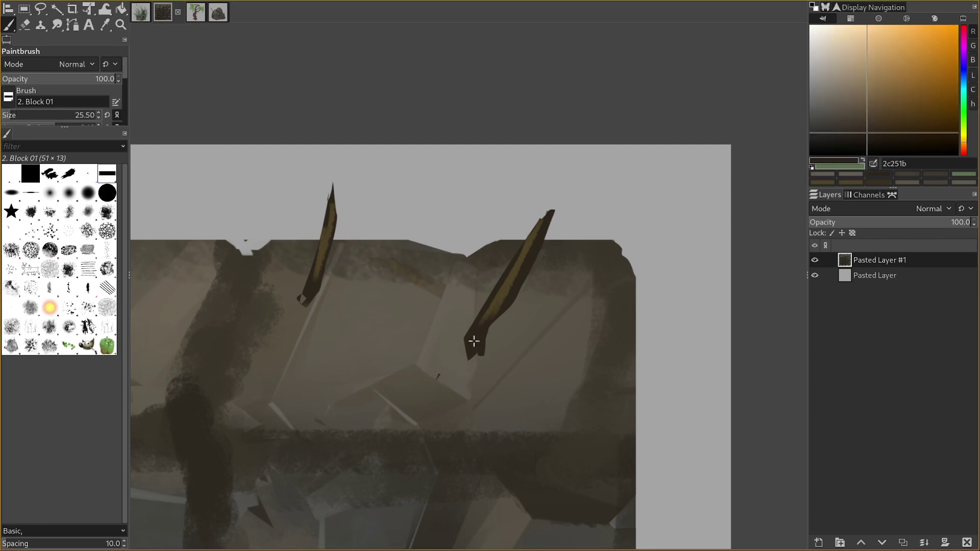
# Step: Refine the rightmost spike's angular base with a smaller 2. Block 01 brush and sampled tones
pyautogui.press('[')
pyautogui.press('[')
pyautogui.moveTo(479, 324)
pyautogui.mouseDown()
pyautogui.moveTo(467, 339)
pyautogui.moveTo(488, 333)
pyautogui.moveTo(461, 339)
pyautogui.moveTo(466, 360)
pyautogui.moveTo(462, 353)
pyautogui.mouseUp()
pyautogui.press('f')
pyautogui.press('p')
pyautogui.press('f')
pyautogui.press('p')
pyautogui.keyDown('ctrl'); pyautogui.click(469, 359); pyautogui.keyUp('ctrl')
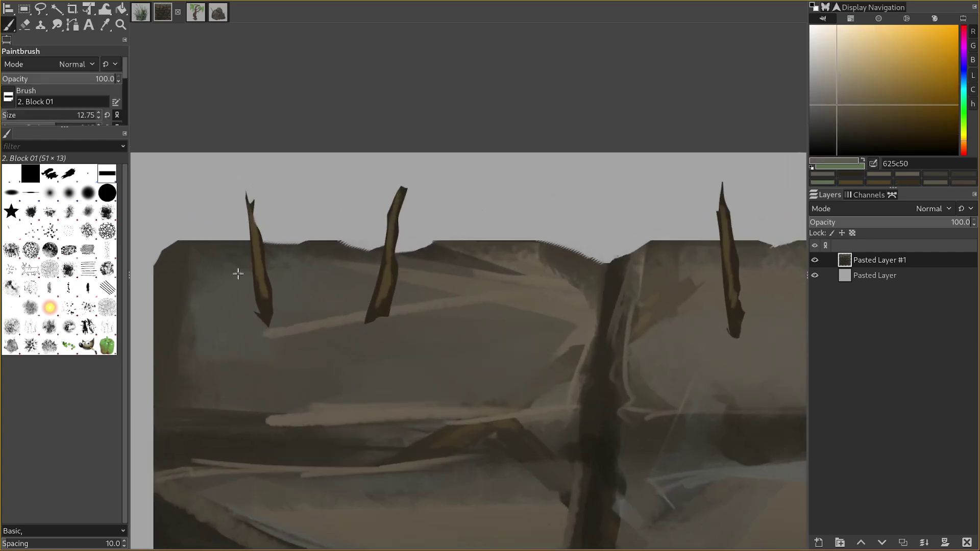
# Step: Touch up the leftmost spike's base with 2c251b and its split tip with sampled tones, using the 2. Block 01 brush down to size 6.38
pyautogui.keyDown('ctrl'); pyautogui.click(262, 317); pyautogui.keyUp('ctrl')
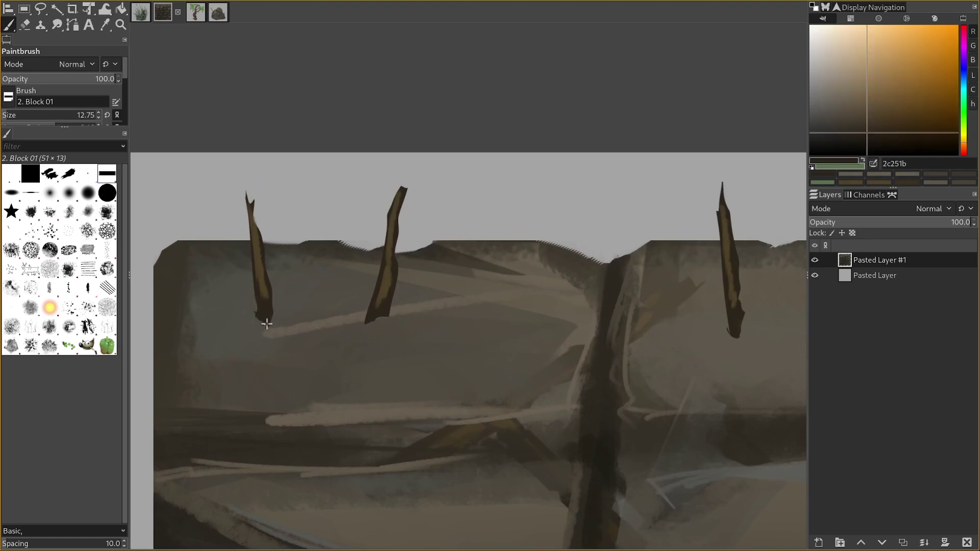
pyautogui.moveTo(277, 300); pyautogui.dragTo(312, 277)
pyautogui.press('[')
pyautogui.moveTo(288, 185); pyautogui.dragTo(295, 230)
pyautogui.keyDown('ctrl'); pyautogui.click(294, 238); pyautogui.keyUp('ctrl')
pyautogui.scroll(1, 372, 223)
pyautogui.hscroll(-1, 372, 222)
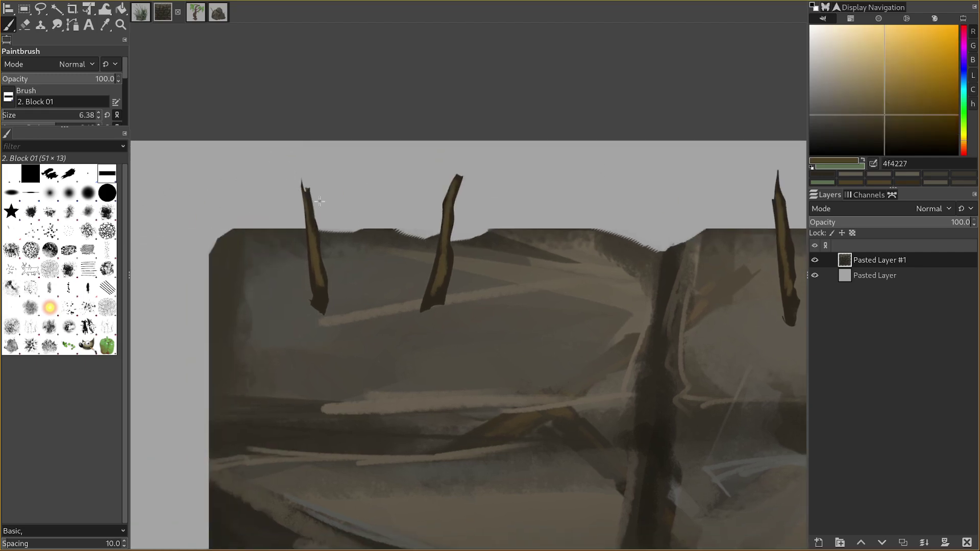
# Step: Paint a soft dark 2c251b shadow around the rightmost spike's base with the Chalk 03 brush, enlarging it to size 64
pyautogui.moveTo(704, 273); pyautogui.dragTo(414, 305)
pyautogui.scroll(-2, 412, 306)
pyautogui.press('Tab')
pyautogui.moveTo(709, 308); pyautogui.dragTo(591, 296)
pyautogui.scroll(1, 591, 296)
pyautogui.moveTo(661, 299); pyautogui.dragTo(482, 278)
pyautogui.scroll(1, 482, 278)
pyautogui.press('Tab')
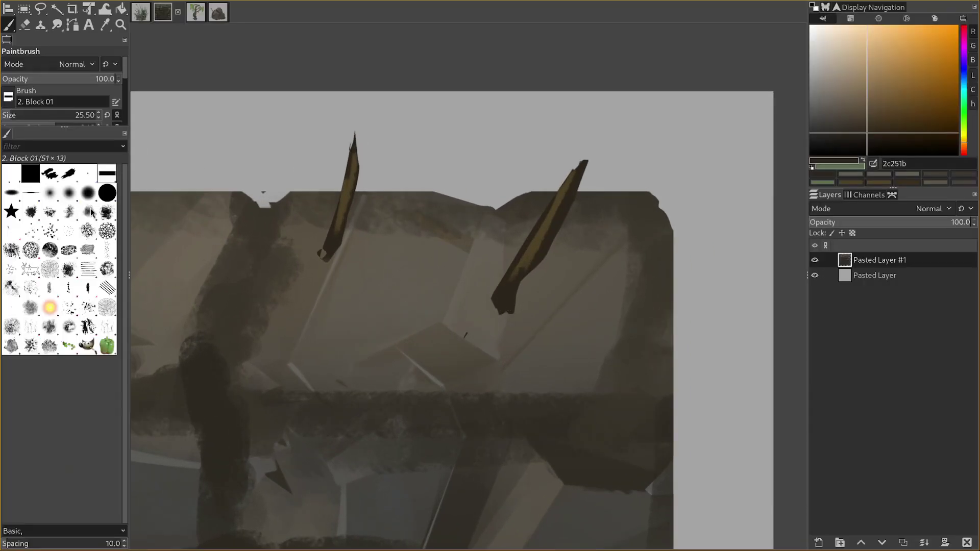
pyautogui.click(50, 249)
pyautogui.press('[')
pyautogui.moveTo(488, 310)
pyautogui.mouseDown()
pyautogui.moveTo(521, 305)
pyautogui.moveTo(494, 308)
pyautogui.mouseUp()
pyautogui.hotkey('ctrl', 'z')
pyautogui.press(']')
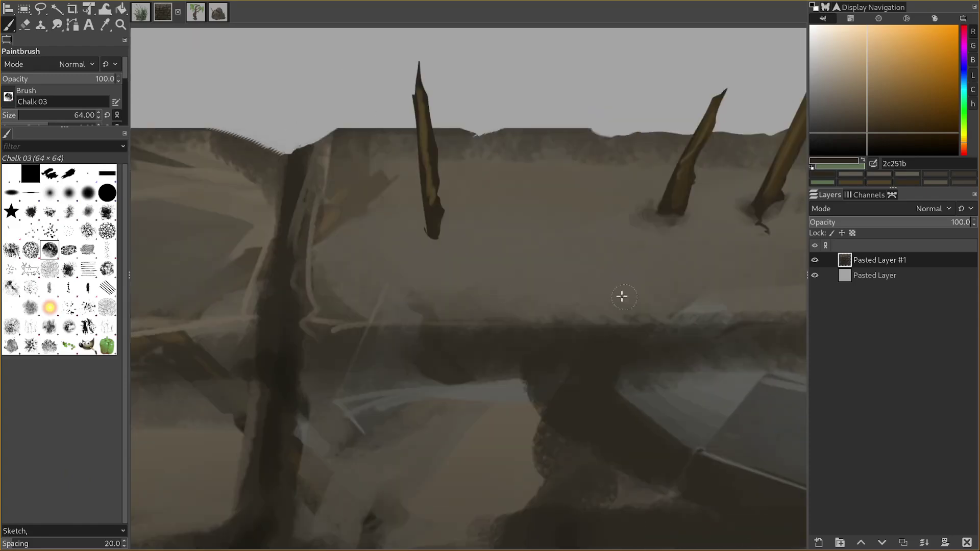
# Step: Paint soft dark shadows around the bases of the three leftmost spikes
pyautogui.moveTo(395, 296); pyautogui.dragTo(562, 320)
pyautogui.press('Tab')
pyautogui.moveTo(588, 263)
pyautogui.mouseDown()
pyautogui.moveTo(610, 252)
pyautogui.moveTo(596, 261)
pyautogui.mouseUp()
pyautogui.moveTo(190, 235); pyautogui.dragTo(406, 280)
pyautogui.moveTo(247, 267); pyautogui.dragTo(246, 278)
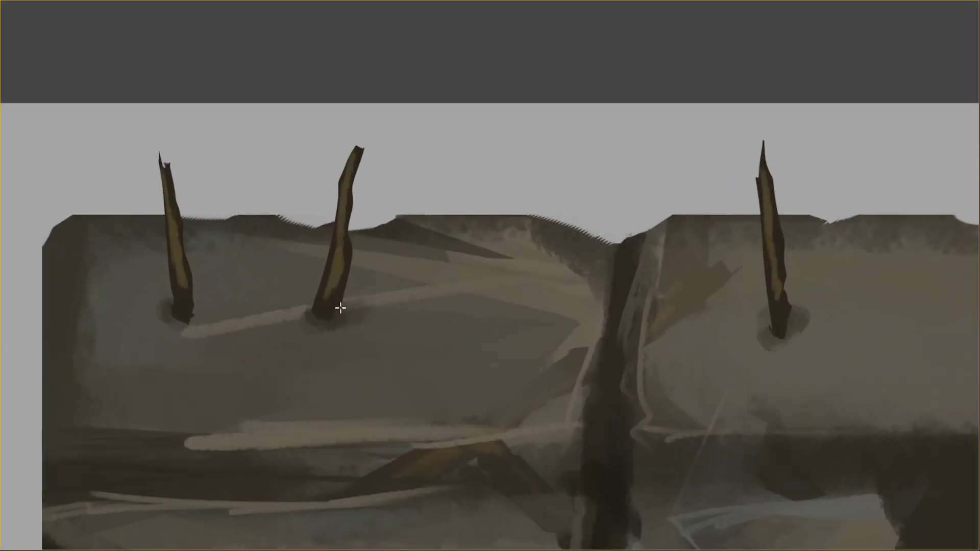
# Step: Touch up the base of the upper-right block's left spike and add a small crack below the upper-left block's right spike
pyautogui.scroll(-8, 346, 320)
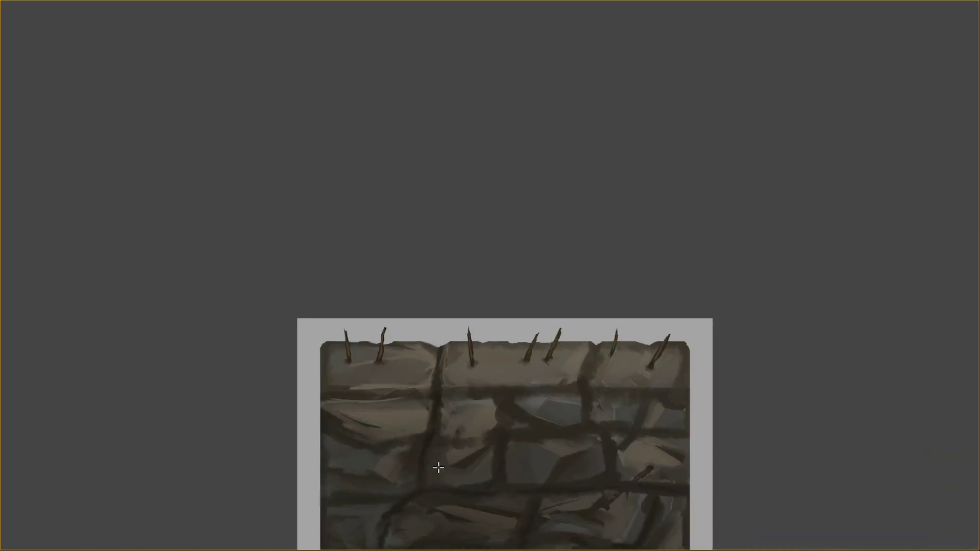
pyautogui.scroll(8, 399, 320)
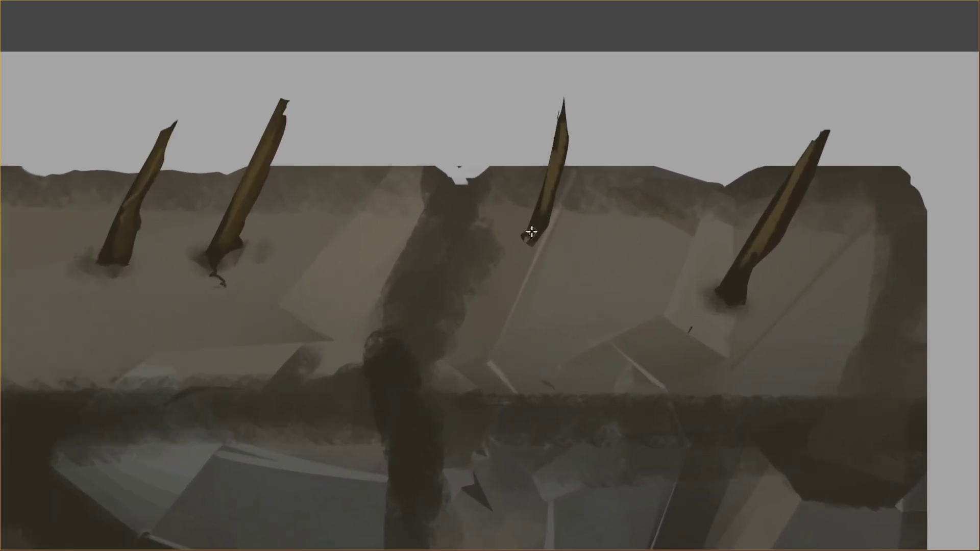
pyautogui.moveTo(532, 232); pyautogui.dragTo(541, 243)
pyautogui.hotkey('ctrl', 'z')
pyautogui.moveTo(529, 289); pyautogui.dragTo(288, 346)
pyautogui.moveTo(286, 348)
pyautogui.mouseDown()
pyautogui.moveTo(431, 356)
pyautogui.moveTo(548, 311)
pyautogui.mouseUp()
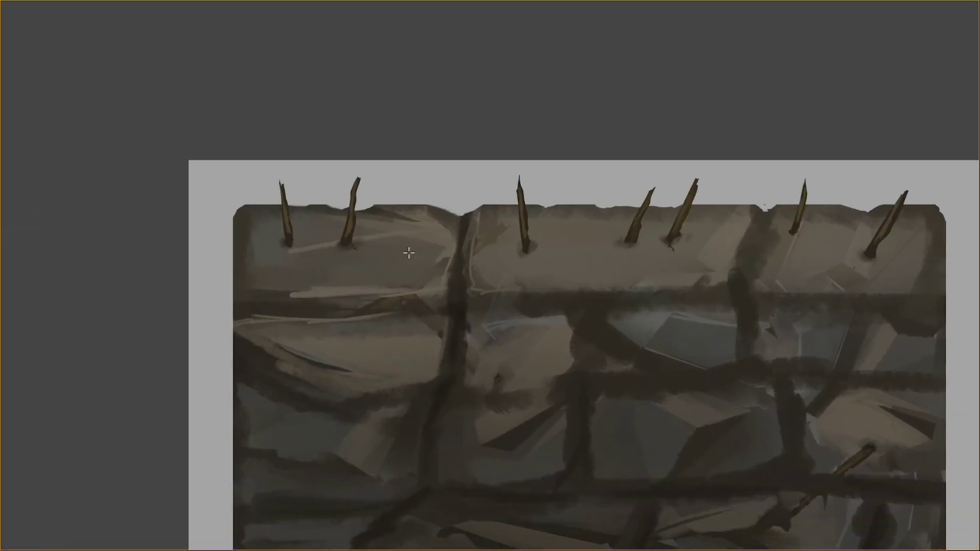
# Step: Smooth the jagged sloping top edge at the upper-left block's right end with the Chalk 03 Eraser at size 8
pyautogui.scroll(-4, 327, 317)
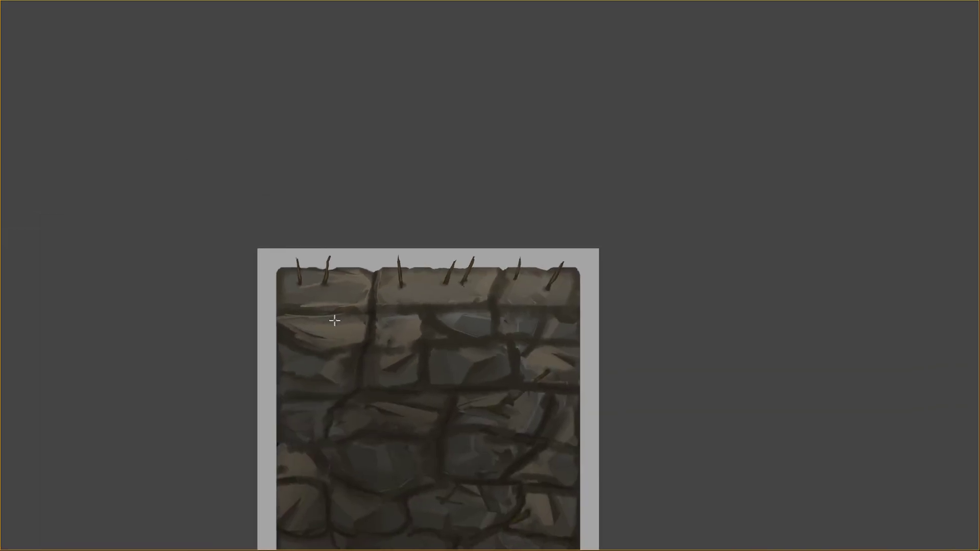
pyautogui.scroll(4, 403, 307)
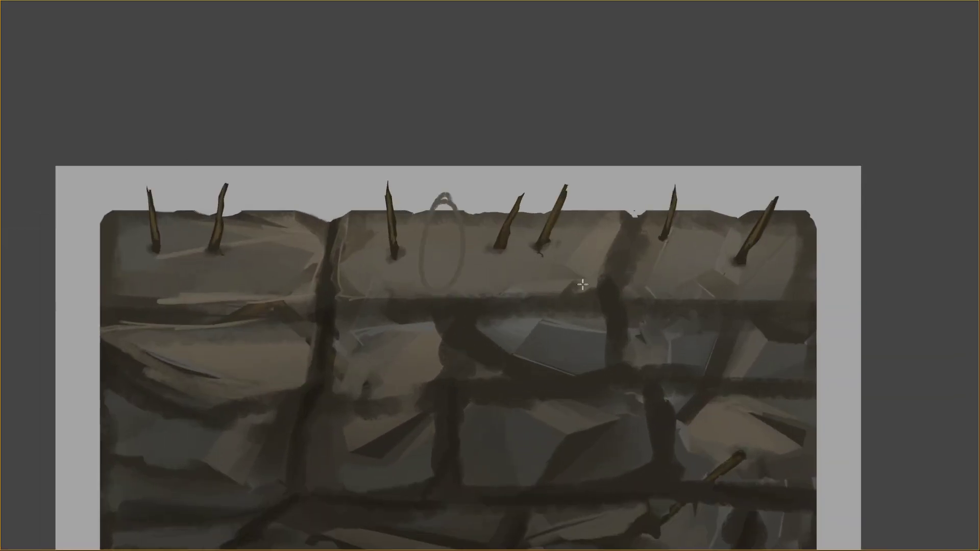
pyautogui.scroll(-3, 440, 309)
pyautogui.scroll(4, 371, 281)
pyautogui.scroll(2, 371, 280)
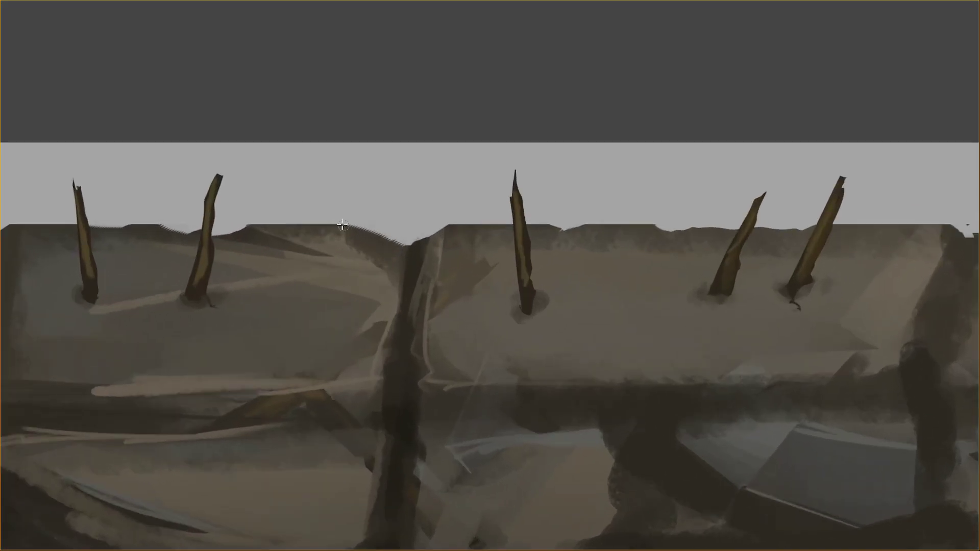
pyautogui.scroll(2, 343, 223)
pyautogui.press('Tab')
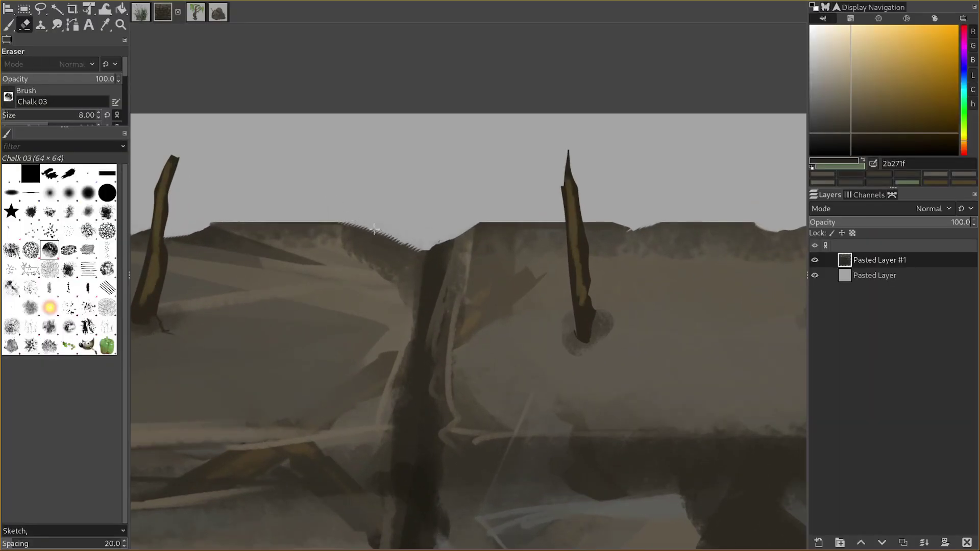
pyautogui.moveTo(370, 227)
pyautogui.mouseDown()
pyautogui.moveTo(417, 247)
pyautogui.moveTo(400, 234)
pyautogui.mouseUp()
pyautogui.scroll(-3, 351, 220)
pyautogui.press('Tab')
pyautogui.scroll(-3, 399, 191)
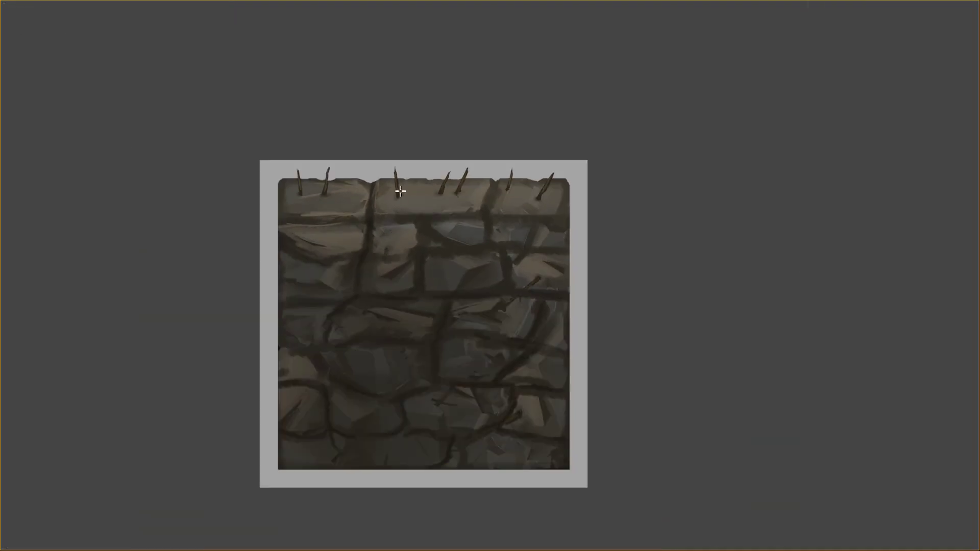
# Step: Darken the curved joints and add shading strokes on the stones in the wall's lower half
pyautogui.scroll(4, 390, 190)
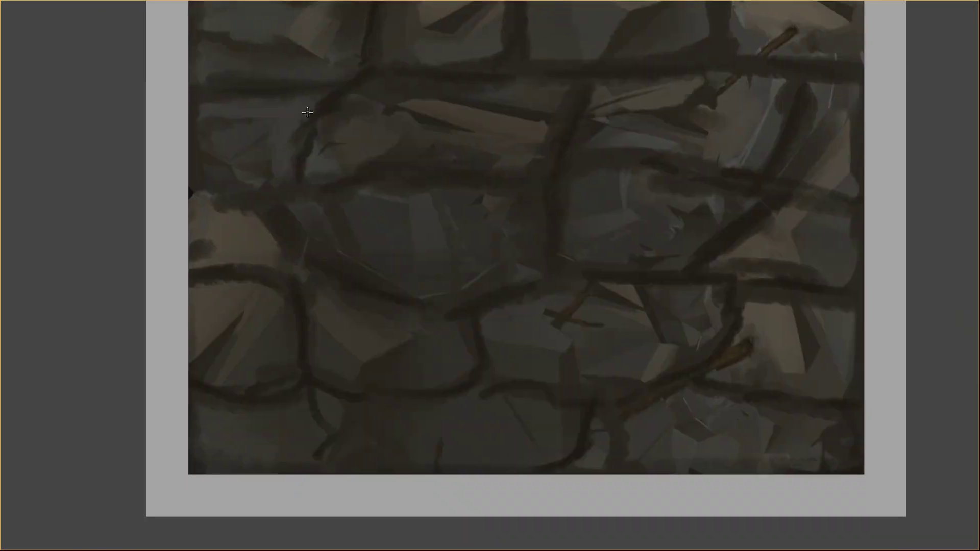
pyautogui.moveTo(326, 105); pyautogui.dragTo(343, 153)
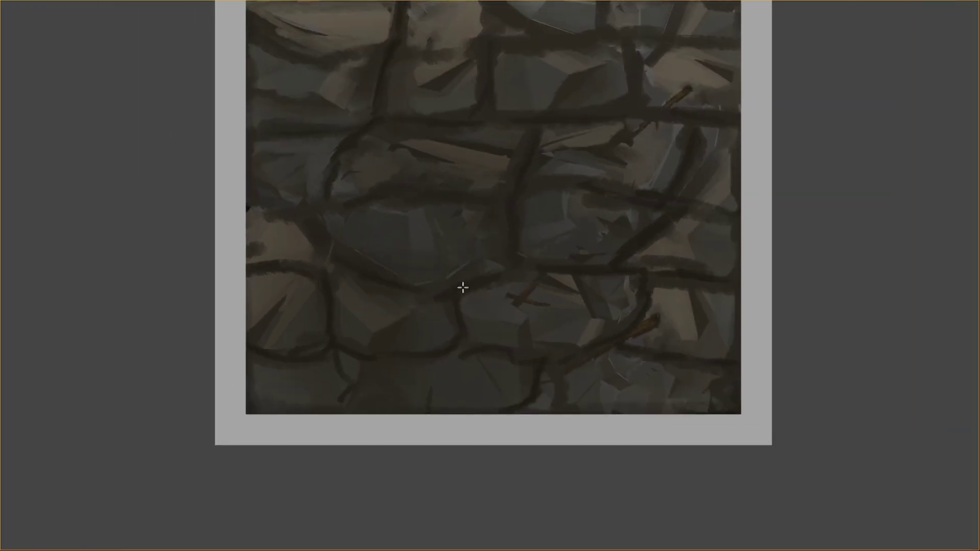
pyautogui.moveTo(403, 298); pyautogui.dragTo(450, 225)
pyautogui.click(413, 229)
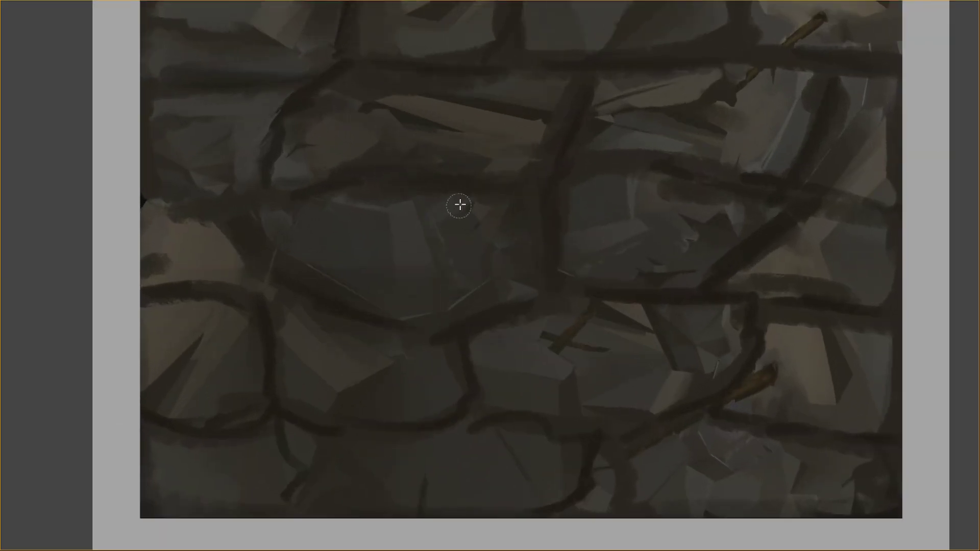
pyautogui.scroll(-5, 305, 421)
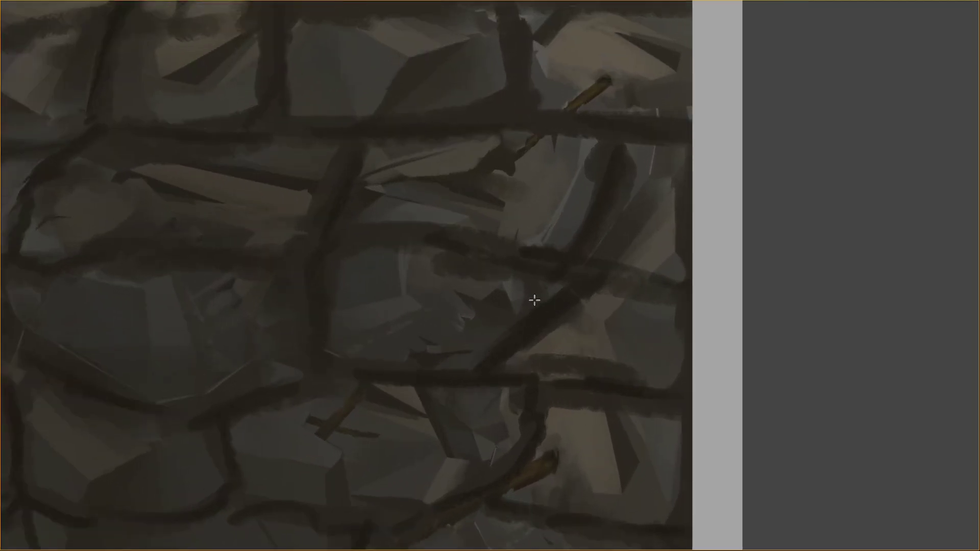
pyautogui.scroll(-4, 497, 337)
pyautogui.scroll(4, 532, 346)
pyautogui.moveTo(607, 380); pyautogui.dragTo(845, 243)
pyautogui.moveTo(508, 309); pyautogui.dragTo(552, 264)
pyautogui.scroll(1, 280, 277)
# Step: Try to chip a notch into the wall's bottom edge with the Chalk 03 Eraser
pyautogui.press('Tab')
pyautogui.moveTo(289, 334); pyautogui.dragTo(377, 335)
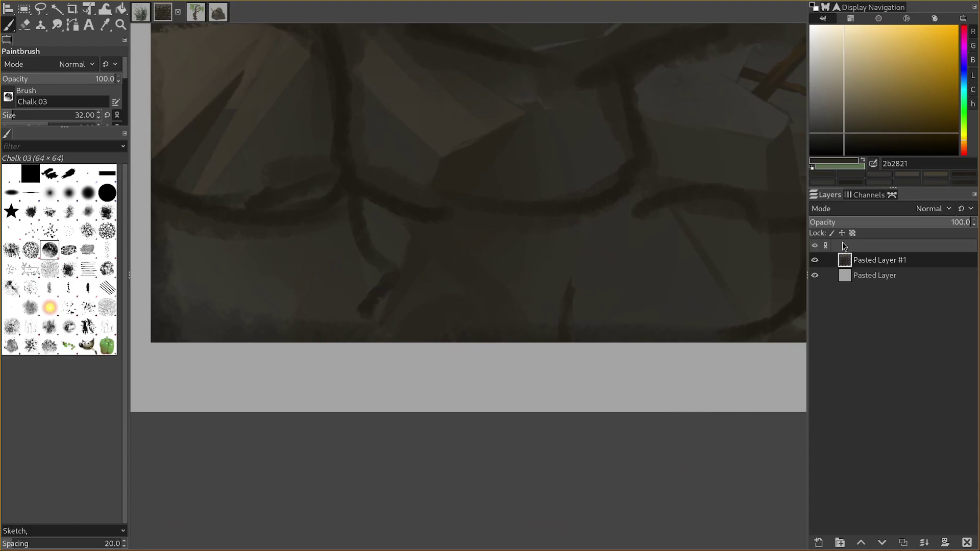
pyautogui.press('f')
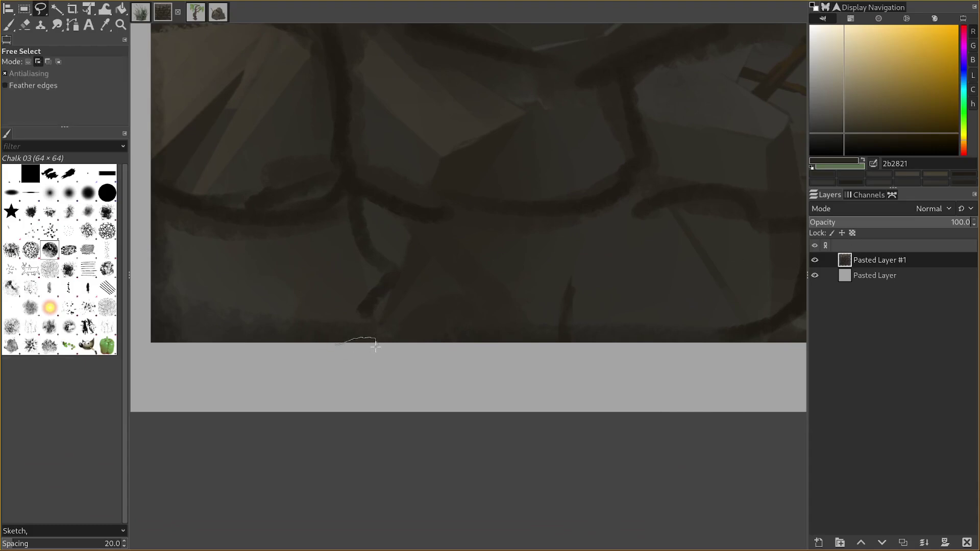
pyautogui.hotkey('shift', 'e')
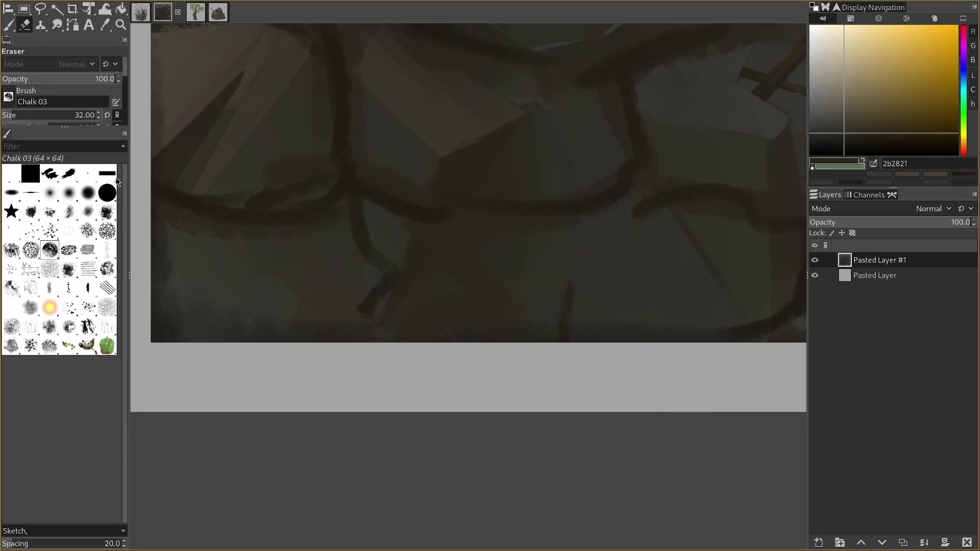
pyautogui.press(']')
pyautogui.moveTo(372, 339)
pyautogui.mouseDown()
pyautogui.moveTo(387, 347)
pyautogui.moveTo(393, 390)
pyautogui.mouseUp()
pyautogui.press('[')
pyautogui.press('[')
pyautogui.hotkey('ctrl', 'z')
# Step: Cut small notches into the wall's bottom edge with the brush_01 #1 Eraser and a deleted freehand selection
pyautogui.click(69, 177)
pyautogui.press(']')
pyautogui.press('[')
pyautogui.press('[')
pyautogui.press('[')
pyautogui.moveTo(393, 390)
pyautogui.mouseDown()
pyautogui.moveTo(292, 395)
pyautogui.moveTo(366, 351)
pyautogui.moveTo(429, 353)
pyautogui.moveTo(444, 368)
pyautogui.moveTo(444, 356)
pyautogui.mouseUp()
pyautogui.press(']')
pyautogui.press('f')
pyautogui.press('Delete')
pyautogui.hotkey('ctrl', 'shift', 'a')
# Step: Round off the wall's bottom-right corner with the brush_01 #1 Eraser at size 64
pyautogui.moveTo(637, 350); pyautogui.dragTo(470, 364)
pyautogui.scroll(-1, 487, 375)
pyautogui.scroll(1, 510, 357)
pyautogui.hotkey('shift', 'e')
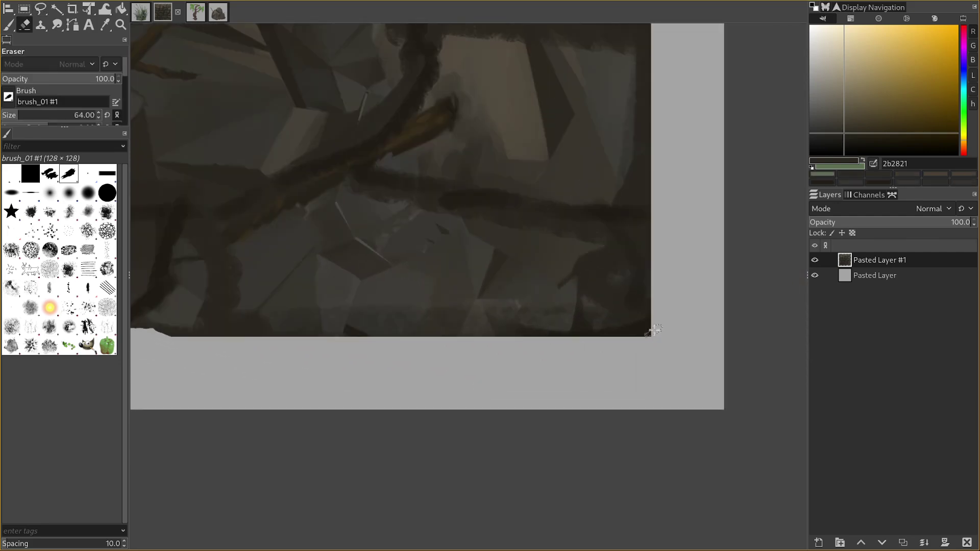
pyautogui.moveTo(654, 330)
pyautogui.mouseDown()
pyautogui.moveTo(637, 339)
pyautogui.moveTo(661, 321)
pyautogui.mouseUp()
# Step: Trim the wall's bottom-left corner with the brush_01 #1 Eraser at size 32
pyautogui.press('[')
pyautogui.scroll(-2, 628, 342)
pyautogui.scroll(3, 416, 378)
pyautogui.hscroll(3, 503, 267)
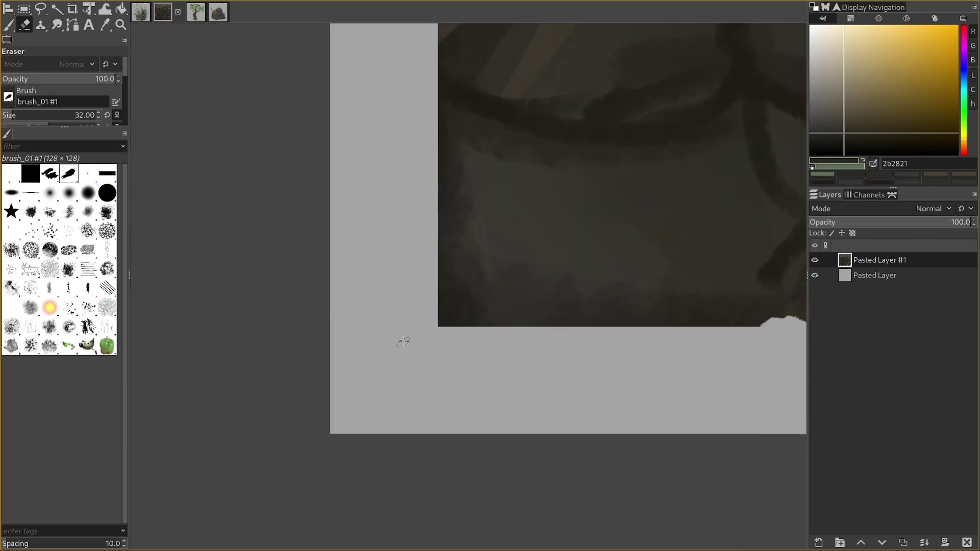
pyautogui.moveTo(428, 321); pyautogui.dragTo(450, 331)
pyautogui.scroll(-3, 265, 427)
pyautogui.scroll(2, 324, 340)
pyautogui.scroll(-1, 324, 340)
# Step: Bevel the wall's bottom-left corner by deleting a freehand selection around it
pyautogui.press('f')
pyautogui.moveTo(354, 359)
pyautogui.mouseDown()
pyautogui.moveTo(306, 327)
pyautogui.moveTo(334, 376)
pyautogui.moveTo(351, 379)
pyautogui.mouseUp()
pyautogui.press('Delete')
pyautogui.hotkey('ctrl', 'z')
pyautogui.press('Return')
pyautogui.press('Delete')
pyautogui.hotkey('ctrl', 'shift', 'a')
pyautogui.scroll(-2, 439, 402)
pyautogui.scroll(2, 397, 411)
pyautogui.hotkey('shift', 'e')
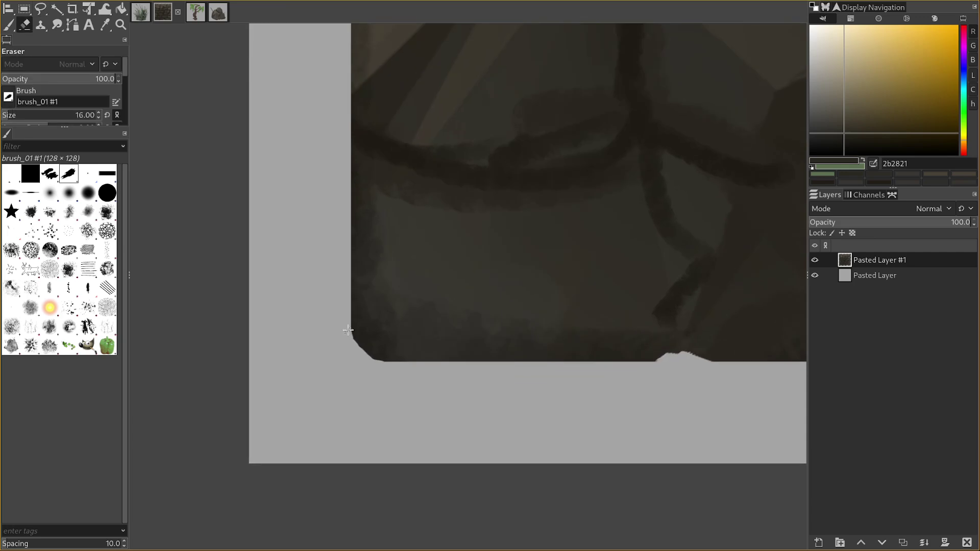
# Step: Bevel the wall's bottom-right corner by deleting a freehand selection around it
pyautogui.scroll(1, 367, 337)
pyautogui.scroll(-5, 415, 462)
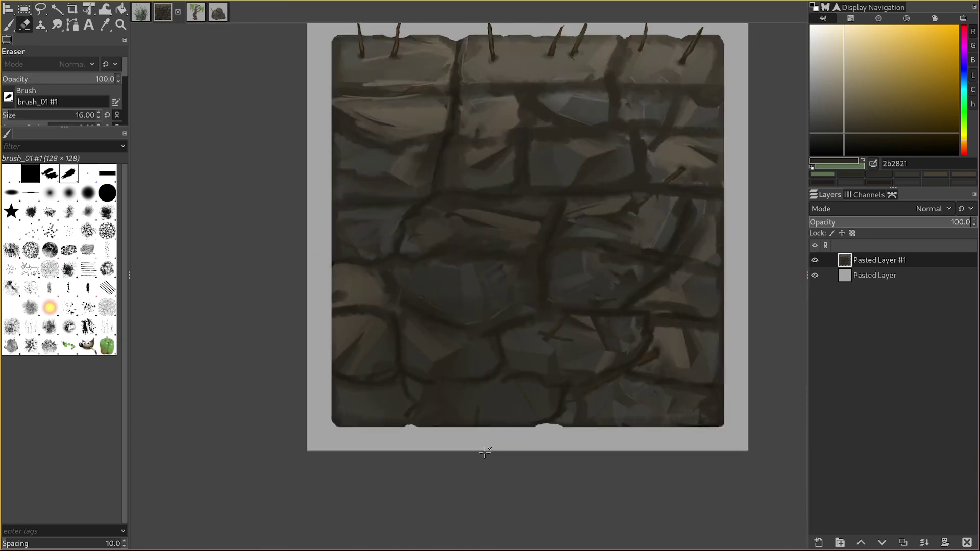
pyautogui.scroll(5, 479, 466)
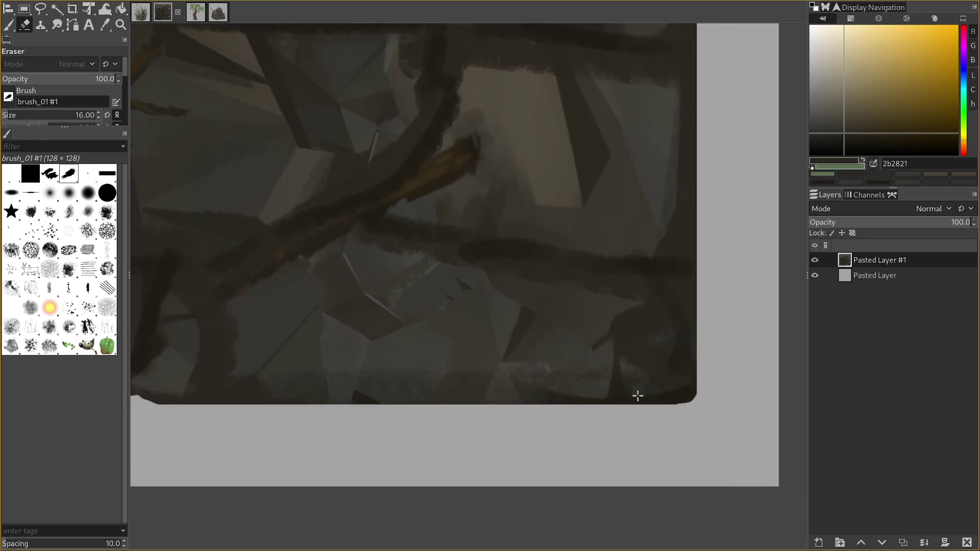
pyautogui.scroll(1, 622, 387)
pyautogui.press('f')
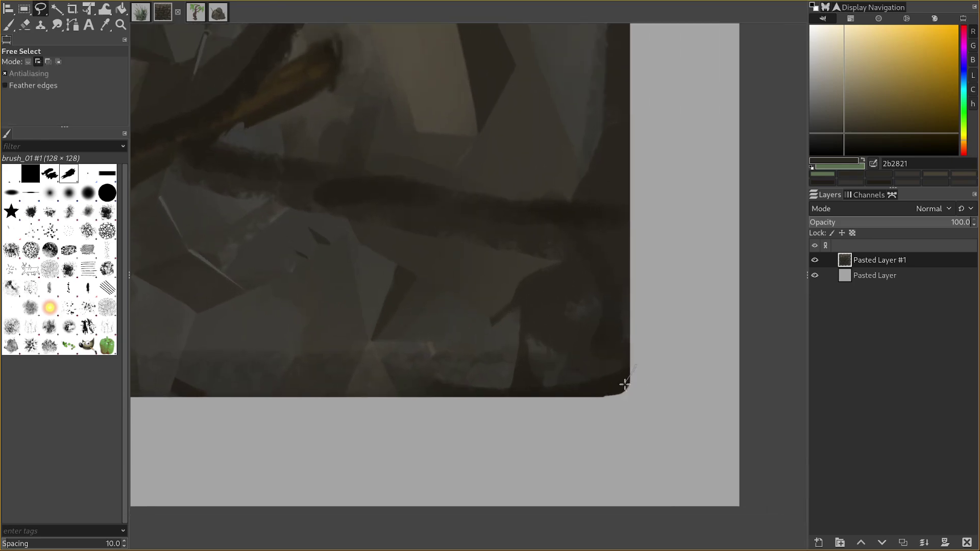
pyautogui.hotkey('ctrl', 'shift', 'a')
pyautogui.hotkey('ctrl', 'z')
pyautogui.hotkey('ctrl', 'z')
pyautogui.hotkey('ctrl', 'shift', 'a')
pyautogui.moveTo(647, 378); pyautogui.dragTo(594, 428)
pyautogui.press('Delete')
pyautogui.hotkey('ctrl', 'z')
pyautogui.press('Delete')
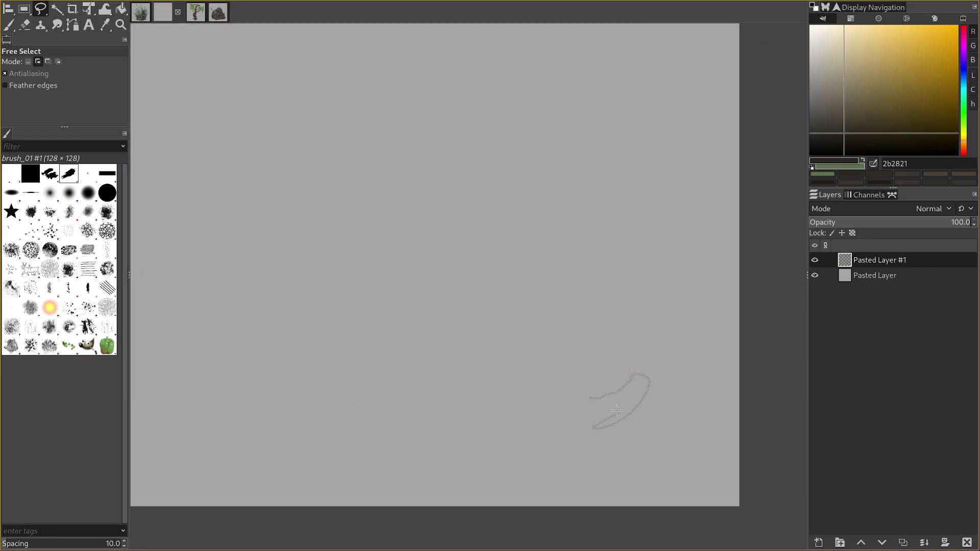
pyautogui.hotkey('ctrl', 'z')
pyautogui.hotkey('ctrl', 'shift', 'a')
# Step: Chip more small notches along the wall's bottom edge with the brush_01 #1 Eraser at size 16 and notch the right edge with a freehand selection
pyautogui.hotkey('shift', 'e')
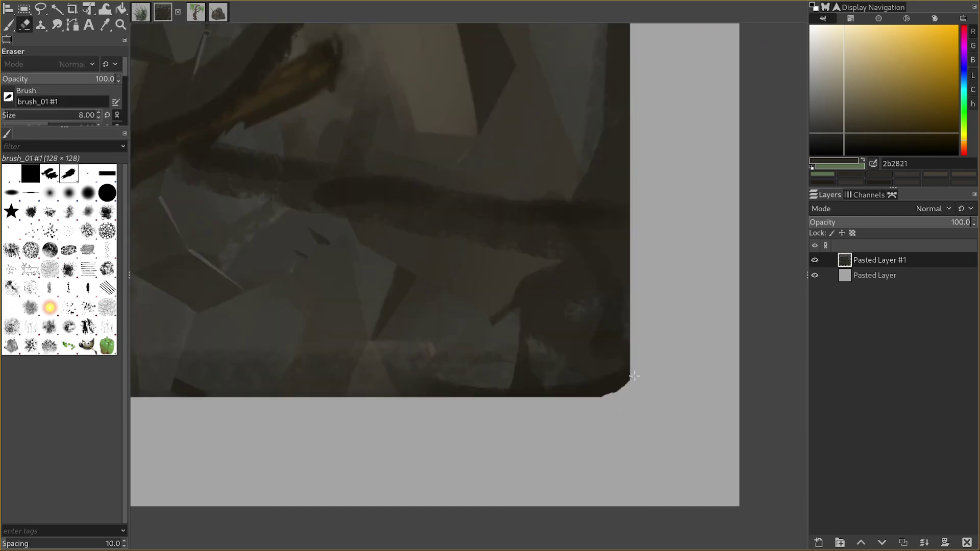
pyautogui.scroll(-4, 629, 388)
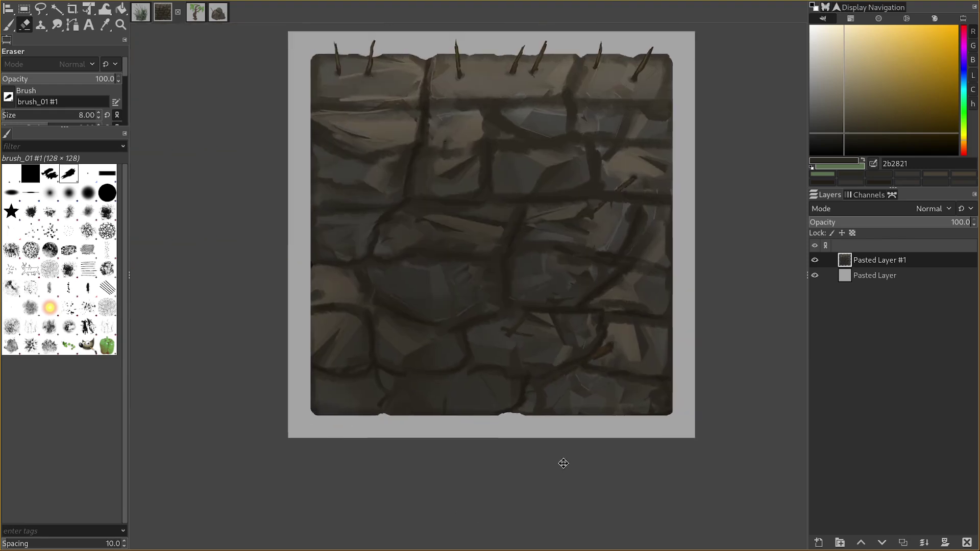
pyautogui.scroll(1, 535, 386)
pyautogui.scroll(5, 534, 387)
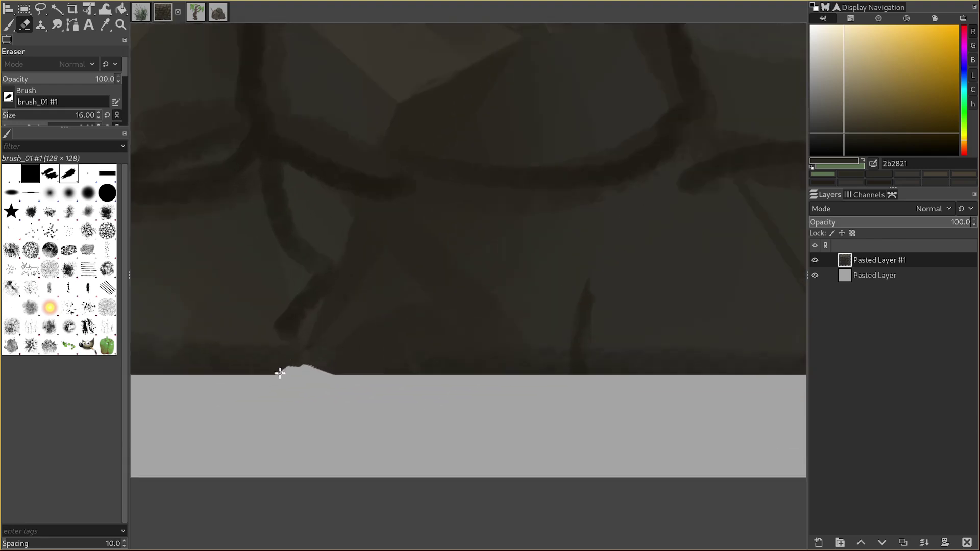
pyautogui.scroll(-3, 278, 378)
pyautogui.scroll(2, 308, 427)
pyautogui.press('f')
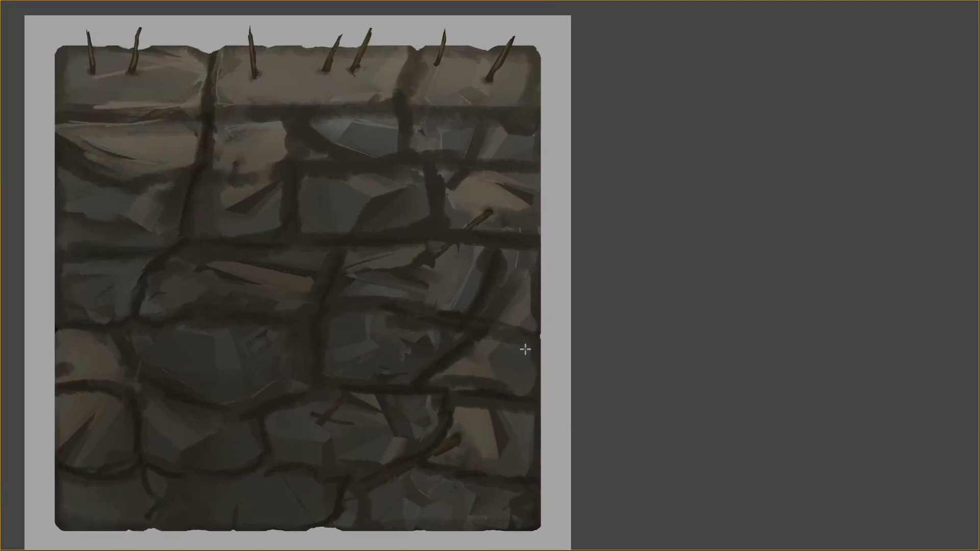
pyautogui.moveTo(526, 350); pyautogui.dragTo(527, 346)
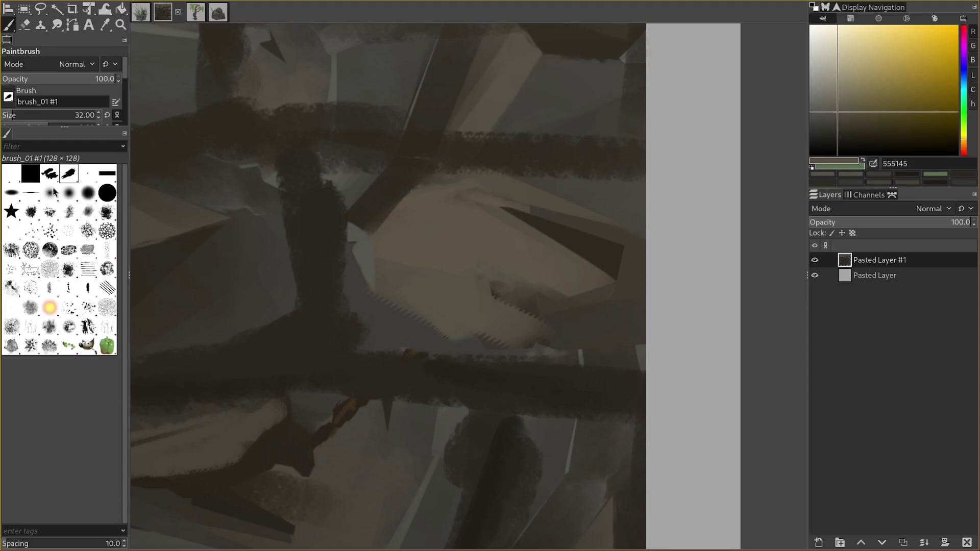
# Step: Paint over the jagged lower part of the light block near the right edge with Chalk 03 in sampled colours, undoing the last strokes
pyautogui.click(51, 250)
pyautogui.moveTo(358, 284)
pyautogui.mouseDown()
pyautogui.moveTo(450, 335)
pyautogui.moveTo(413, 315)
pyautogui.moveTo(483, 335)
pyautogui.mouseUp()
pyautogui.moveTo(396, 364); pyautogui.dragTo(482, 248)
pyautogui.keyDown('ctrl'); pyautogui.click(442, 321); pyautogui.keyUp('ctrl')
pyautogui.keyDown('ctrl'); pyautogui.click(441, 319); pyautogui.keyUp('ctrl')
pyautogui.moveTo(413, 287)
pyautogui.mouseDown()
pyautogui.moveTo(444, 306)
pyautogui.moveTo(418, 320)
pyautogui.moveTo(421, 300)
pyautogui.moveTo(406, 287)
pyautogui.moveTo(418, 298)
pyautogui.moveTo(418, 335)
pyautogui.moveTo(381, 322)
pyautogui.moveTo(433, 302)
pyautogui.mouseUp()
pyautogui.hotkey('ctrl', 'z')
pyautogui.hotkey('ctrl', 'z')
# Step: Blend the light block's surface into its surroundings with Chalk 03 strokes up to size 64, resampling nearby colours
pyautogui.keyDown('ctrl'); pyautogui.click(418, 294); pyautogui.keyUp('ctrl')
pyautogui.keyDown('ctrl'); pyautogui.click(405, 287); pyautogui.keyUp('ctrl')
pyautogui.press('[')
pyautogui.keyDown('ctrl'); pyautogui.click(382, 324); pyautogui.keyUp('ctrl')
pyautogui.press(']')
pyautogui.moveTo(510, 231); pyautogui.dragTo(387, 325)
pyautogui.keyDown('ctrl'); pyautogui.click(461, 293); pyautogui.keyUp('ctrl')
pyautogui.press(']')
pyautogui.moveTo(458, 274)
pyautogui.mouseDown()
pyautogui.moveTo(521, 297)
pyautogui.moveTo(429, 326)
pyautogui.moveTo(471, 324)
pyautogui.mouseUp()
# Step: Chip small notches into the wall's right edge at the ends of the horizontal joints
pyautogui.scroll(-2, 459, 357)
pyautogui.scroll(-3, 431, 434)
pyautogui.moveTo(431, 434)
pyautogui.mouseDown()
pyautogui.moveTo(531, 323)
pyautogui.moveTo(542, 296)
pyautogui.mouseUp()
pyautogui.scroll(2, 528, 300)
pyautogui.scroll(-1, 530, 319)
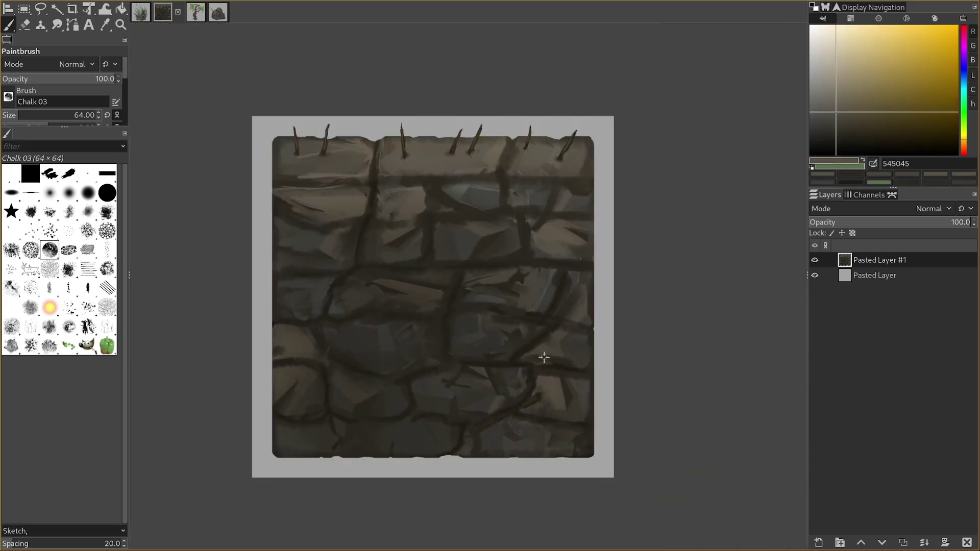
pyautogui.scroll(3, 600, 326)
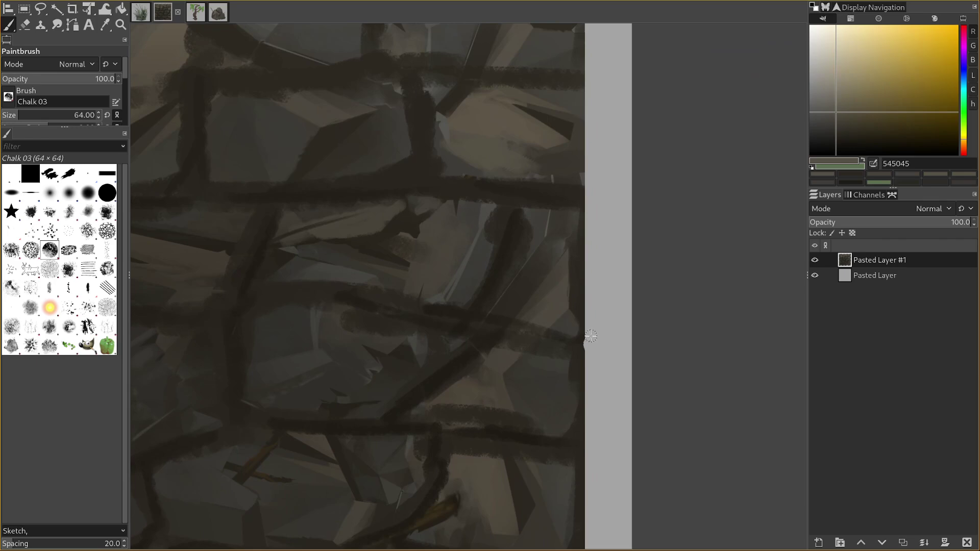
pyautogui.scroll(-3, 595, 358)
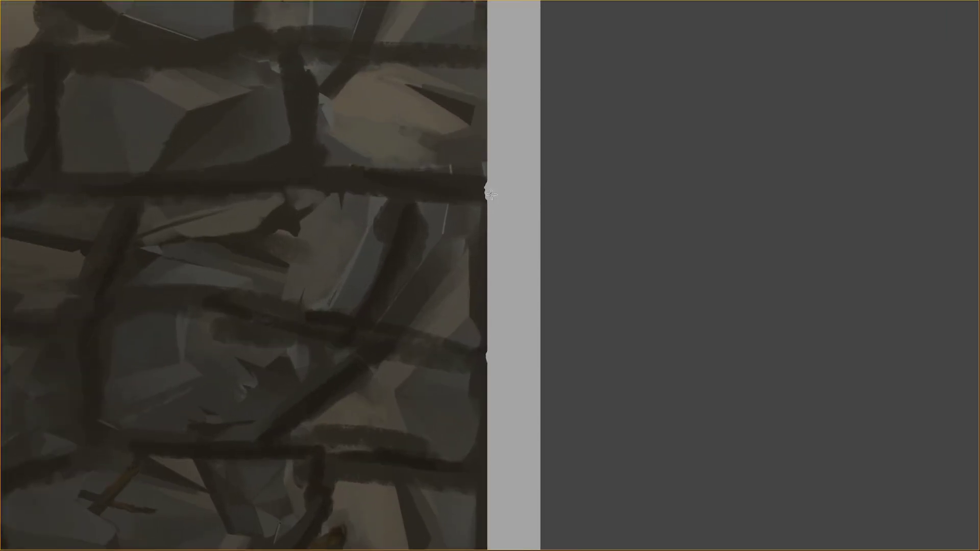
pyautogui.scroll(-4, 494, 190)
pyautogui.scroll(4, 461, 235)
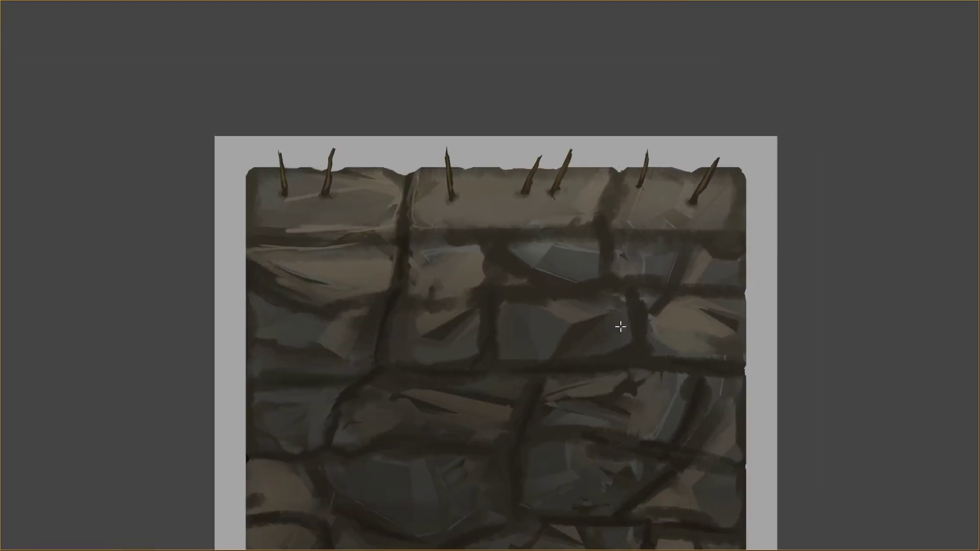
# Step: Try to chip the wall's upper-left edge by deleting a freehand selection
pyautogui.scroll(4, 258, 206)
pyautogui.moveTo(251, 223)
pyautogui.mouseDown()
pyautogui.moveTo(286, 136)
pyautogui.moveTo(248, 220)
pyautogui.mouseUp()
pyautogui.press('Delete')
pyautogui.hotkey('ctrl', 'a')
pyautogui.scroll(-2, 274, 265)
pyautogui.scroll(-5, 268, 380)
pyautogui.scroll(5, 311, 376)
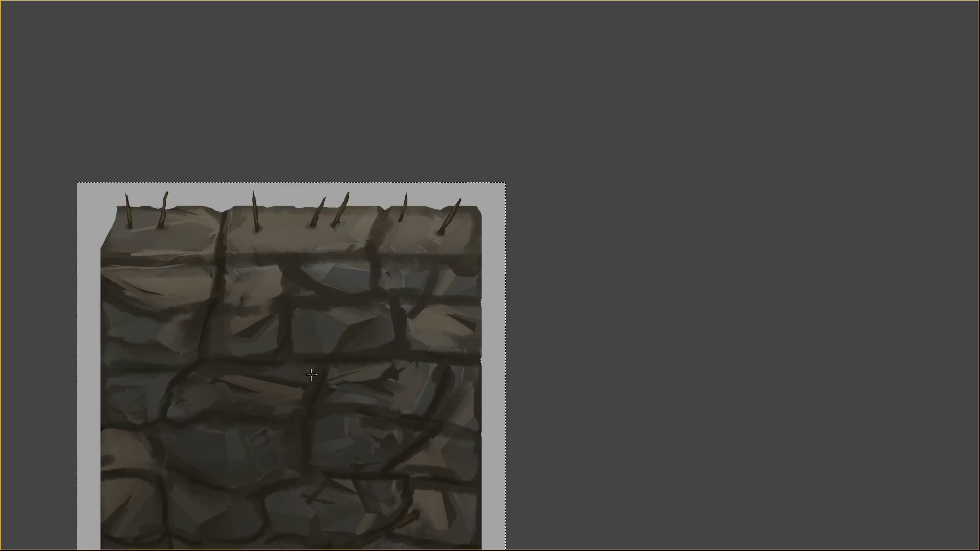
# Step: Chip a small notch into the right edge of the top-right block by deleting a freehand selection
pyautogui.scroll(2, 481, 195)
pyautogui.scroll(2, 481, 195)
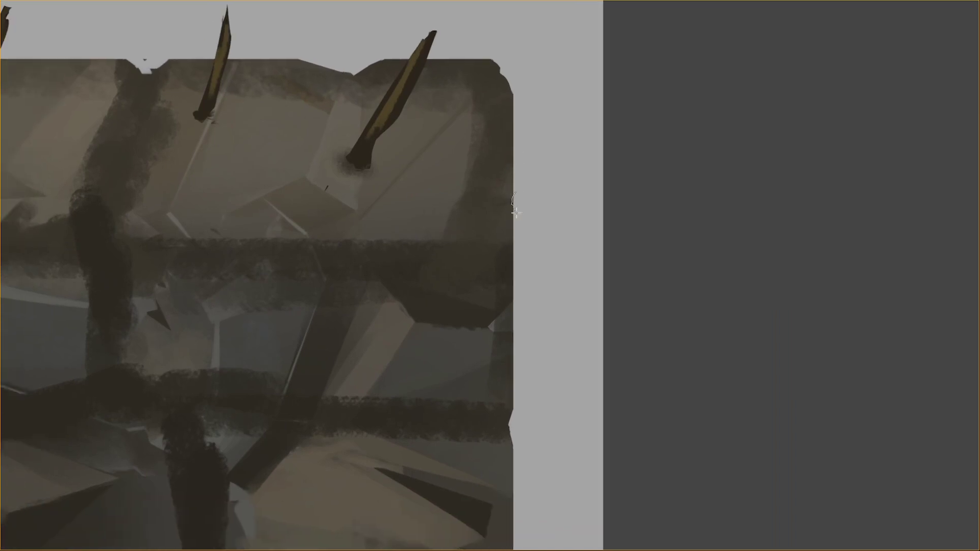
pyautogui.moveTo(518, 218); pyautogui.dragTo(521, 213)
pyautogui.press('Delete')
pyautogui.press('6')
pyautogui.press('6')
pyautogui.scroll(-4, 506, 433)
pyautogui.press('Tab')
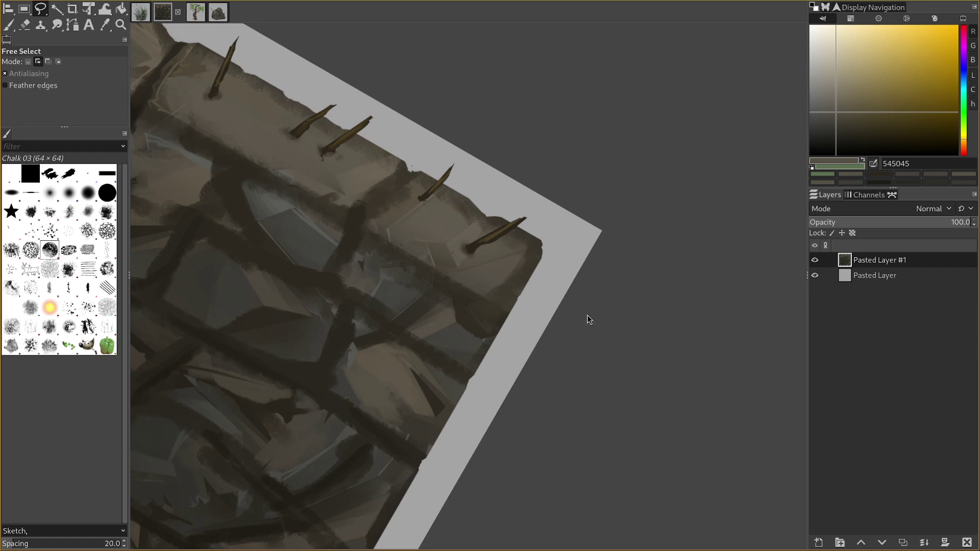
pyautogui.hotkey('shift', '1')
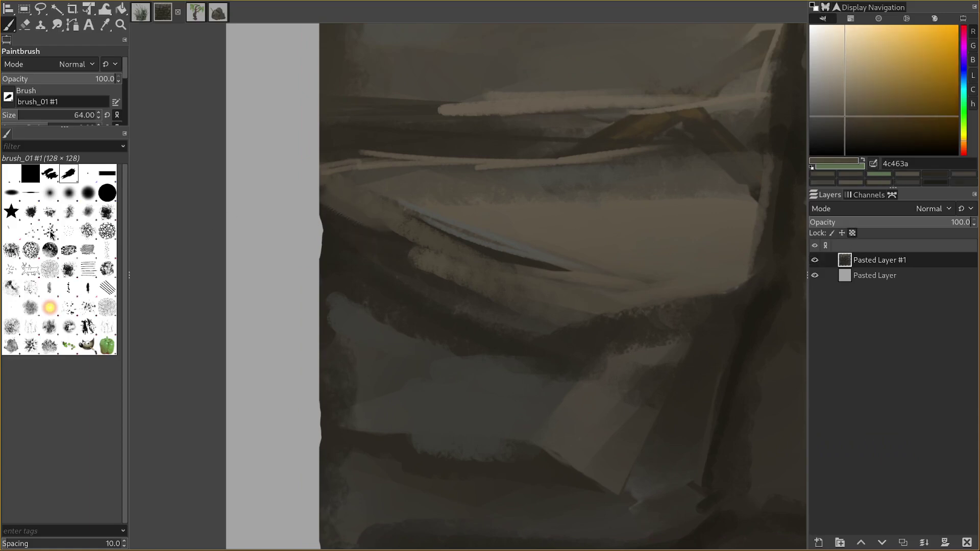
# Step: Paint soft brown texture along the left edge below the upper light block with Chalk 03 at size 64, using sampled colours
pyautogui.click(50, 249)
pyautogui.press(']')
pyautogui.press('[')
pyautogui.moveTo(327, 209); pyautogui.dragTo(378, 229)
pyautogui.press('[')
pyautogui.keyDown('ctrl'); pyautogui.click(488, 243); pyautogui.keyUp('ctrl')
pyautogui.press('[')
pyautogui.press('[')
pyautogui.press(']')
pyautogui.press(']')
pyautogui.press(']')
pyautogui.keyDown('ctrl'); pyautogui.click(458, 256); pyautogui.keyUp('ctrl')
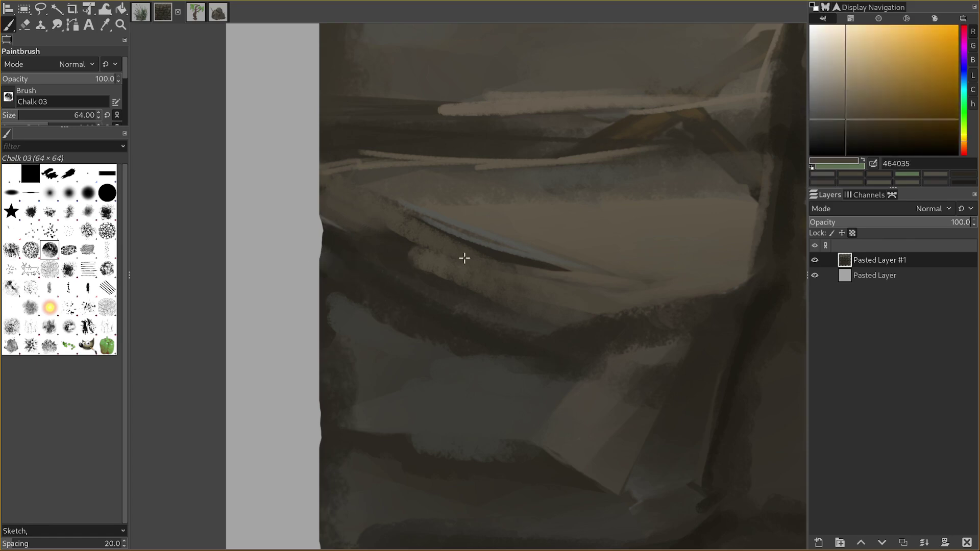
pyautogui.moveTo(327, 258)
pyautogui.mouseDown()
pyautogui.moveTo(337, 271)
pyautogui.moveTo(328, 289)
pyautogui.mouseUp()
# Step: Chip a notch into the wall's left edge beside the blue-grey block by deleting a freehand selection
pyautogui.moveTo(356, 376)
pyautogui.mouseDown()
pyautogui.moveTo(400, 249)
pyautogui.moveTo(417, 235)
pyautogui.mouseUp()
pyautogui.press('f')
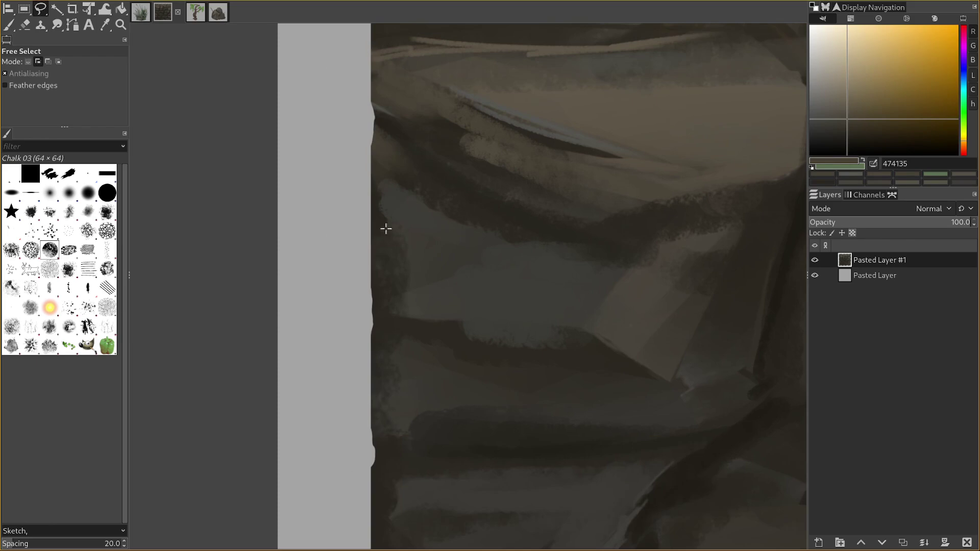
pyautogui.moveTo(372, 205); pyautogui.dragTo(360, 238)
pyautogui.press('Delete')
pyautogui.hotkey('ctrl', 'shift', 'a')
# Step: Chip small notches into the lower right edge of the wall, above the bottom-right corner, by deleting freehand selections
pyautogui.scroll(-4, 387, 225)
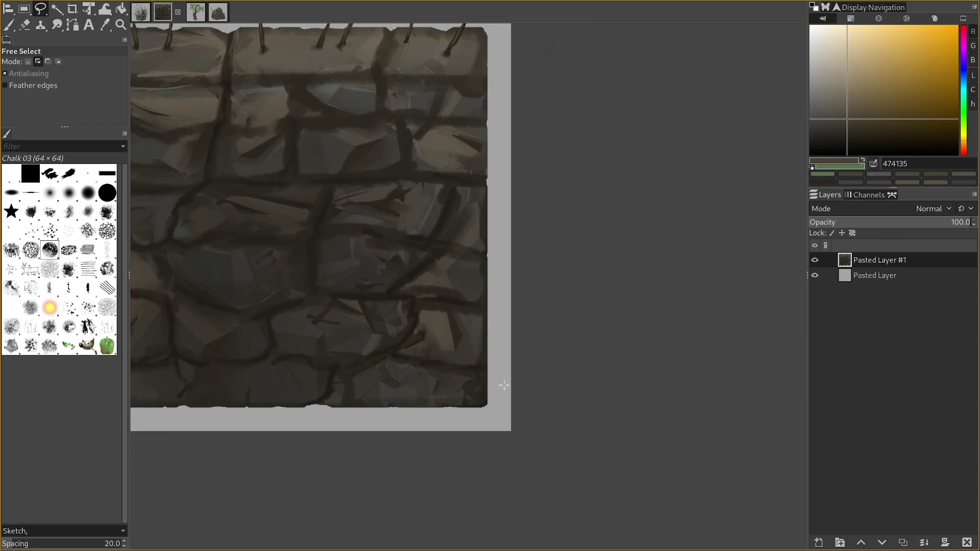
pyautogui.scroll(5, 476, 343)
pyautogui.press('Delete')
pyautogui.moveTo(455, 339)
pyautogui.mouseDown()
pyautogui.moveTo(463, 347)
pyautogui.moveTo(477, 294)
pyautogui.mouseUp()
pyautogui.hotkey('ctrl', 'shift', 'a')
pyautogui.scroll(1, 488, 317)
pyautogui.moveTo(466, 365)
pyautogui.mouseDown()
pyautogui.moveTo(490, 317)
pyautogui.moveTo(523, 314)
pyautogui.mouseUp()
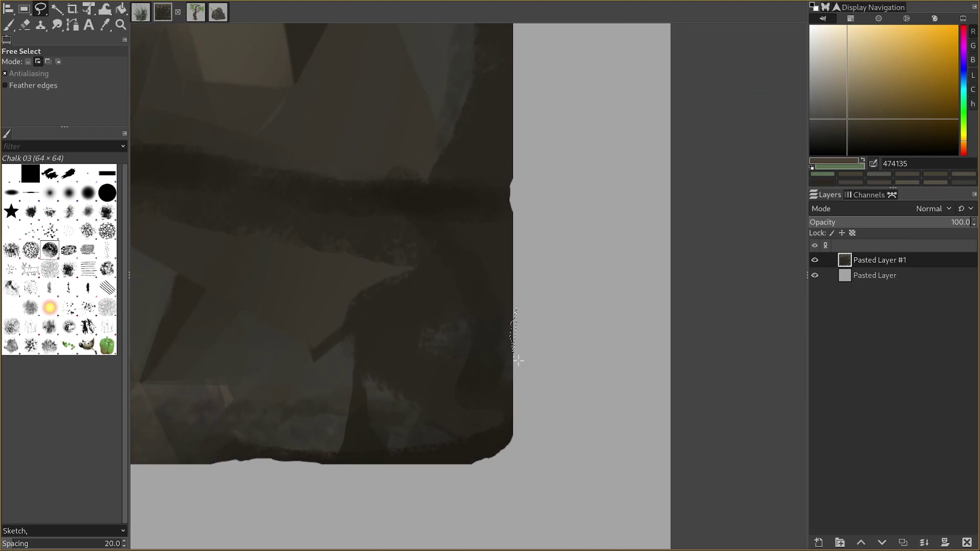
pyautogui.scroll(5, 516, 327)
pyautogui.hscroll(-1, 520, 229)
pyautogui.scroll(-3, 516, 193)
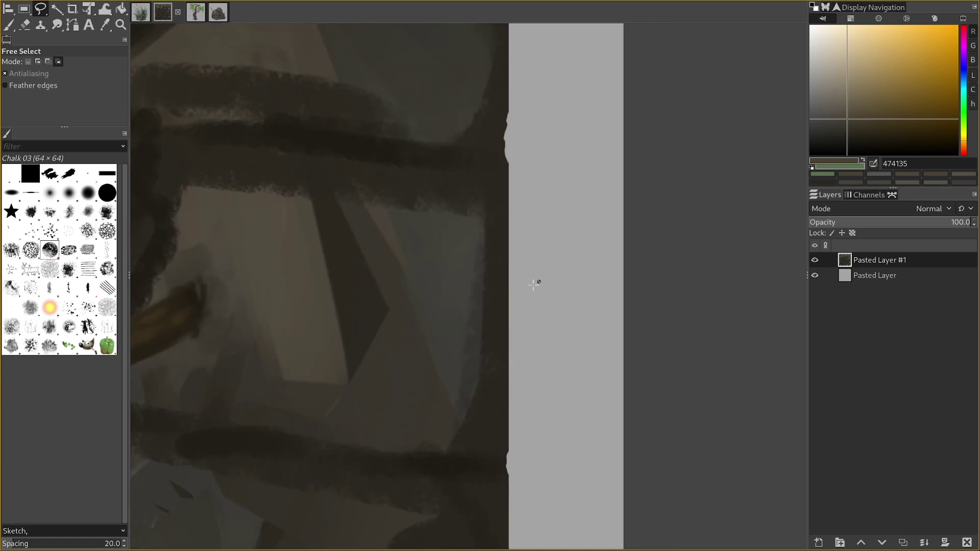
pyautogui.scroll(-2, 508, 326)
pyautogui.scroll(2, 477, 204)
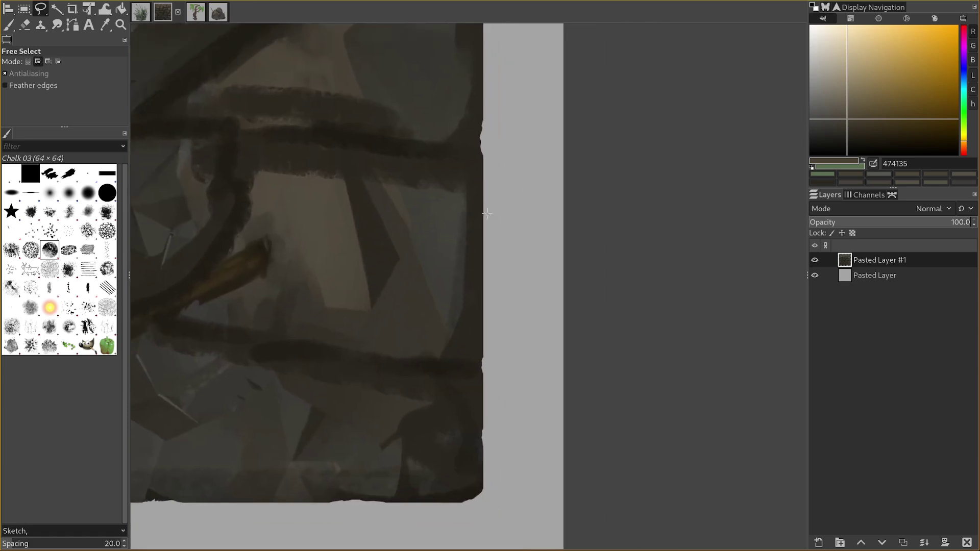
pyautogui.hotkey('ctrl', 'shift', 'a')
# Step: Add small freehand-selected chips to the upper right edge of the wall, beside the light block and the block above it
pyautogui.scroll(-3, 482, 322)
pyautogui.scroll(4, 448, 316)
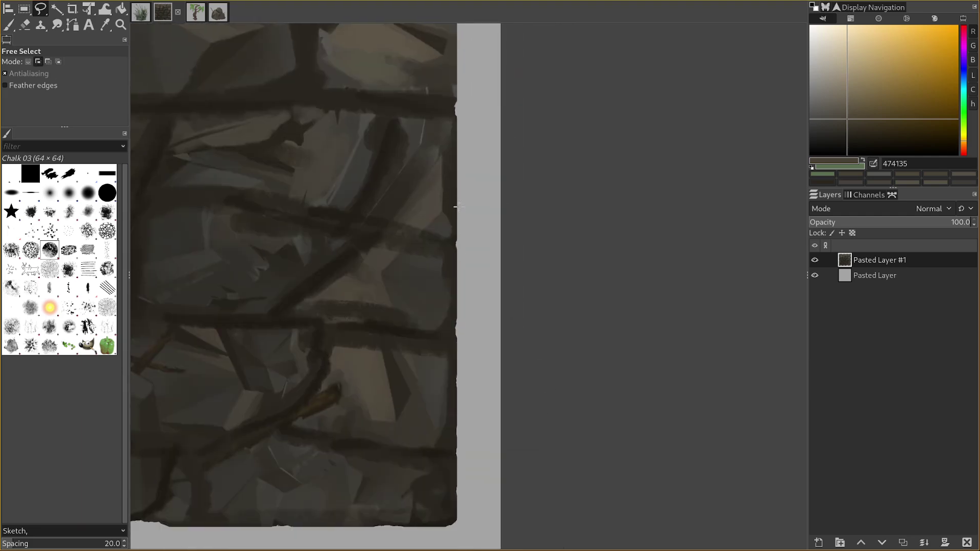
pyautogui.scroll(2, 493, 264)
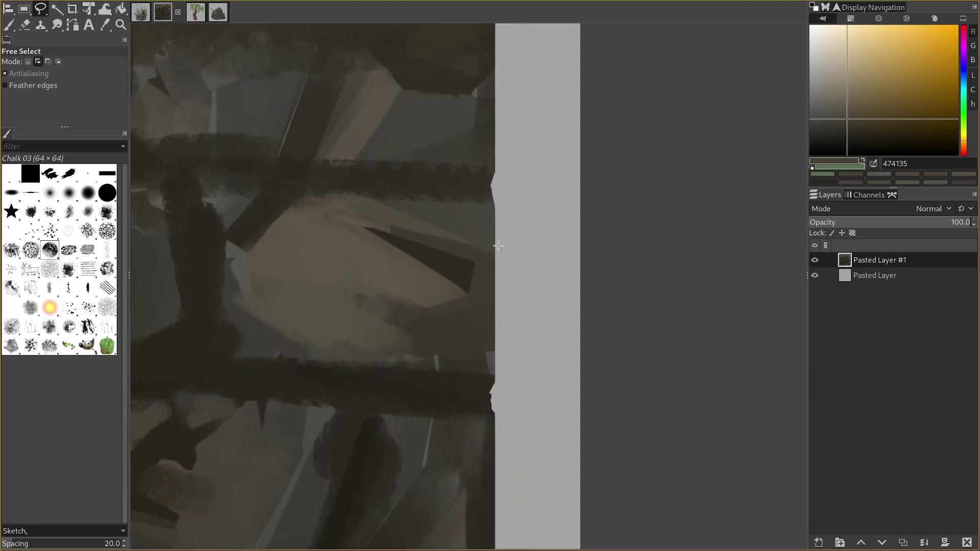
pyautogui.scroll(5, 503, 301)
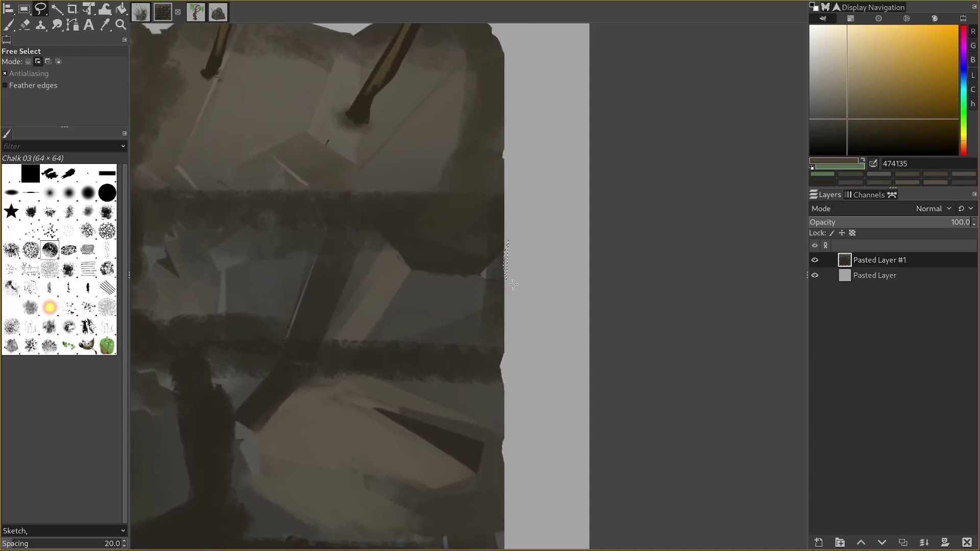
pyautogui.scroll(2, 512, 278)
pyautogui.scroll(-3, 511, 274)
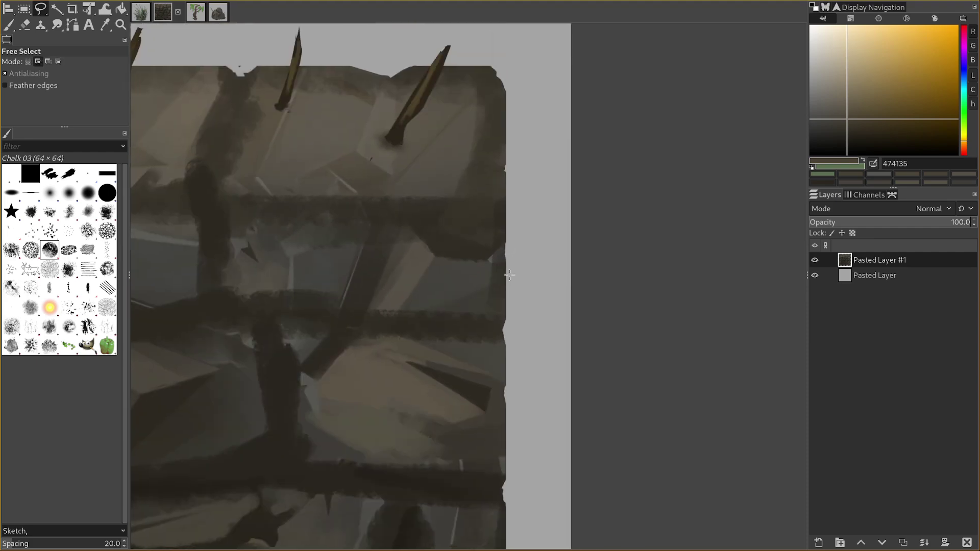
# Step: Round off the wall's top-left corner by cutting away a freehand selection around it
pyautogui.scroll(-2, 520, 215)
pyautogui.moveTo(498, 247); pyautogui.dragTo(769, 288)
pyautogui.moveTo(400, 274); pyautogui.dragTo(577, 298)
pyautogui.scroll(3, 440, 282)
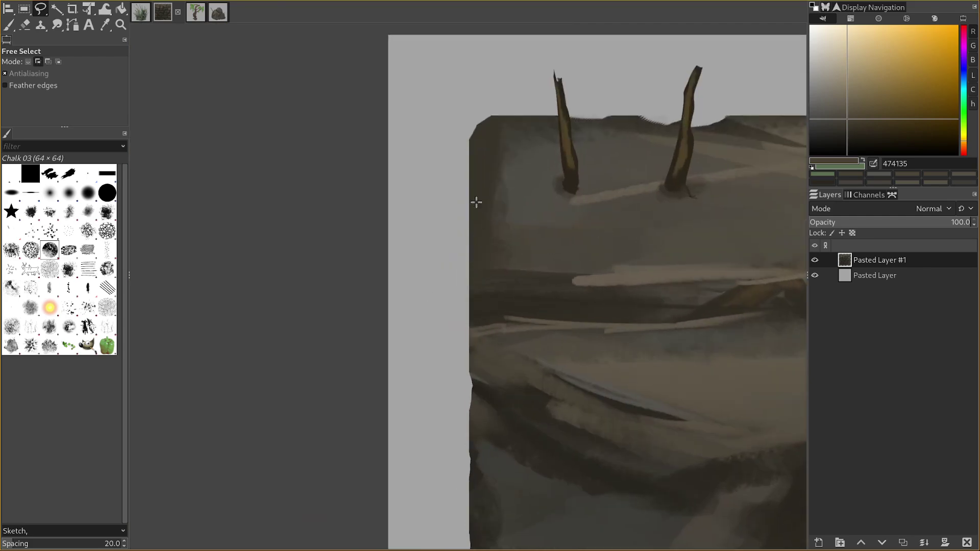
pyautogui.scroll(2, 469, 201)
pyautogui.moveTo(398, 179); pyautogui.dragTo(340, 145)
pyautogui.press('p')
pyautogui.press('f')
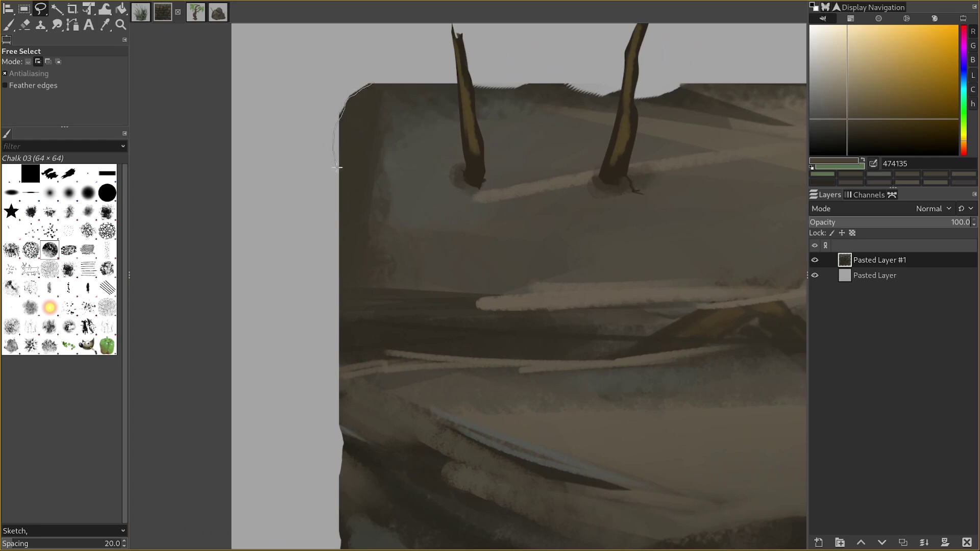
pyautogui.moveTo(340, 185)
pyautogui.mouseDown()
pyautogui.moveTo(330, 234)
pyautogui.moveTo(317, 185)
pyautogui.mouseUp()
pyautogui.hotkey('ctrl', 'x')
pyautogui.hotkey('ctrl', 'z')
pyautogui.hotkey('ctrl', 'z')
pyautogui.press('shift')
pyautogui.moveTo(344, 108)
pyautogui.mouseDown()
pyautogui.moveTo(315, 96)
pyautogui.moveTo(375, 80)
pyautogui.moveTo(370, 145)
pyautogui.moveTo(387, 92)
pyautogui.mouseUp()
pyautogui.hotkey('ctrl', 'x')
pyautogui.hotkey('ctrl', 'shift', 'a')
# Step: Trim the curve of the top-left corner further by cutting another freehand selection along it
pyautogui.scroll(-6, 358, 153)
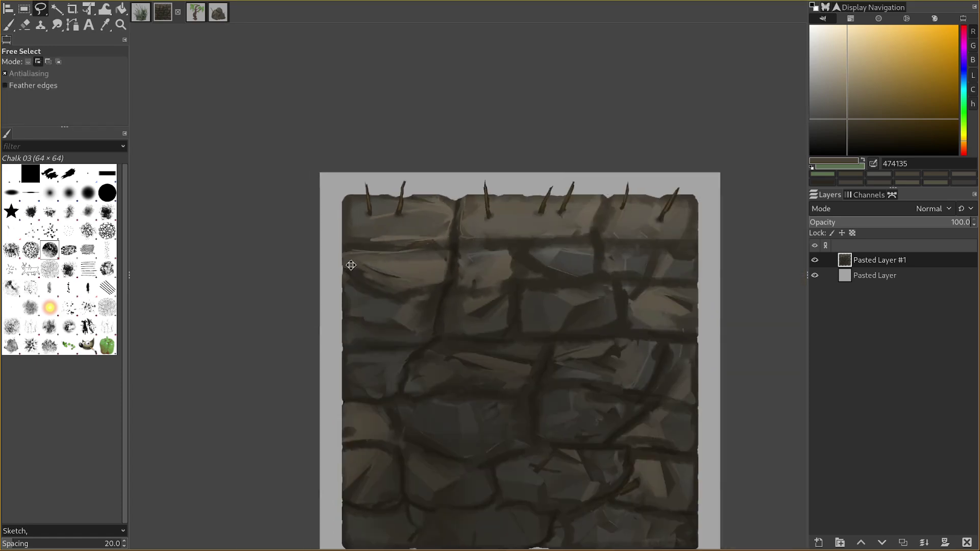
pyautogui.scroll(3, 319, 255)
pyautogui.moveTo(315, 240); pyautogui.dragTo(352, 271)
pyautogui.scroll(4, 352, 266)
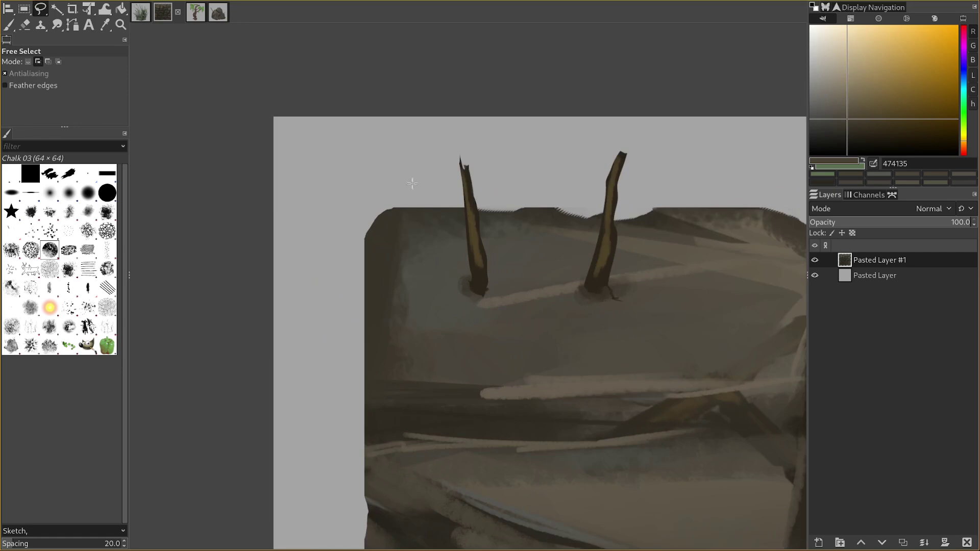
pyautogui.moveTo(403, 195); pyautogui.dragTo(358, 253)
pyautogui.press('Return')
pyautogui.hotkey('ctrl', 'x')
# Step: Shave a thin freehand-selected sliver off the left edge just below the top-left corner
pyautogui.scroll(2, 360, 245)
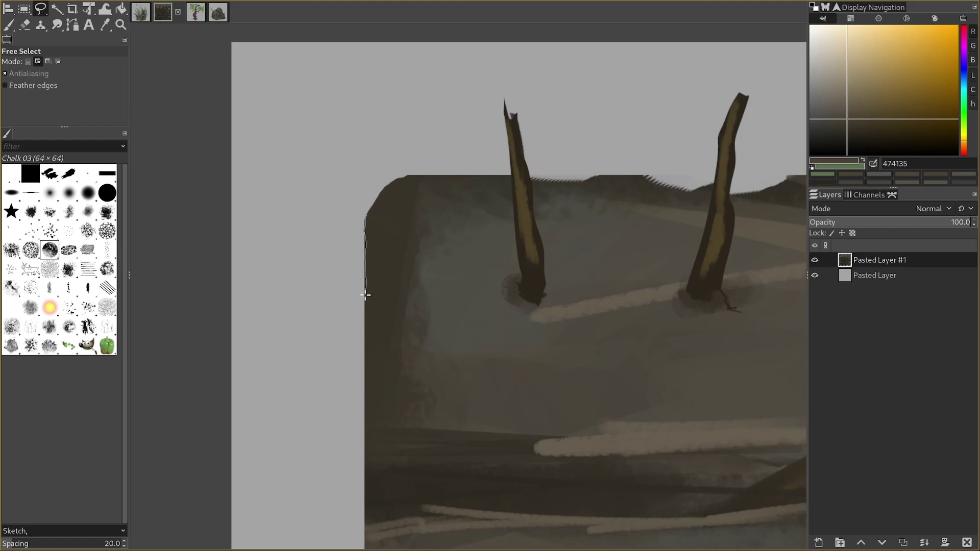
pyautogui.moveTo(365, 298); pyautogui.dragTo(313, 286)
pyautogui.press('Return')
pyautogui.hotkey('ctrl', 'x')
pyautogui.hotkey('ctrl', 'shift', 'a')
# Step: Smooth the jagged top-right corner of the wall into a rounded shape by removing a freehand selection around it
pyautogui.scroll(-2, 365, 331)
pyautogui.moveTo(367, 358)
pyautogui.mouseDown()
pyautogui.moveTo(320, 324)
pyautogui.moveTo(129, 280)
pyautogui.mouseUp()
pyautogui.moveTo(786, 252); pyautogui.dragTo(363, 286)
pyautogui.moveTo(781, 284); pyautogui.dragTo(366, 306)
pyautogui.scroll(1, 374, 306)
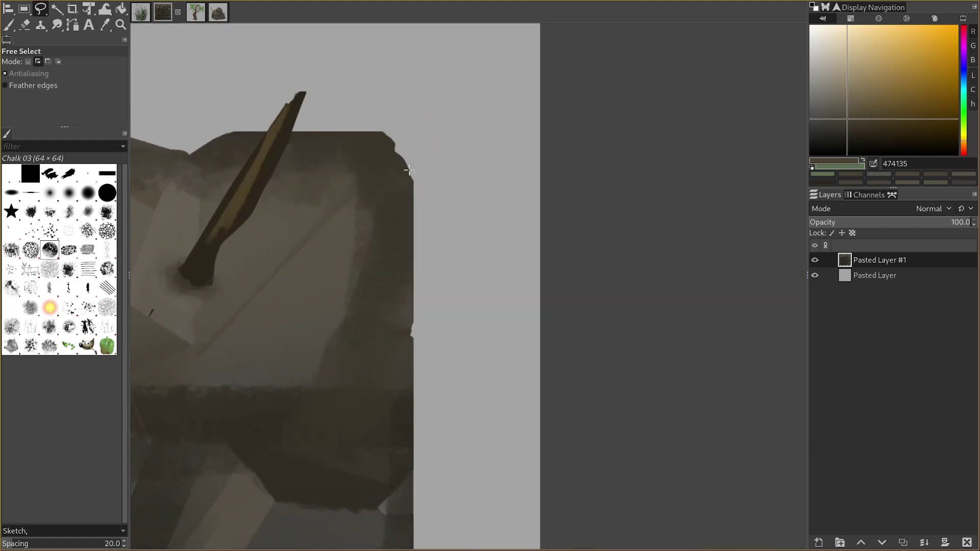
pyautogui.press('Escape')
pyautogui.moveTo(381, 131); pyautogui.dragTo(377, 103)
pyautogui.hotkey('ctrl', 'x')
pyautogui.hotkey('ctrl', 'z')
pyautogui.press('Return')
pyautogui.hotkey('ctrl', 'shift', 'a')
# Step: Chip the wall's right edge below the rounded top-right corner by deleting a narrow freehand selection along it
pyautogui.scroll(-5, 400, 306)
pyautogui.hscroll(-2, 400, 306)
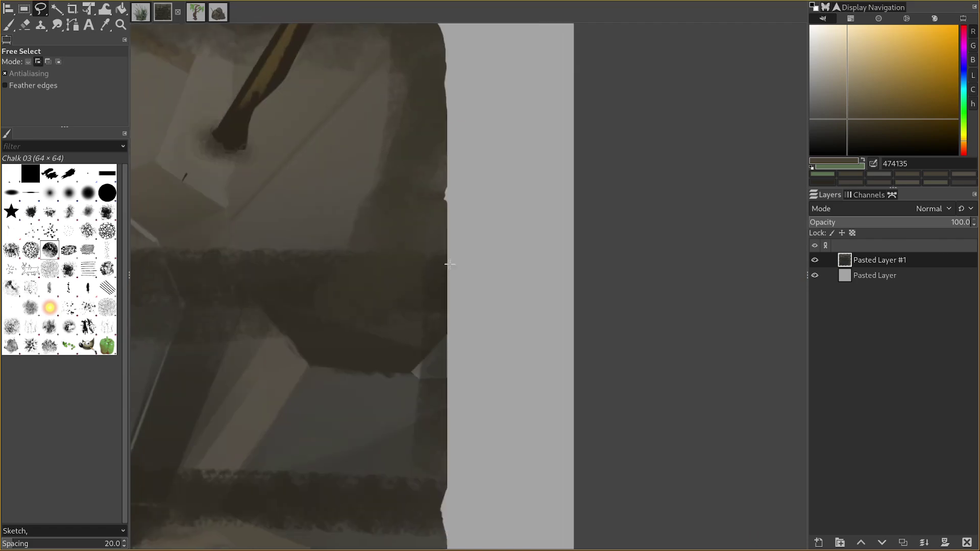
pyautogui.moveTo(480, 264); pyautogui.dragTo(498, 246)
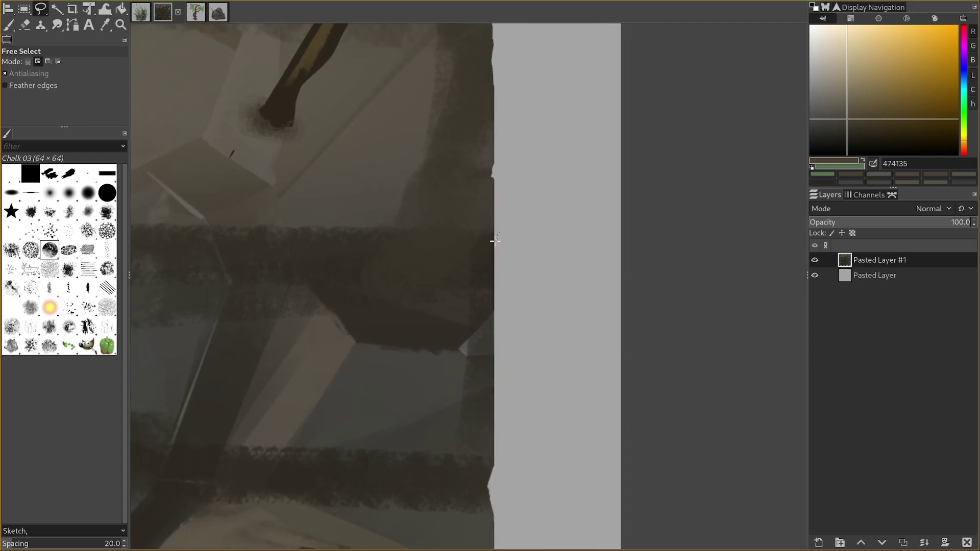
pyautogui.press('Return')
pyautogui.press('Delete')
pyautogui.hotkey('ctrl', 'shift', 'a')
pyautogui.scroll(-2, 459, 354)
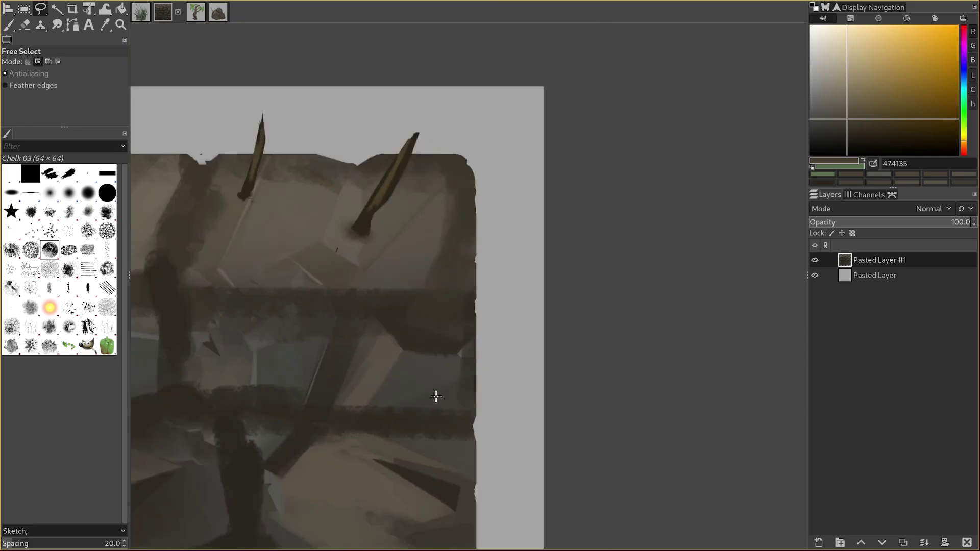
# Step: Try to cut a small freehand-selected chip out of the wall's left edge, and undo the cut
pyautogui.moveTo(442, 390)
pyautogui.mouseDown()
pyautogui.moveTo(499, 355)
pyautogui.moveTo(707, 317)
pyautogui.mouseUp()
pyautogui.scroll(1, 391, 266)
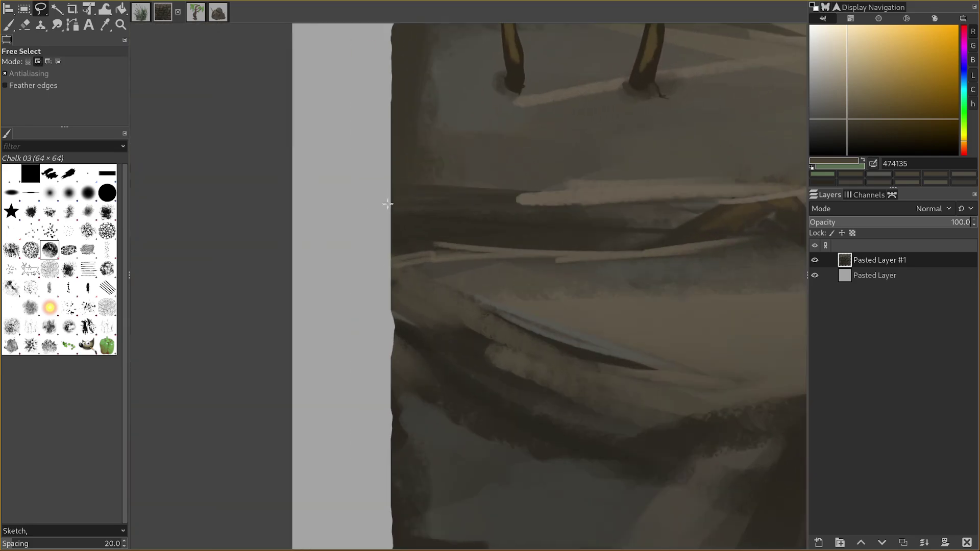
pyautogui.scroll(-2, 397, 240)
pyautogui.scroll(2, 348, 291)
pyautogui.moveTo(322, 250); pyautogui.dragTo(306, 212)
pyautogui.press('Delete')
pyautogui.hotkey('ctrl', 'z')
pyautogui.press('Escape')
pyautogui.scroll(-2, 337, 267)
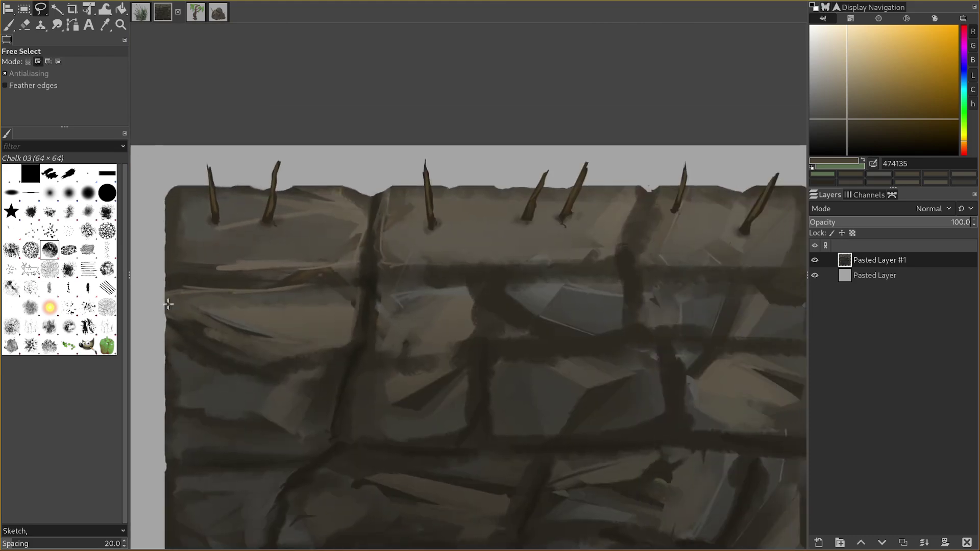
# Step: Trim the left edge just below the wall's top-left corner by deleting a freehand selection, with the interface docks hidden
pyautogui.scroll(-2, 391, 344)
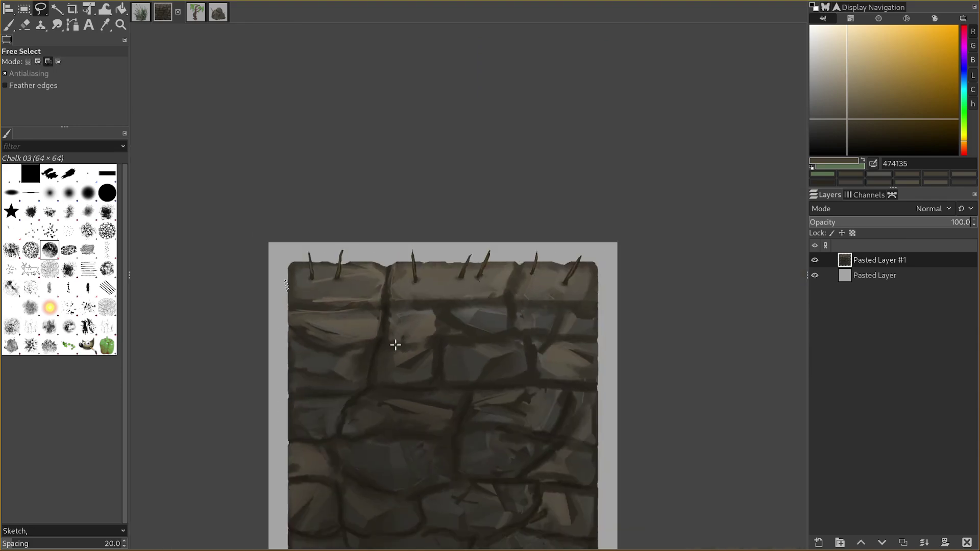
pyautogui.scroll(-2, 395, 347)
pyautogui.scroll(3, 503, 306)
pyautogui.press('Tab')
pyautogui.scroll(2, 636, 247)
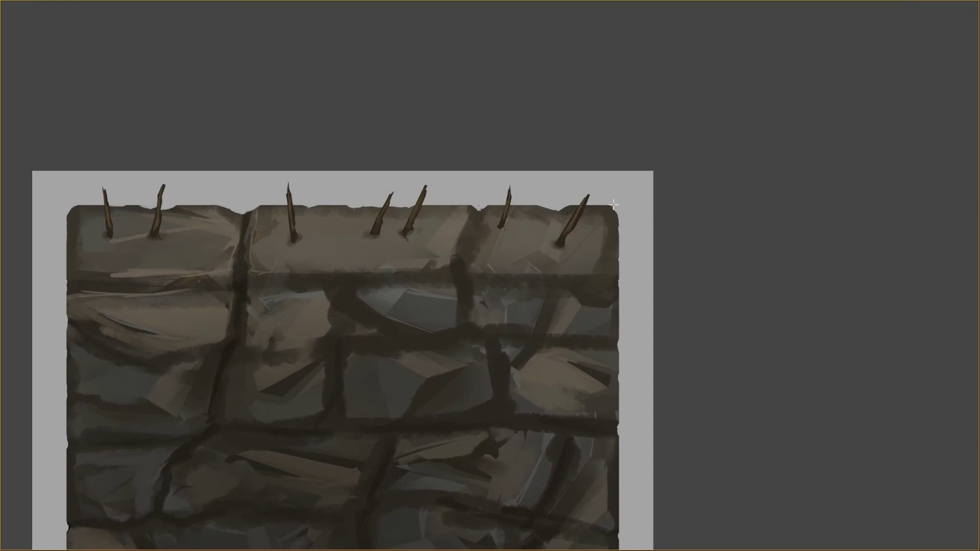
pyautogui.moveTo(620, 259); pyautogui.dragTo(754, 274)
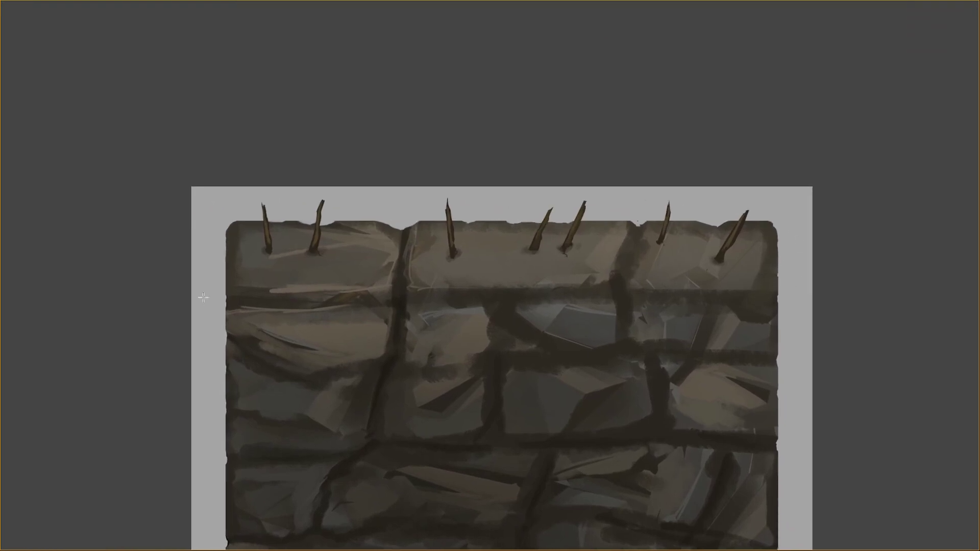
pyautogui.moveTo(212, 302); pyautogui.dragTo(294, 299)
pyautogui.moveTo(303, 257); pyautogui.dragTo(324, 183)
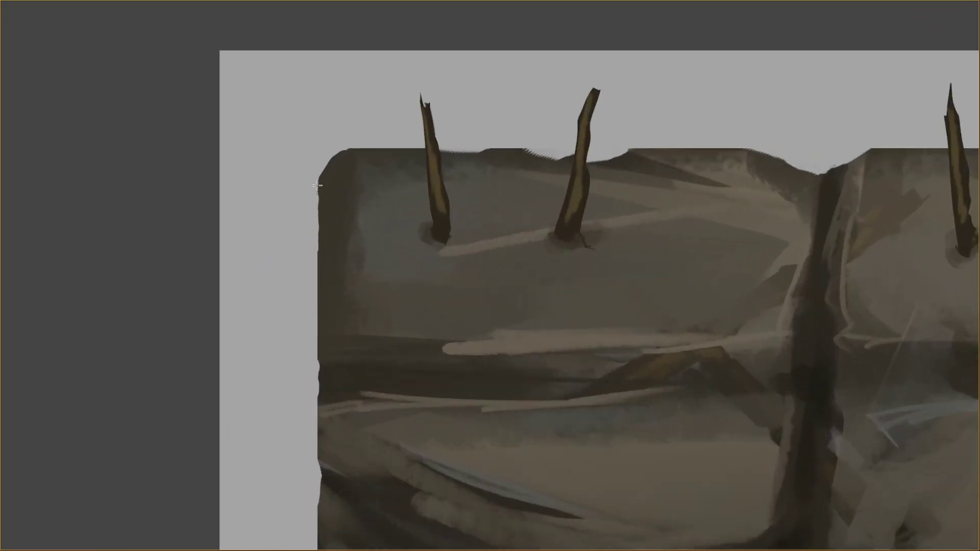
pyautogui.press('Return')
pyautogui.press('Delete')
pyautogui.moveTo(313, 197); pyautogui.dragTo(300, 131)
# Step: Try to smooth the wall's top edge between the two leftmost spikes with the Block 01 eraser, and undo it
pyautogui.moveTo(554, 127); pyautogui.dragTo(504, 105)
pyautogui.press('Tab')
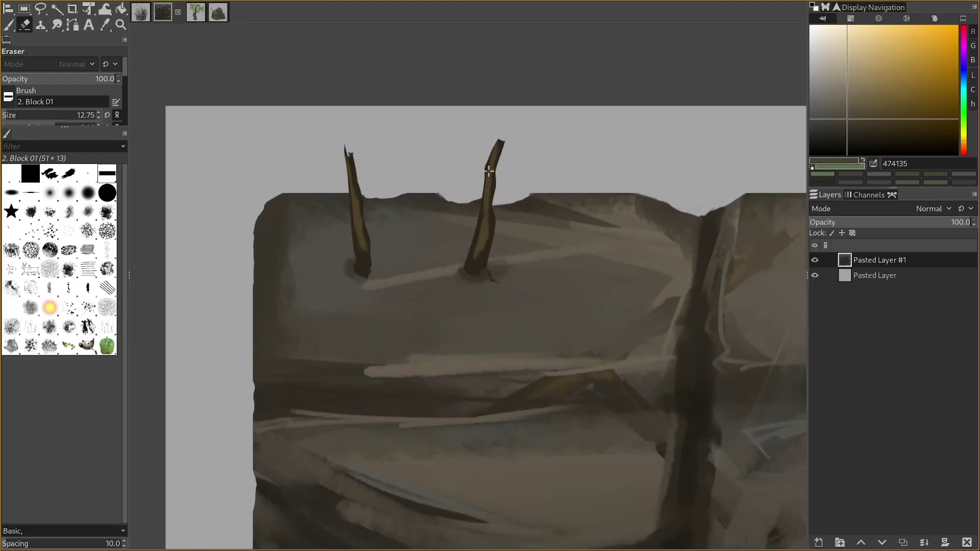
pyautogui.hotkey('ctrl', 'z')
pyautogui.hotkey('ctrl', 'z')
# Step: Smooth the jagged top edge between the two leftmost spikes, sampling the edge colour 37332b and erasing with Block 01 at size 25.50
pyautogui.press('p')
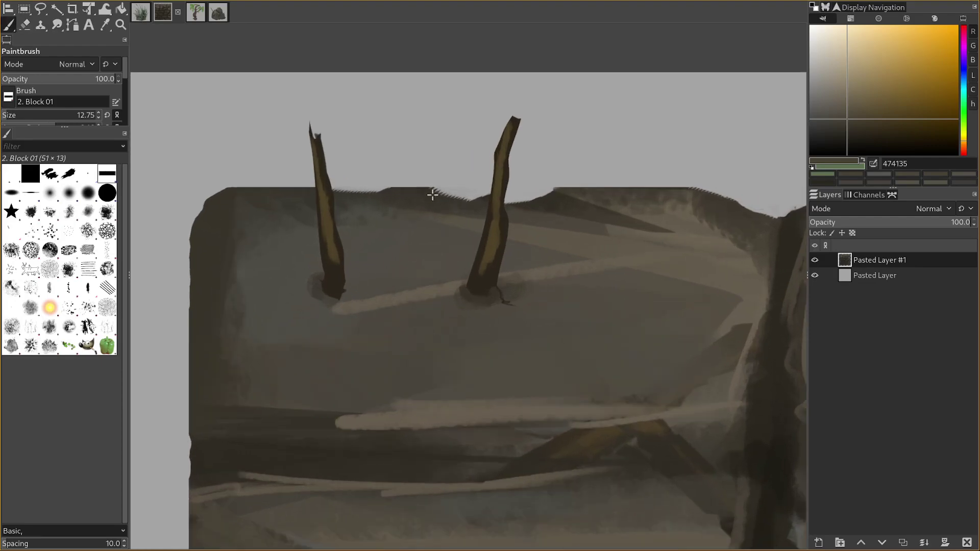
pyautogui.keyDown('ctrl'); pyautogui.click(431, 197); pyautogui.keyUp('ctrl')
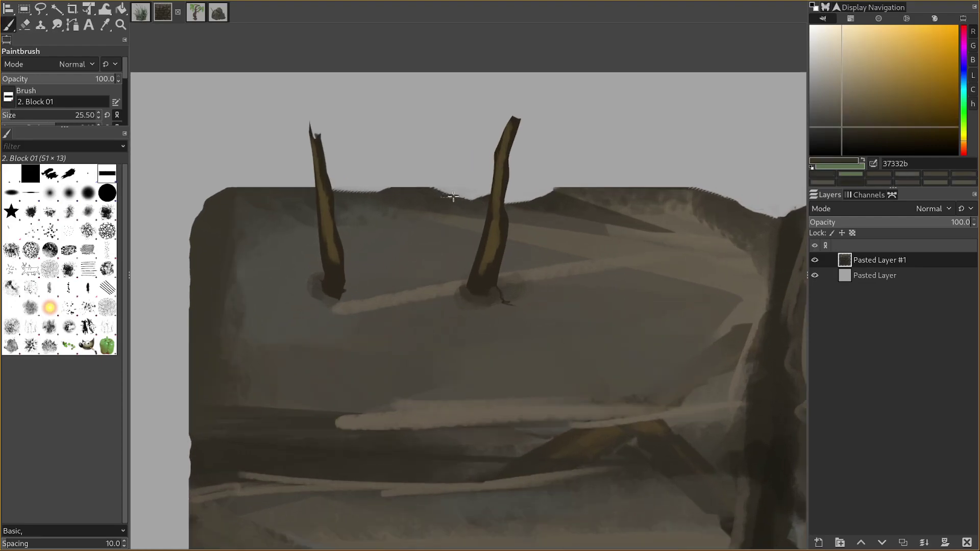
pyautogui.hotkey('shift', 'e')
pyautogui.moveTo(470, 194); pyautogui.dragTo(435, 188)
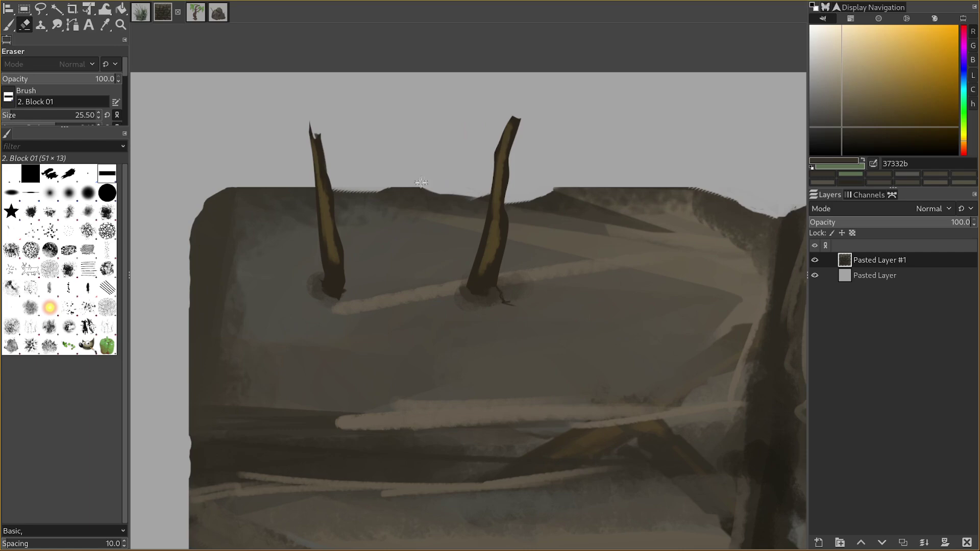
pyautogui.moveTo(353, 184); pyautogui.dragTo(370, 191)
# Step: Refine the top edge around the second spike with the Block 01 brush at size 12.75 and the sampled dark brown 322e25
pyautogui.press('p')
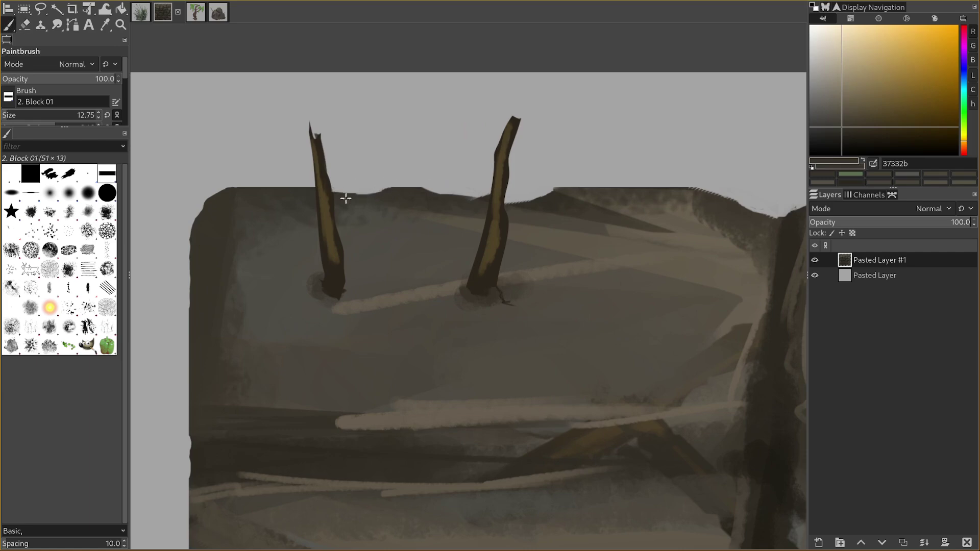
pyautogui.keyDown('ctrl'); pyautogui.click(515, 206); pyautogui.keyUp('ctrl')
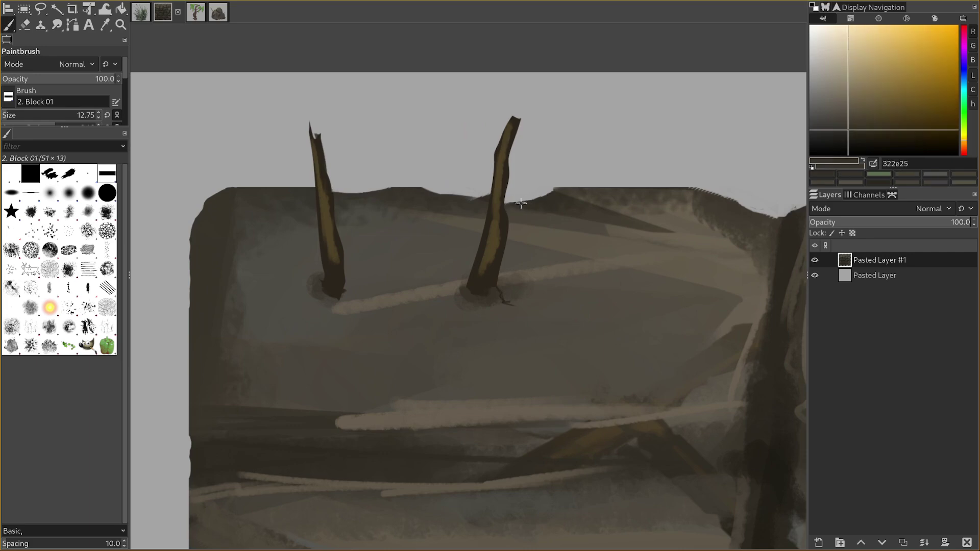
pyautogui.scroll(1, 493, 202)
pyautogui.hotkey('shift', 'e')
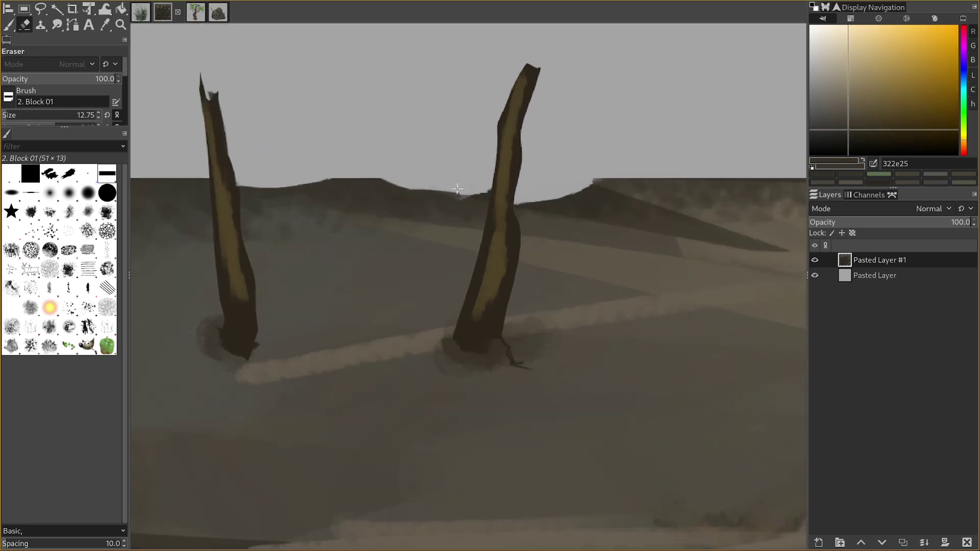
pyautogui.scroll(-4, 461, 297)
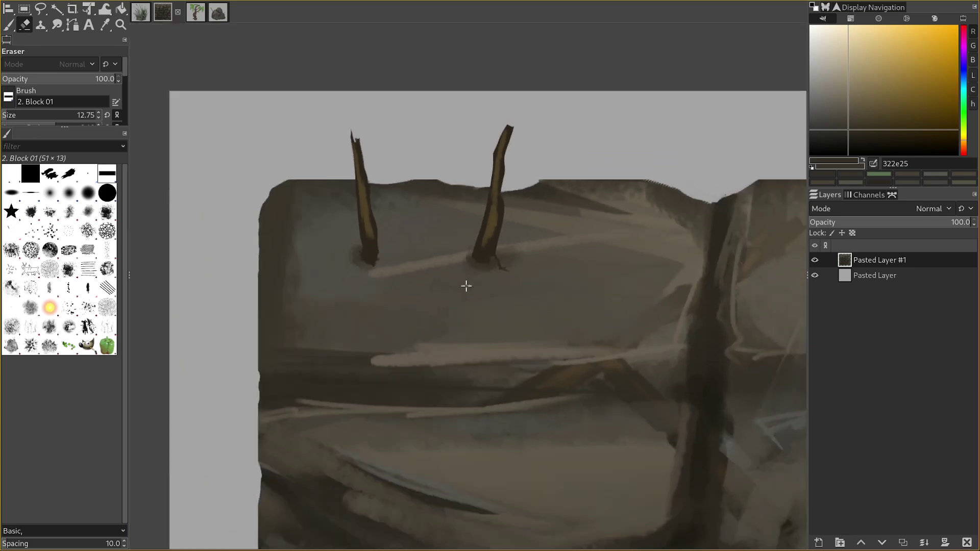
# Step: Switch to the Paintbrush with the Chalk 03 brush at size 64 for the wall's lower blocks
pyautogui.press('p')
pyautogui.scroll(-1, 249, 269)
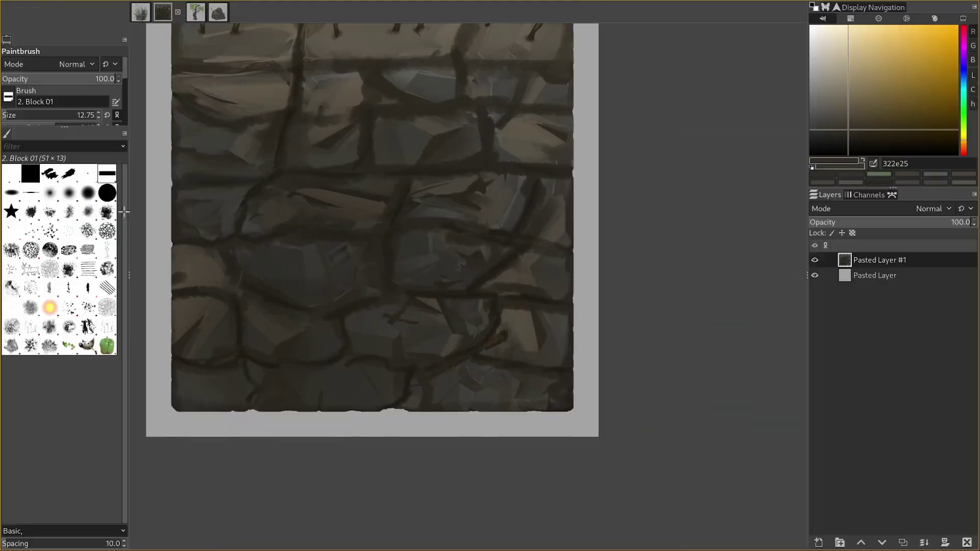
pyautogui.click(50, 250)
pyautogui.scroll(4, 424, 321)
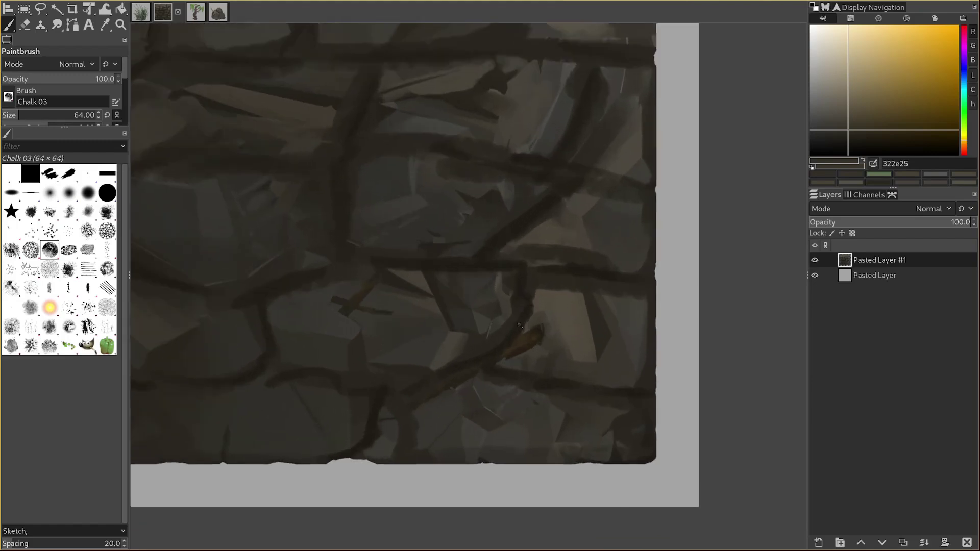
# Step: Examine the whole wall painting, its outline and stone blocks, with the interface docks hidden
pyautogui.scroll(-3, 542, 335)
pyautogui.press('Tab')
pyautogui.scroll(-2, 558, 440)
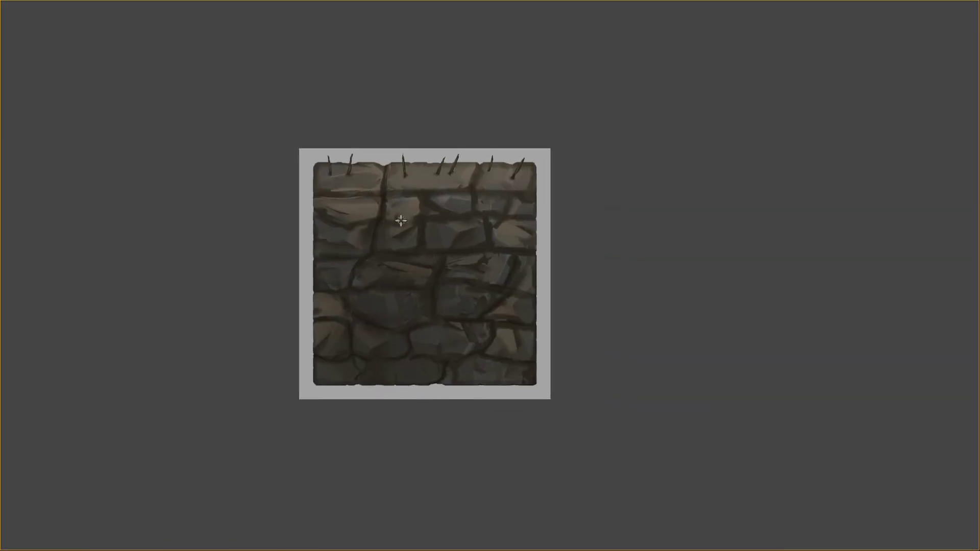
pyautogui.scroll(4, 416, 233)
pyautogui.scroll(-3, 415, 234)
pyautogui.scroll(1, 434, 262)
pyautogui.scroll(-2, 438, 223)
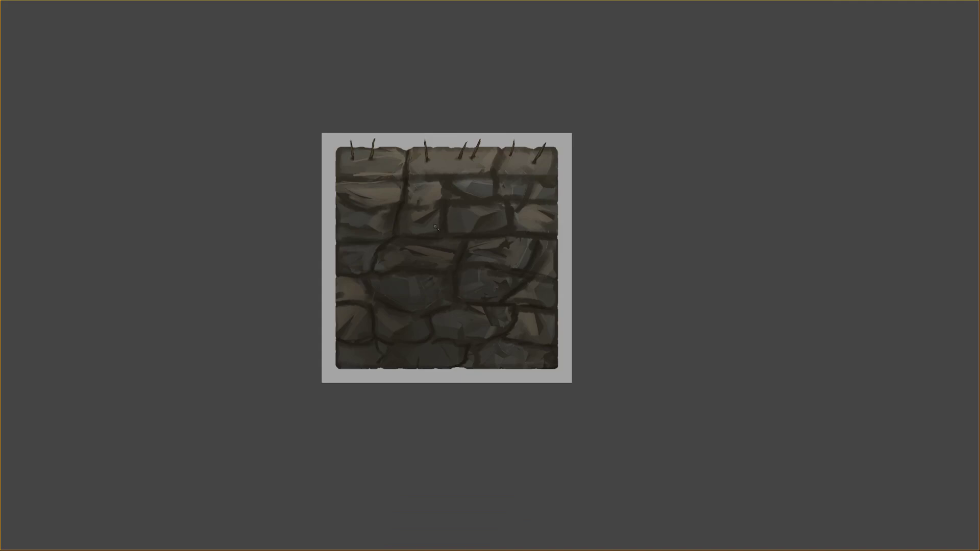
pyautogui.press('Tab')
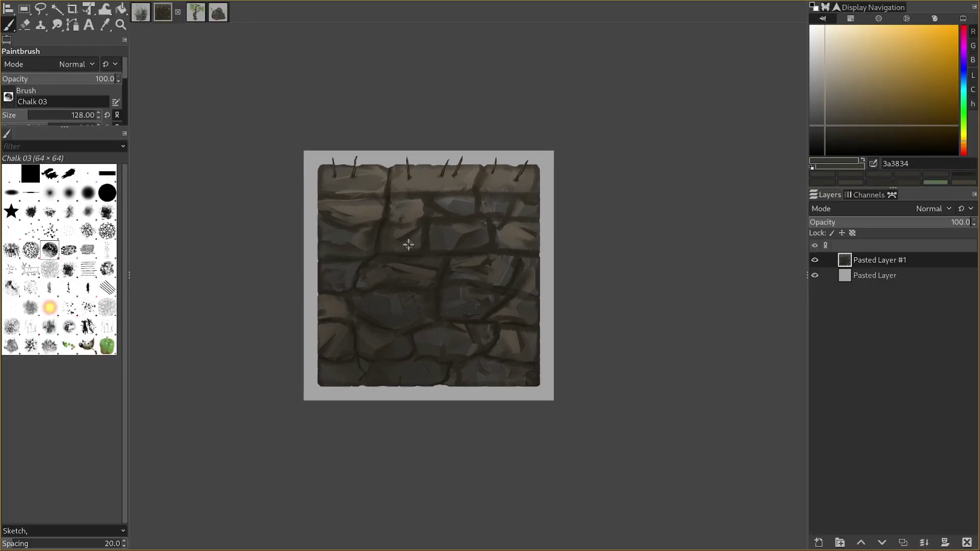